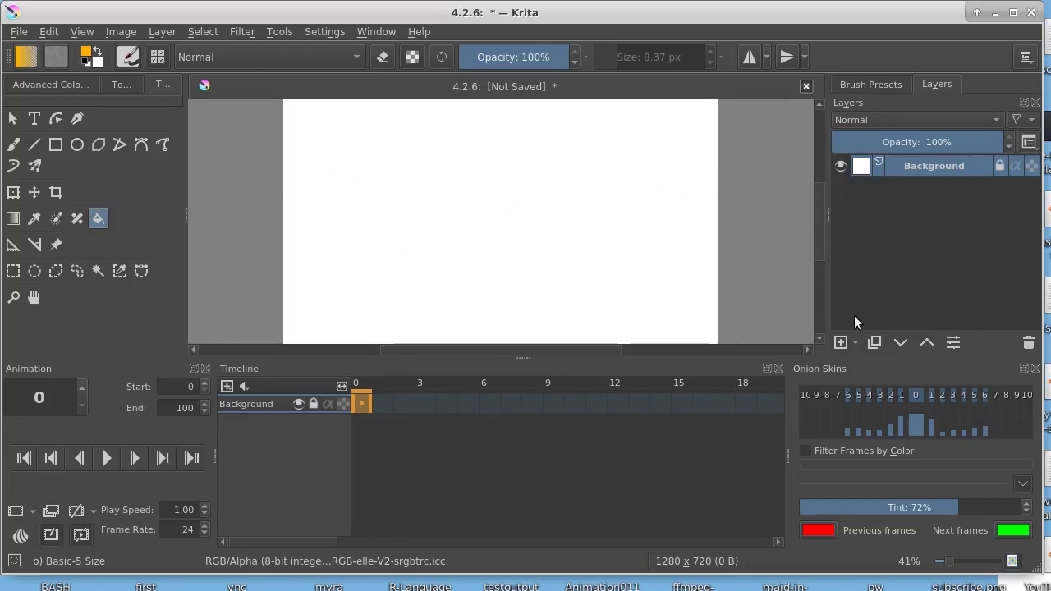
# Add a new empty layer and set up the Rectangle tool with a 63.29 px size
pyautogui.click(840, 343)
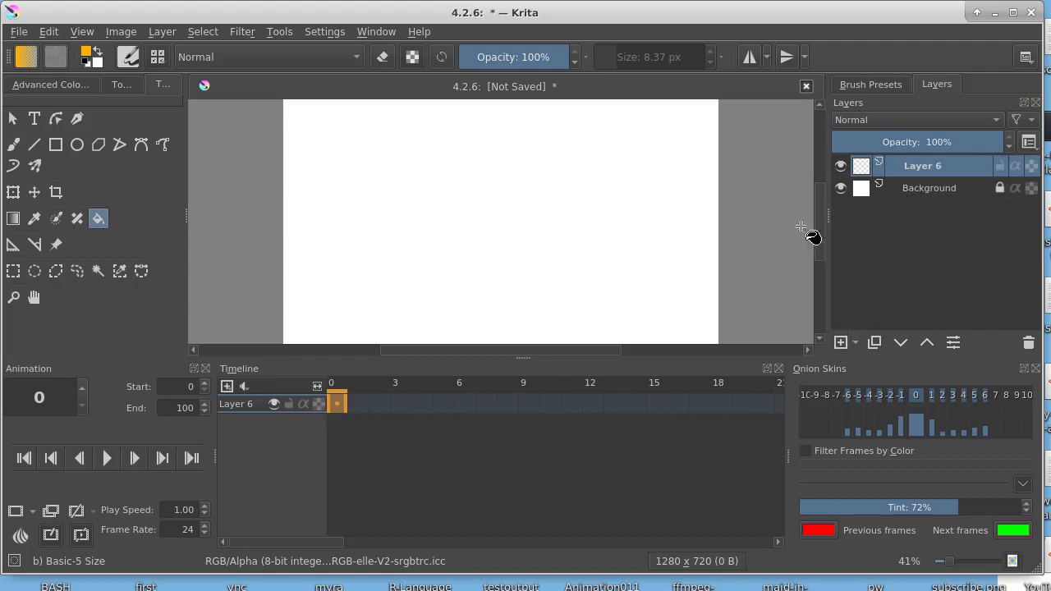
pyautogui.click(54, 144)
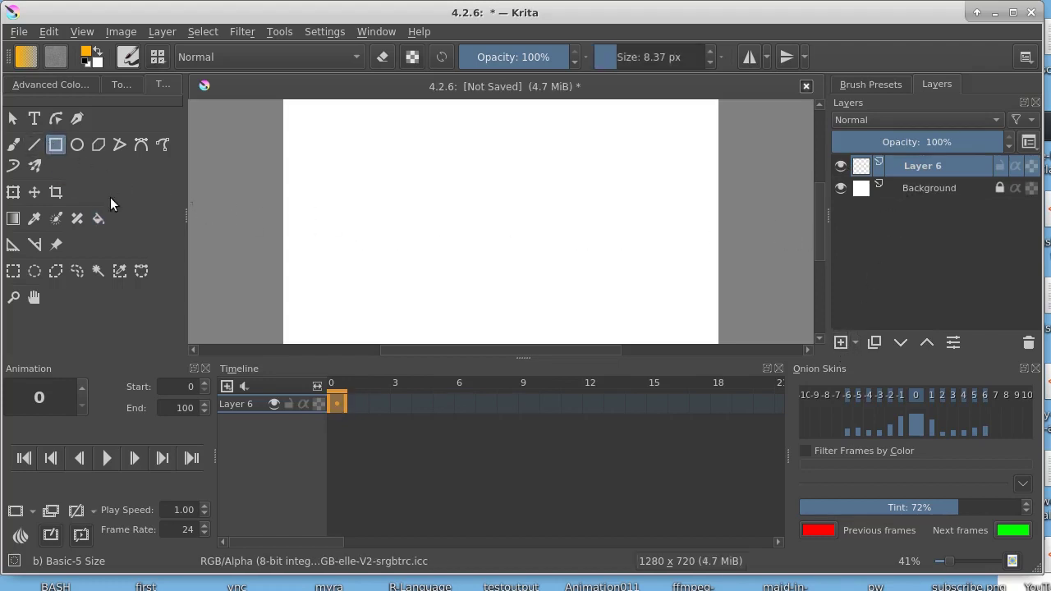
pyautogui.moveTo(621, 61); pyautogui.dragTo(614, 56)
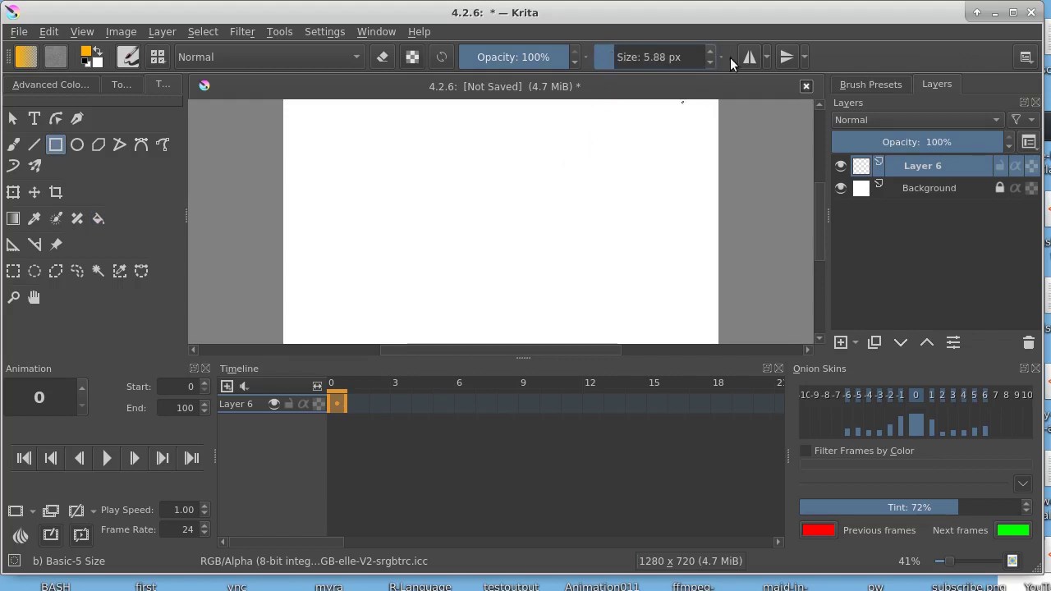
pyautogui.moveTo(634, 54); pyautogui.dragTo(632, 57)
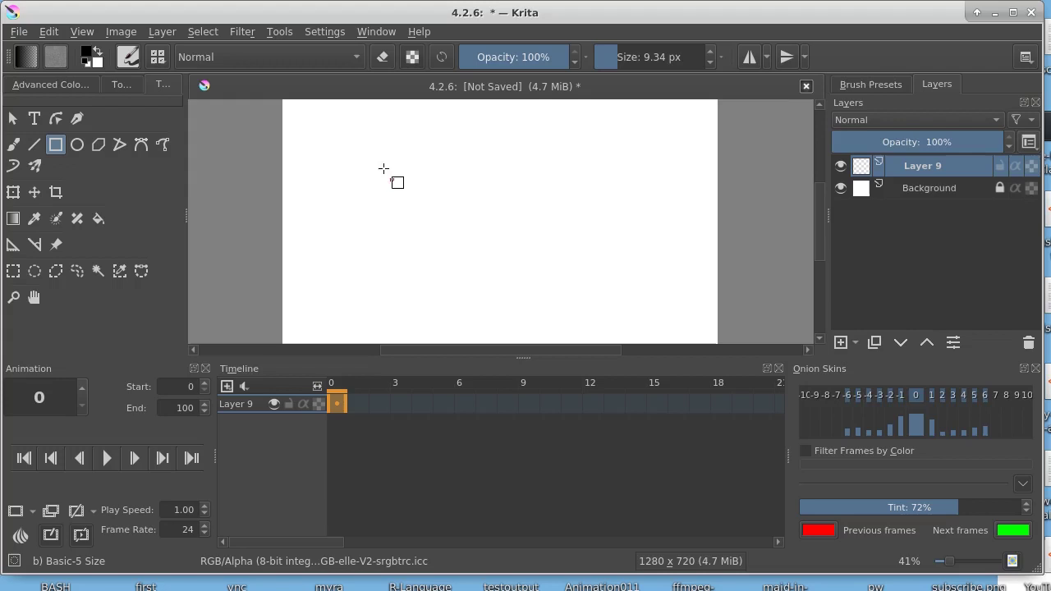
# Draw a rectangle outline, then shear it and rotate it clockwise into a tilted parallelogram
pyautogui.moveTo(394, 177); pyautogui.dragTo(546, 274)
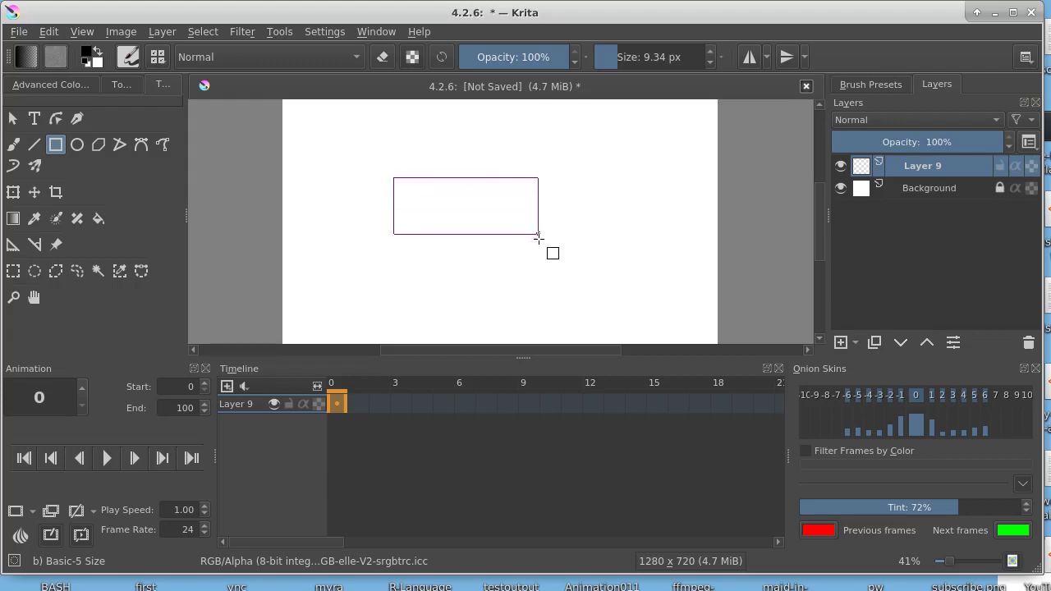
pyautogui.hotkey('ctrl', 't')
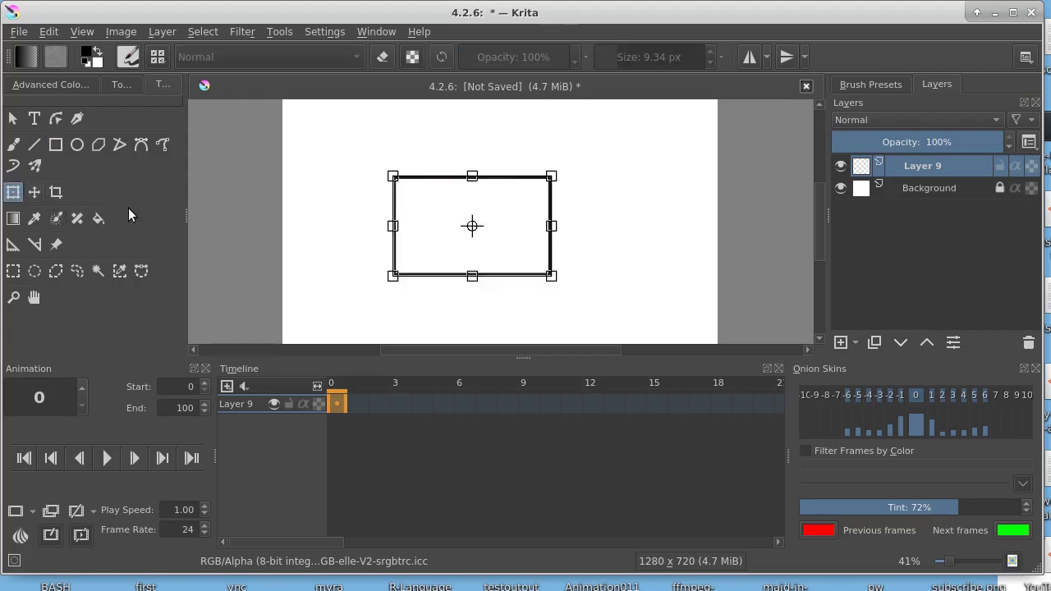
pyautogui.moveTo(465, 197)
pyautogui.mouseDown()
pyautogui.moveTo(546, 190)
pyautogui.moveTo(512, 175)
pyautogui.moveTo(484, 181)
pyautogui.mouseUp()
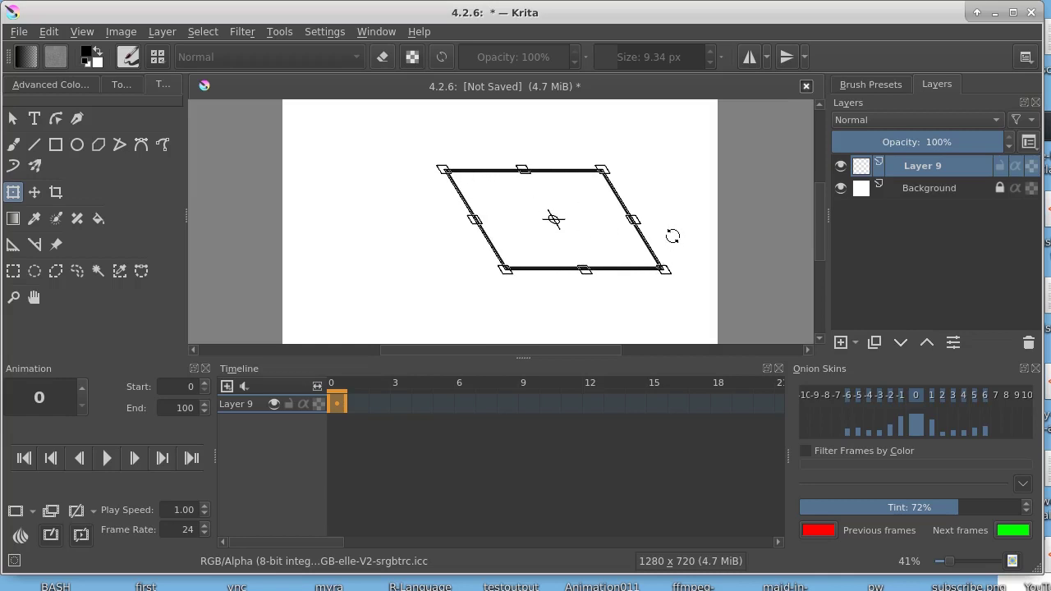
pyautogui.moveTo(672, 237)
pyautogui.mouseDown()
pyautogui.moveTo(664, 204)
pyautogui.moveTo(654, 204)
pyautogui.mouseUp()
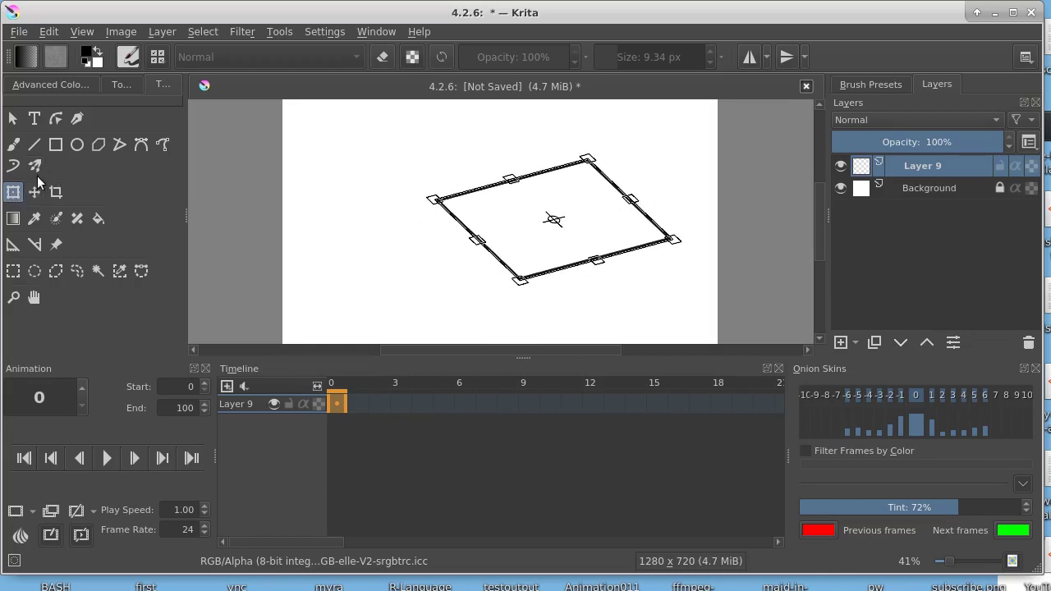
pyautogui.click(13, 145)
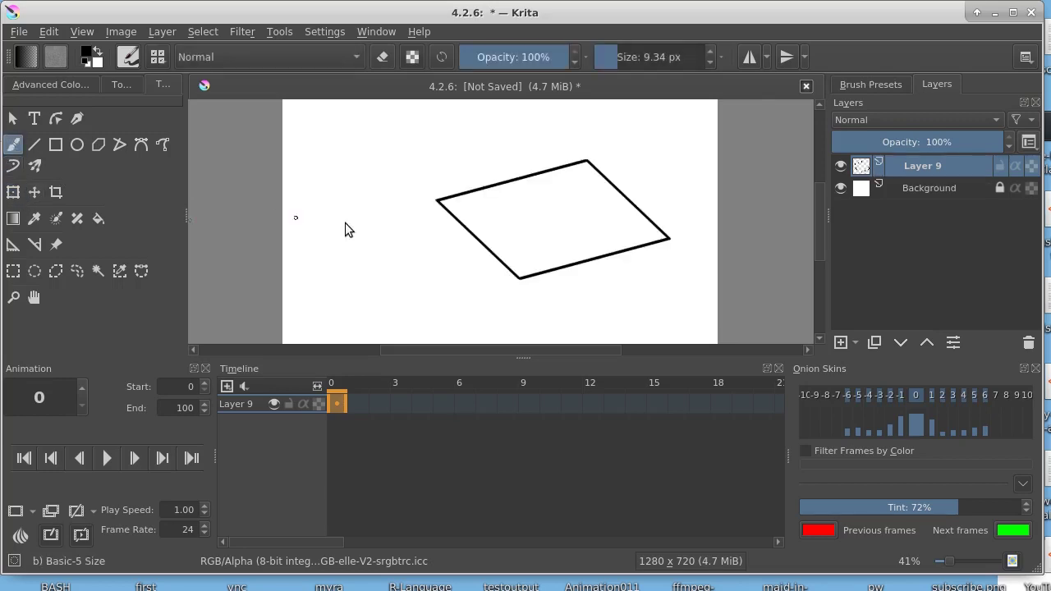
# Draw a triangular polyline tail on the left of the body
pyautogui.click(120, 145)
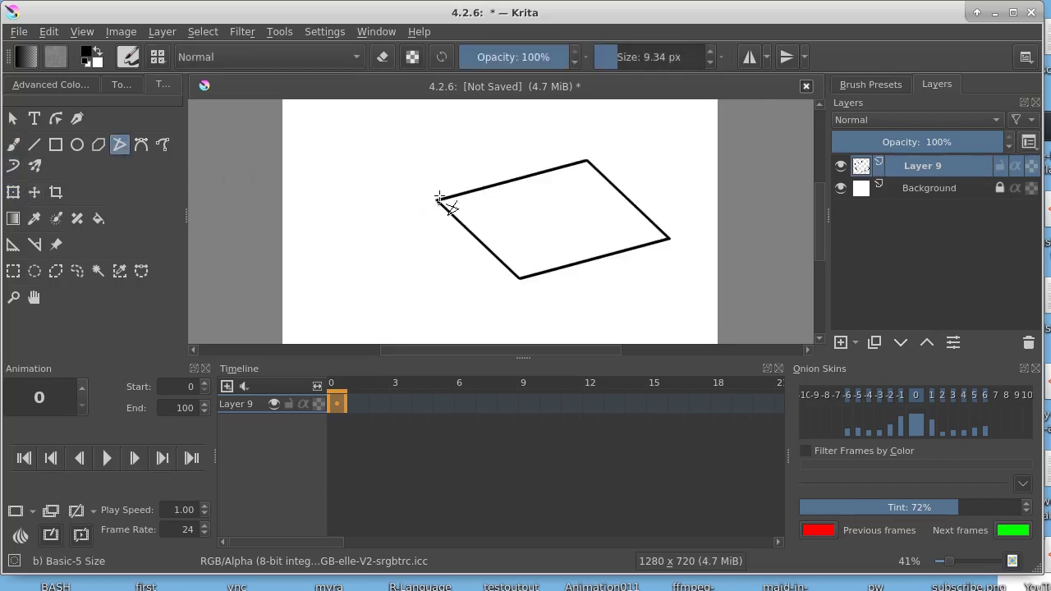
pyautogui.click(393, 151)
pyautogui.click(394, 263)
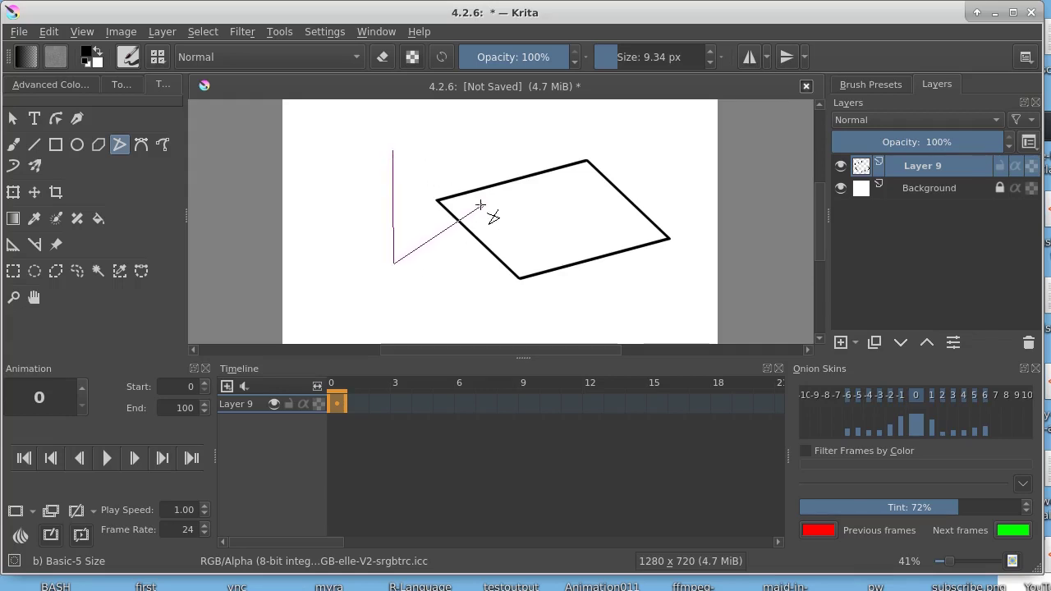
pyautogui.click(480, 205)
pyautogui.doubleClick(393, 152)
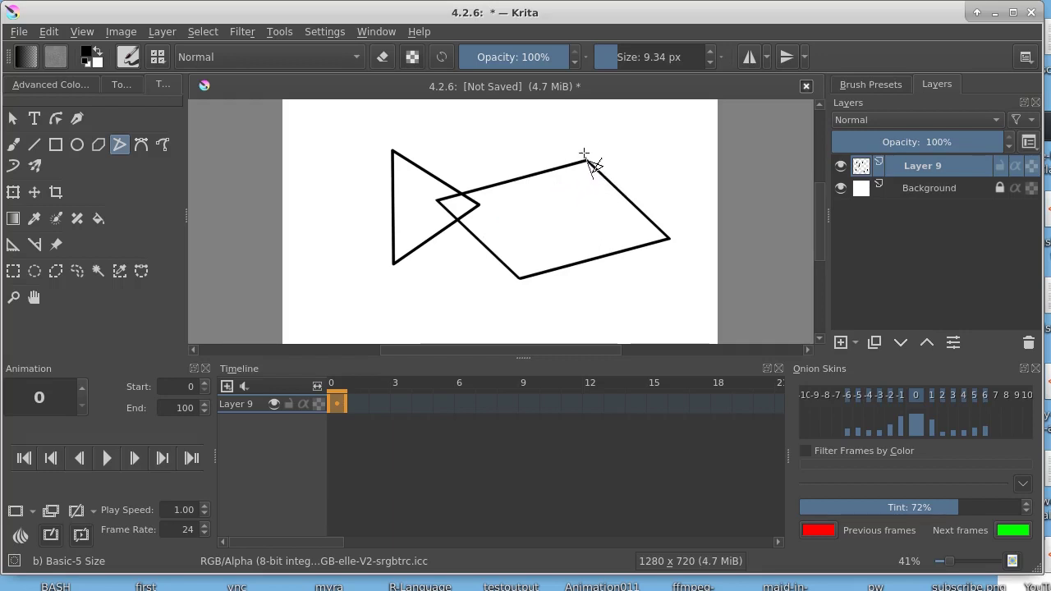
# Add a polyline top fin and two small triangular lower fins
pyautogui.click(580, 151)
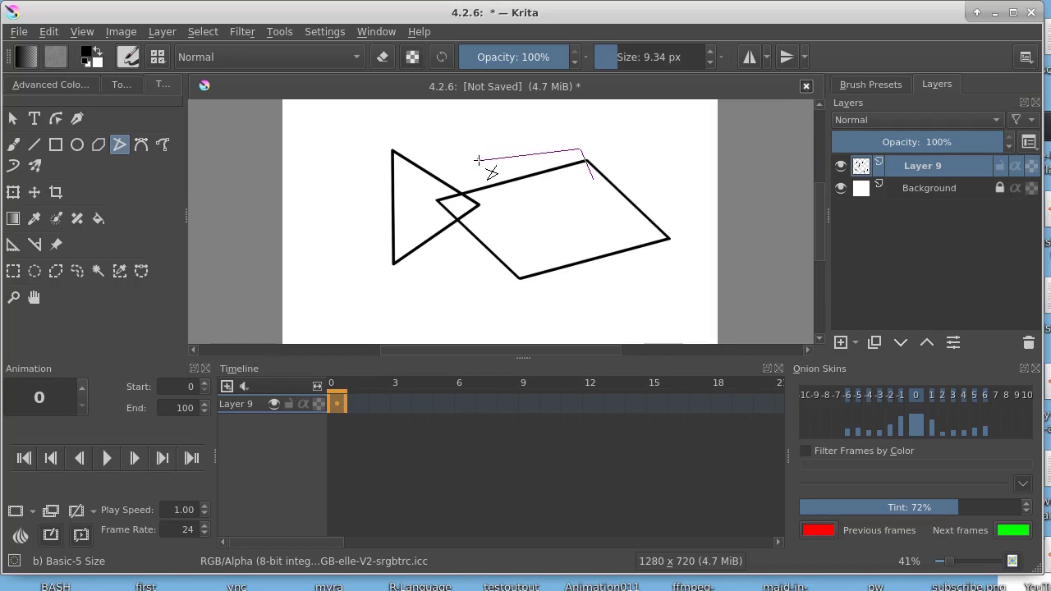
pyautogui.click(508, 209)
pyautogui.click(592, 177)
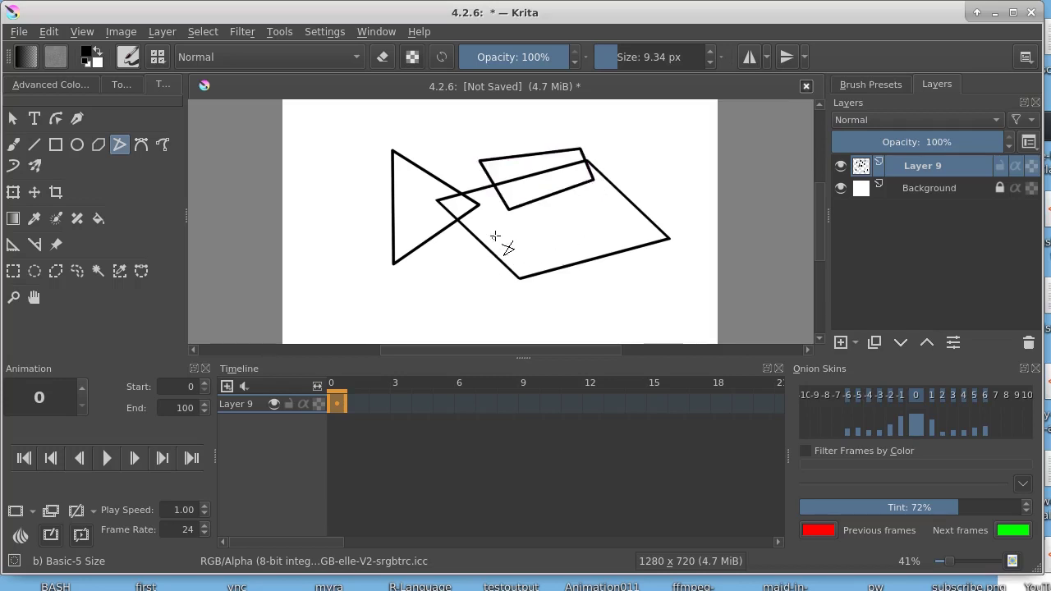
pyautogui.click(498, 237)
pyautogui.click(464, 282)
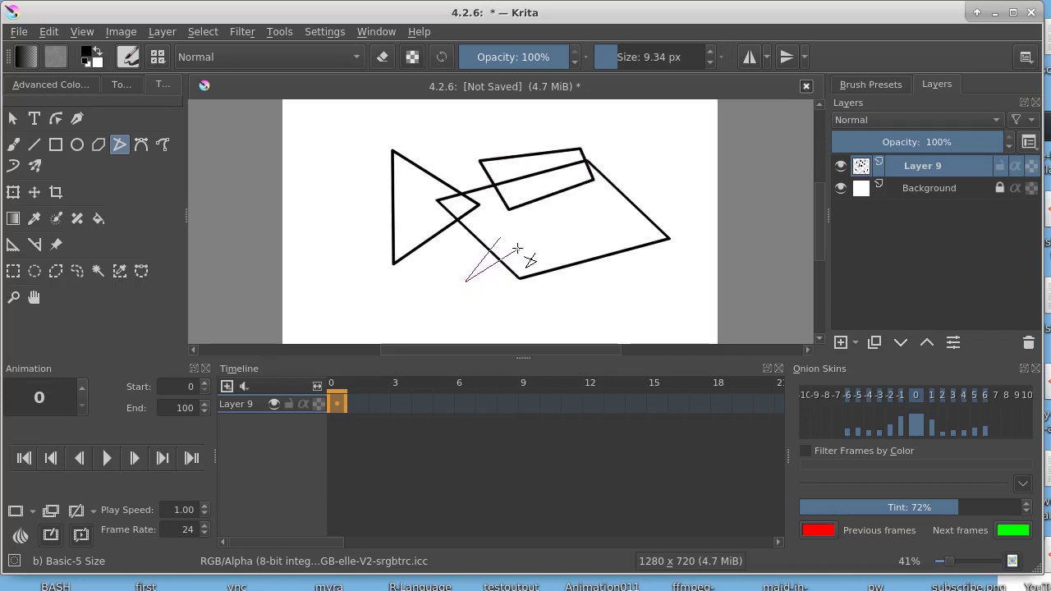
pyautogui.doubleClick(518, 248)
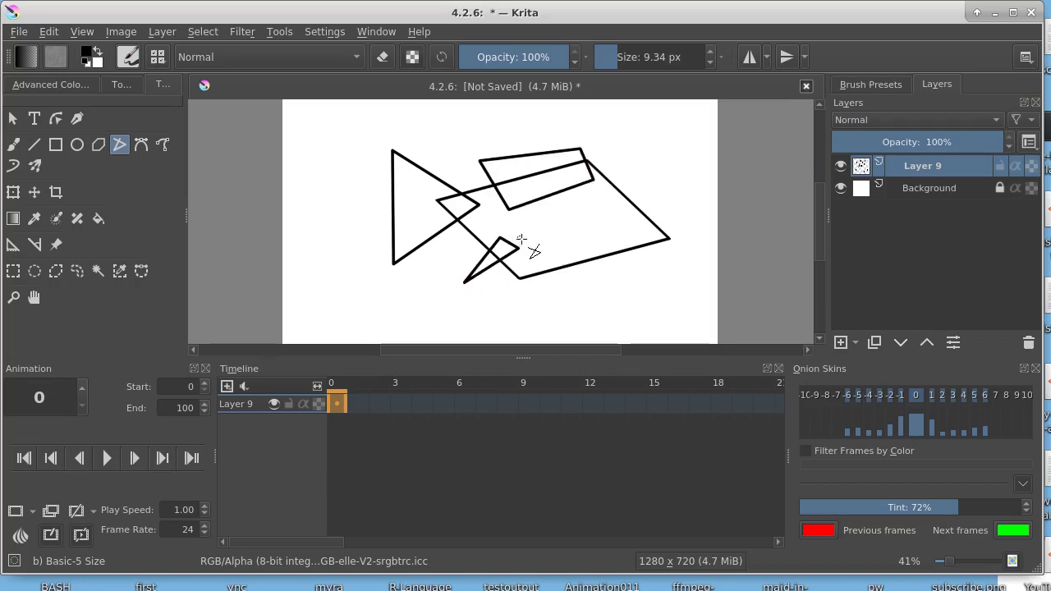
pyautogui.doubleClick(613, 238)
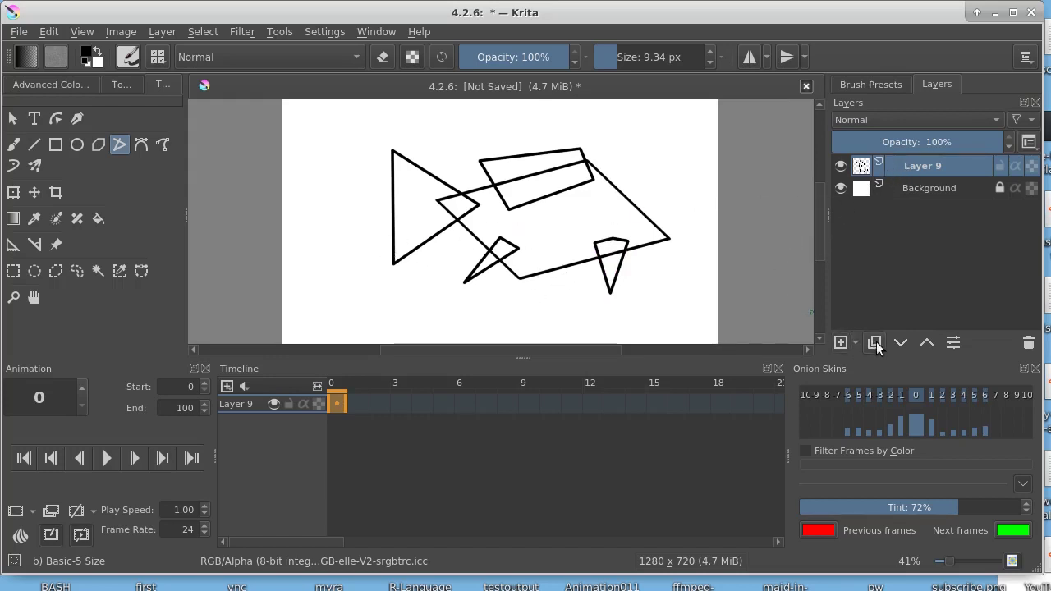
# Add a new layer, try Magic Wand selections on the layers, then clear the selection
pyautogui.click(849, 344)
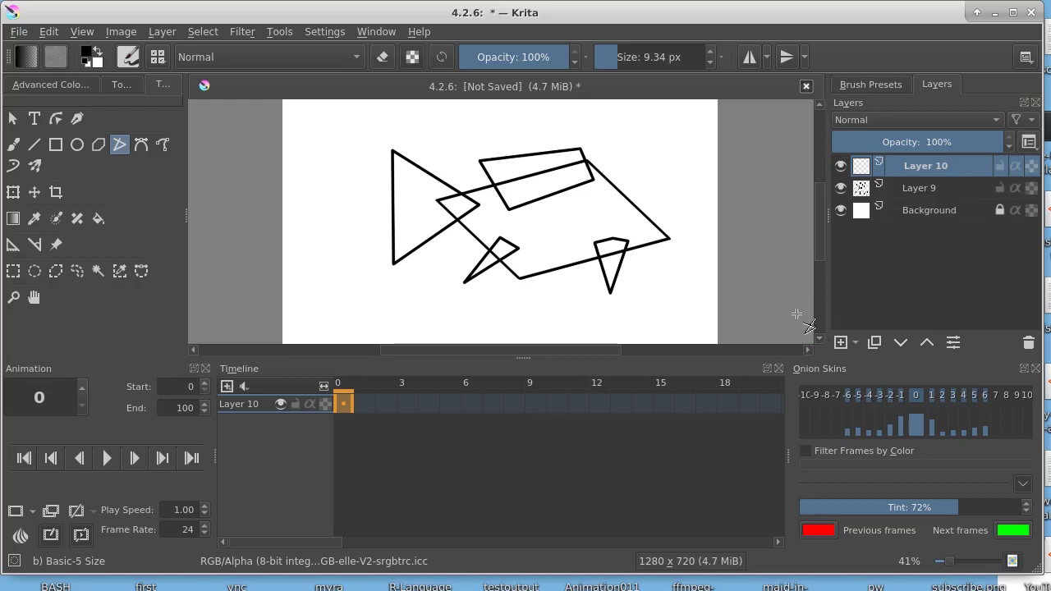
pyautogui.click(98, 270)
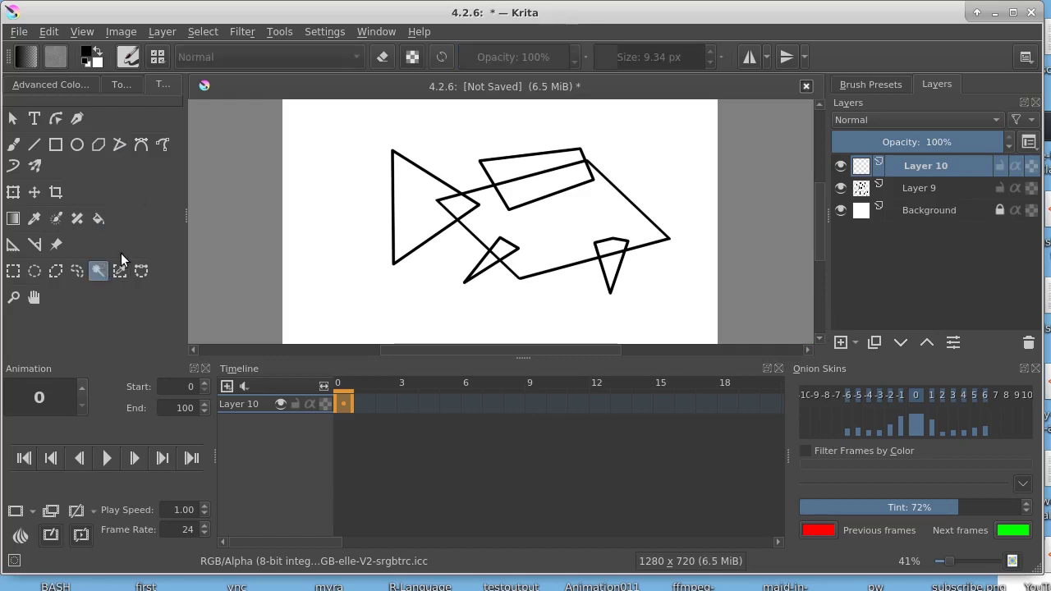
pyautogui.click(349, 195)
pyautogui.press('pagedown')
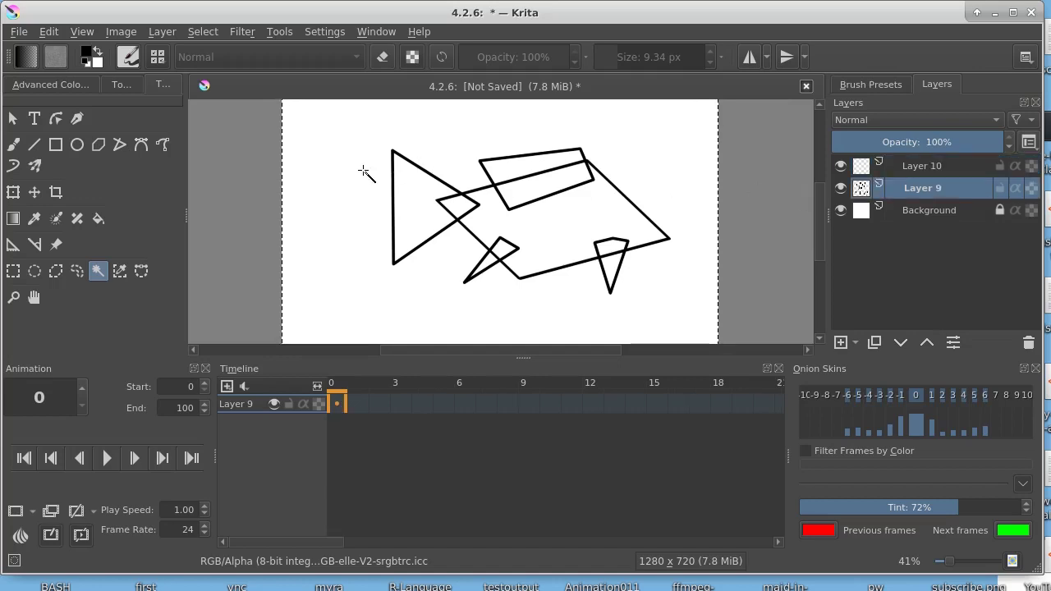
pyautogui.click(338, 197)
pyautogui.click(202, 31)
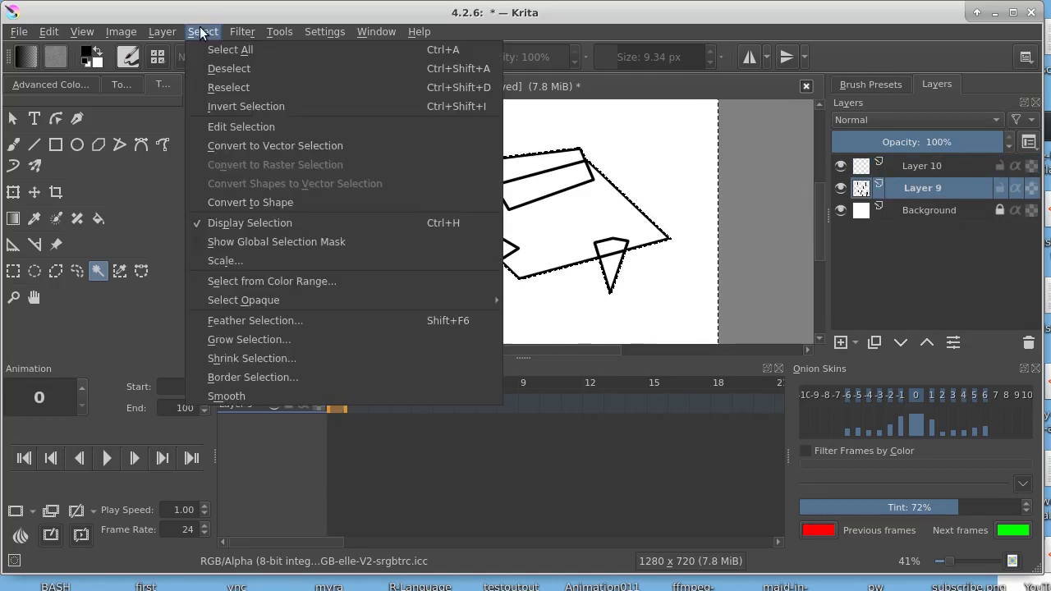
pyautogui.click(228, 68)
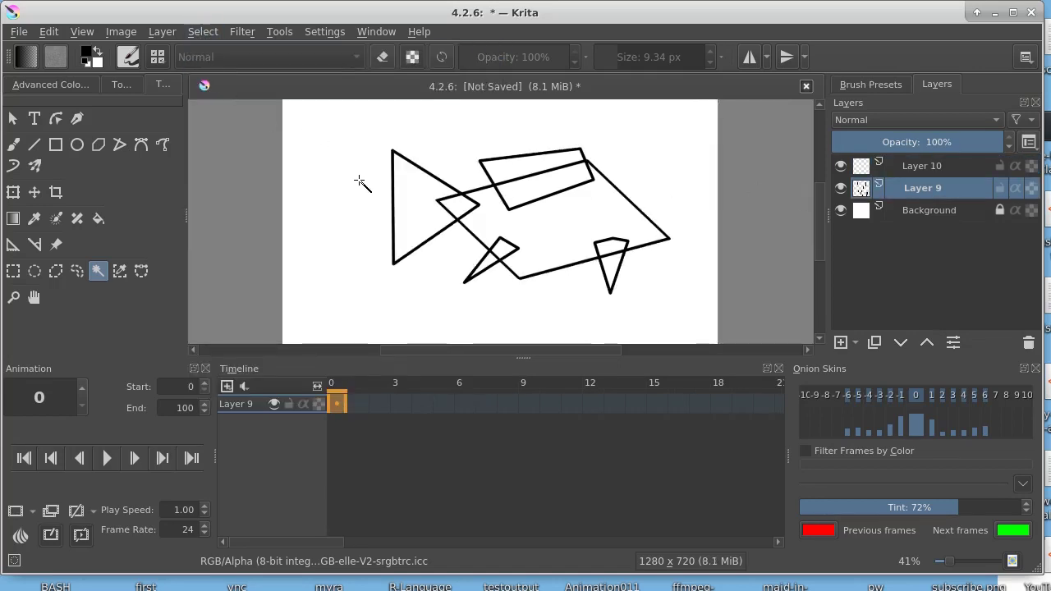
# Select the white background on the outline layer and invert it to select the fish on Layer 10
pyautogui.click(359, 181)
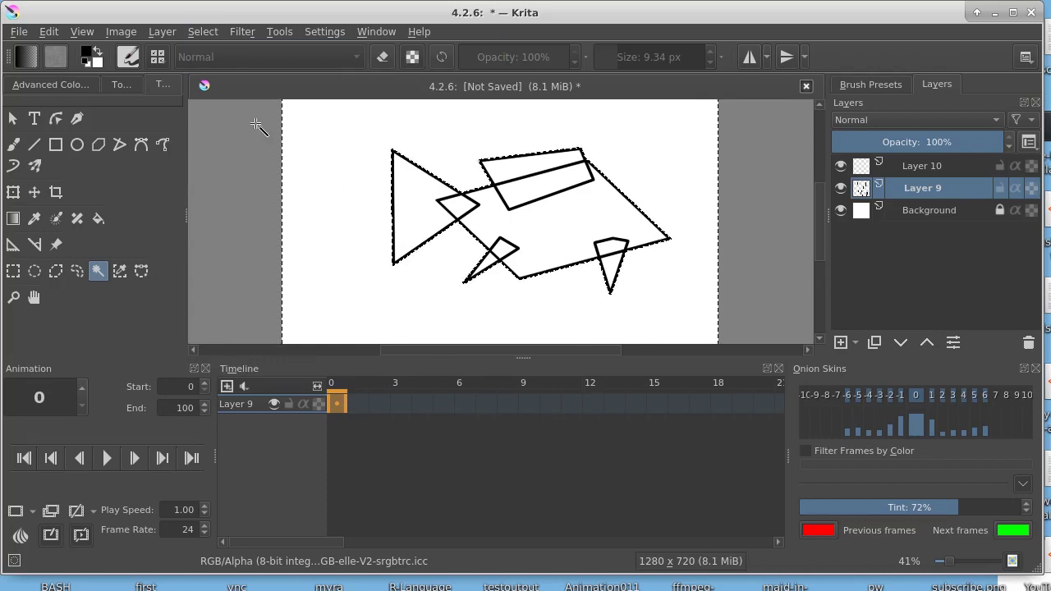
pyautogui.click(196, 31)
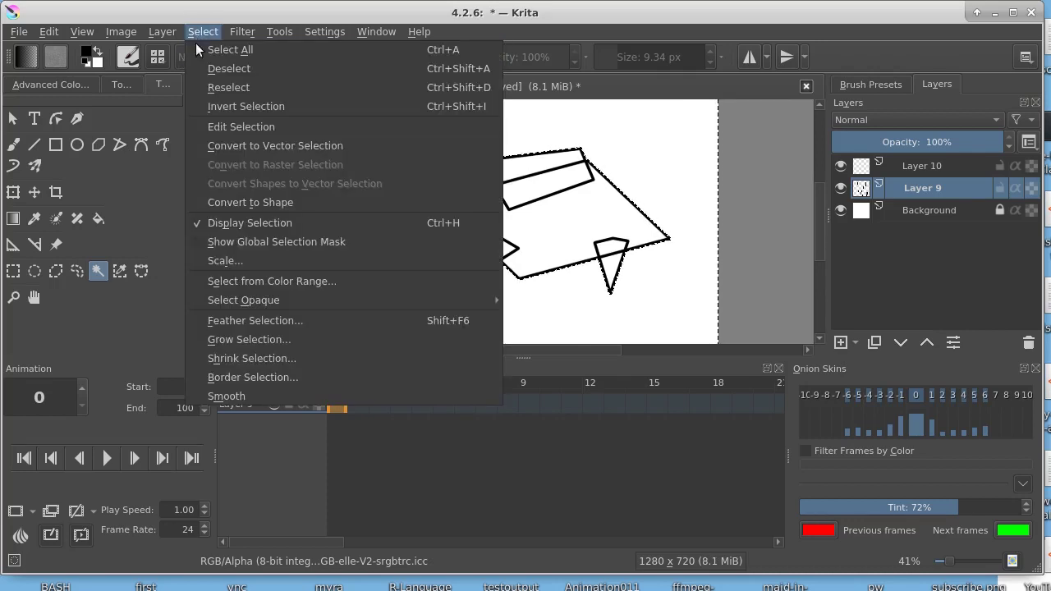
pyautogui.click(210, 108)
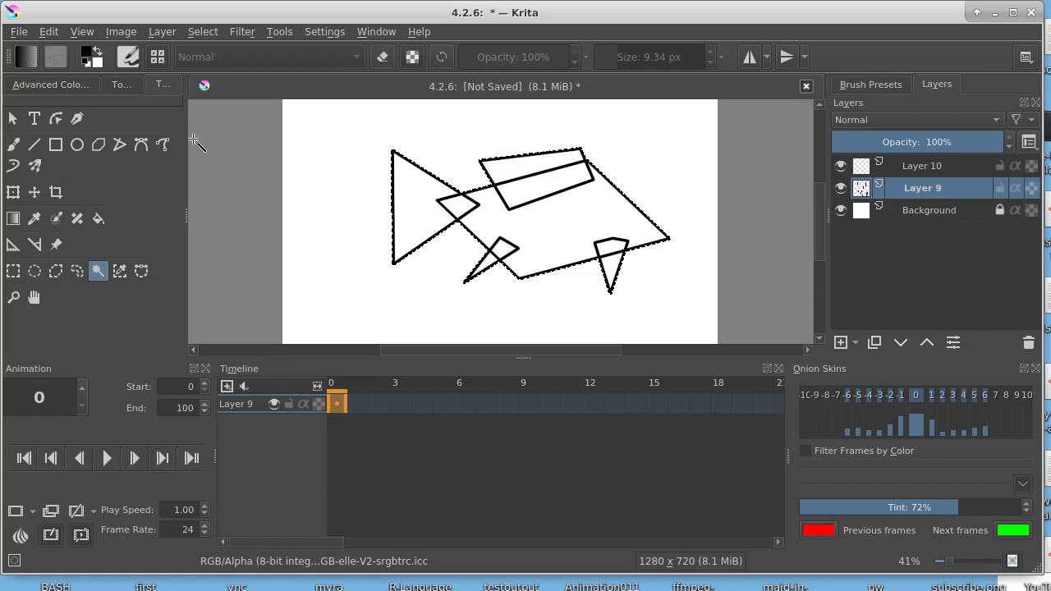
pyautogui.click(97, 217)
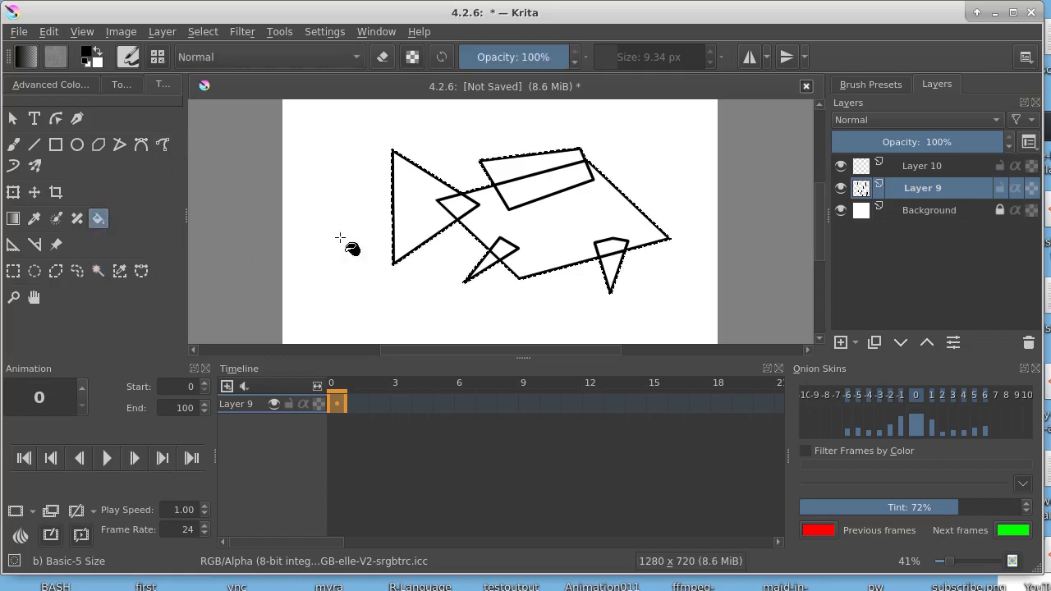
pyautogui.click(881, 174)
# Fill the fish on Layer 10 with Dark tangerine orange and add a new empty layer
pyautogui.click(535, 218)
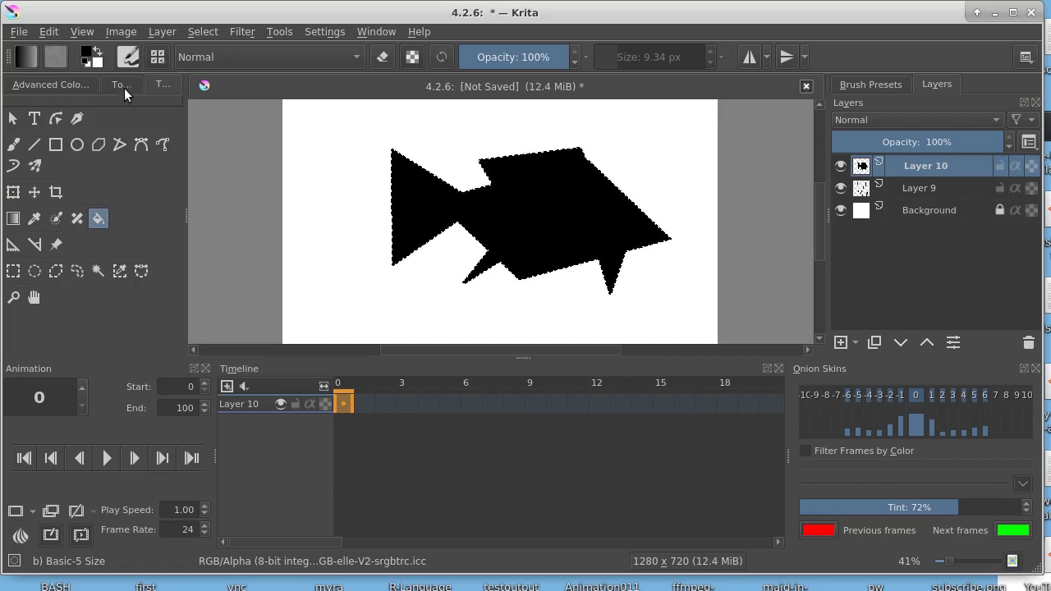
pyautogui.click(90, 55)
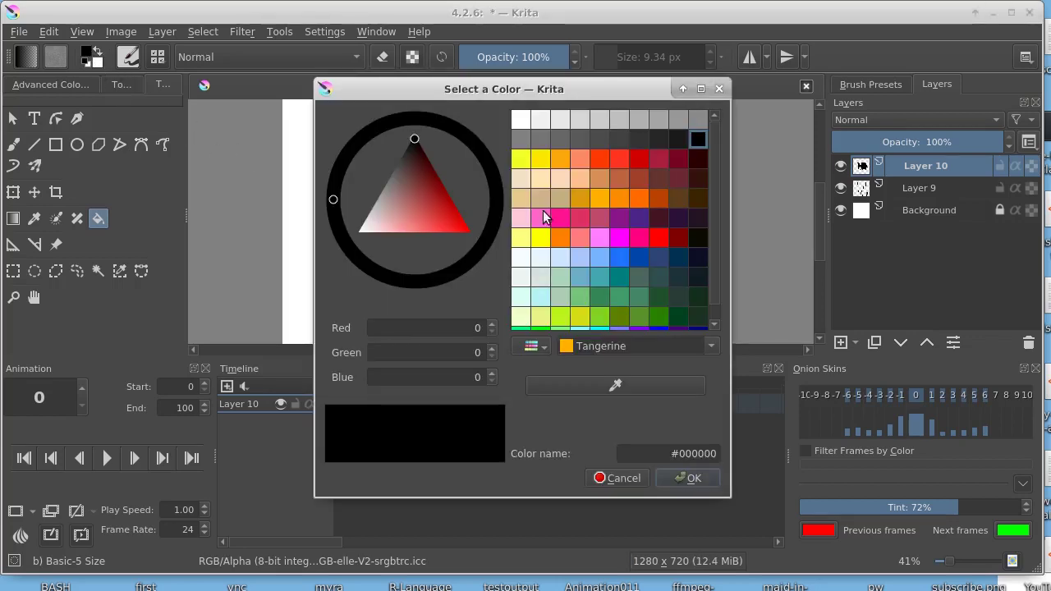
pyautogui.click(562, 162)
pyautogui.click(678, 472)
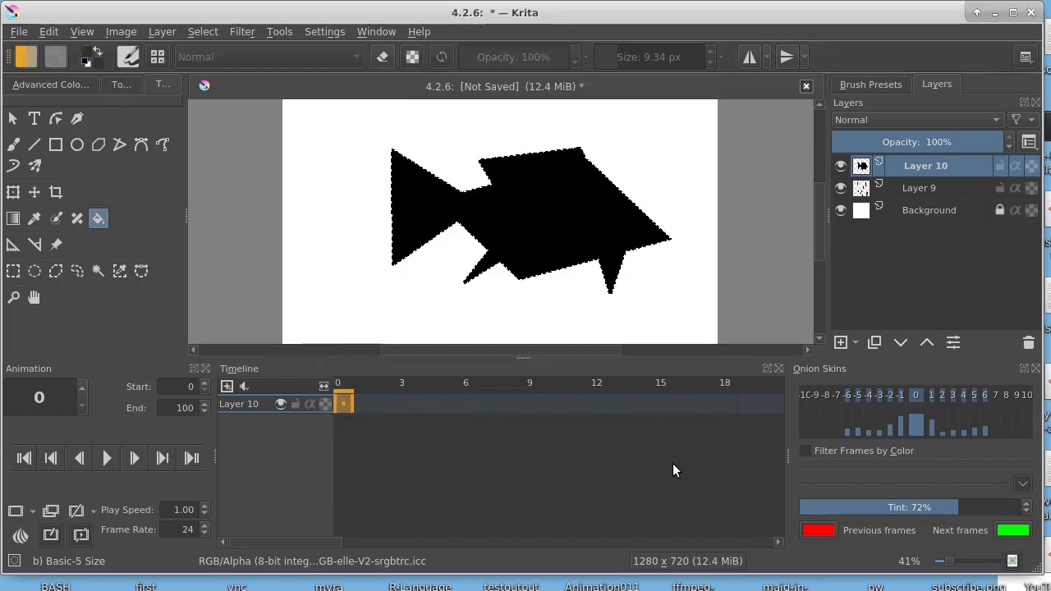
pyautogui.click(558, 220)
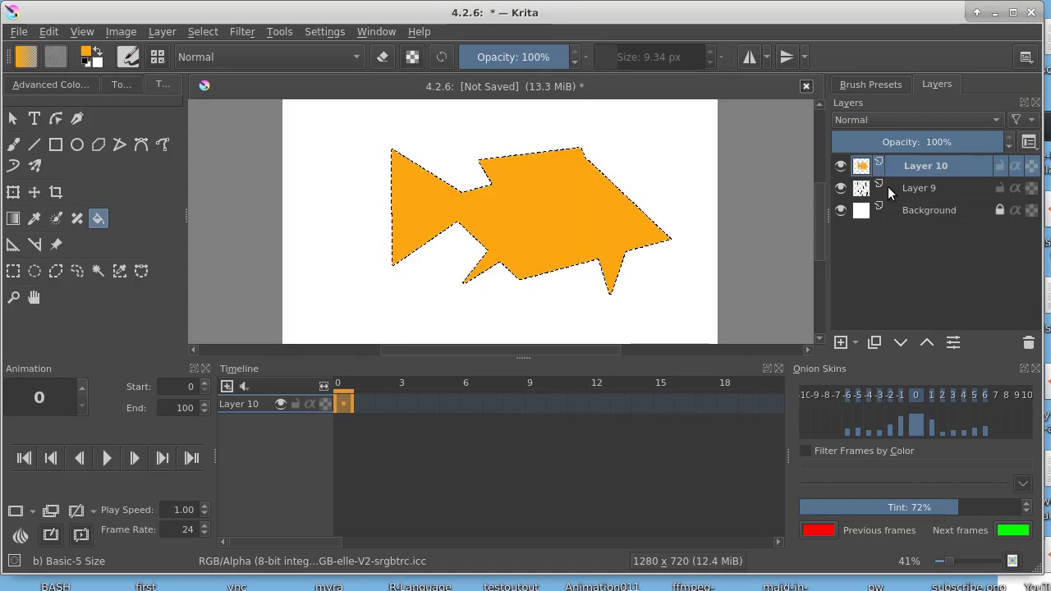
pyautogui.click(840, 343)
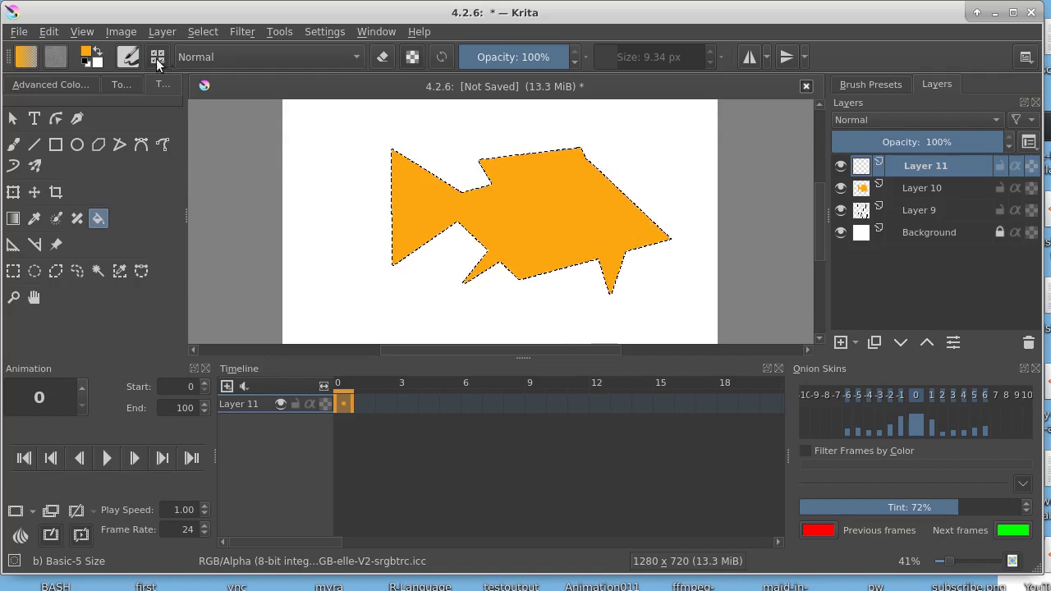
# Fill the fish silhouette on Layer 11 with Cadium yellow
pyautogui.click(86, 52)
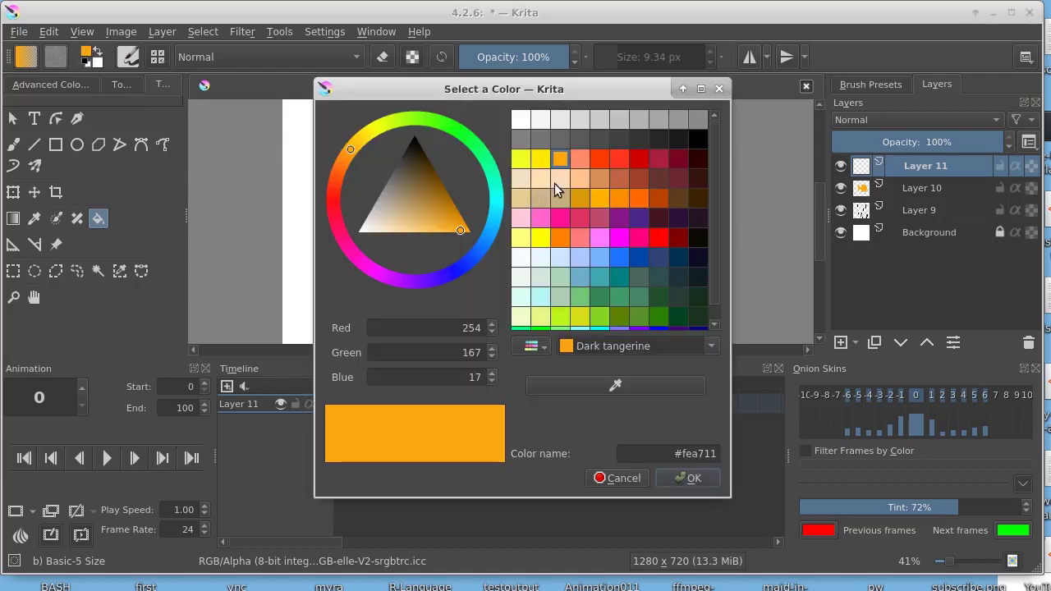
pyautogui.click(540, 160)
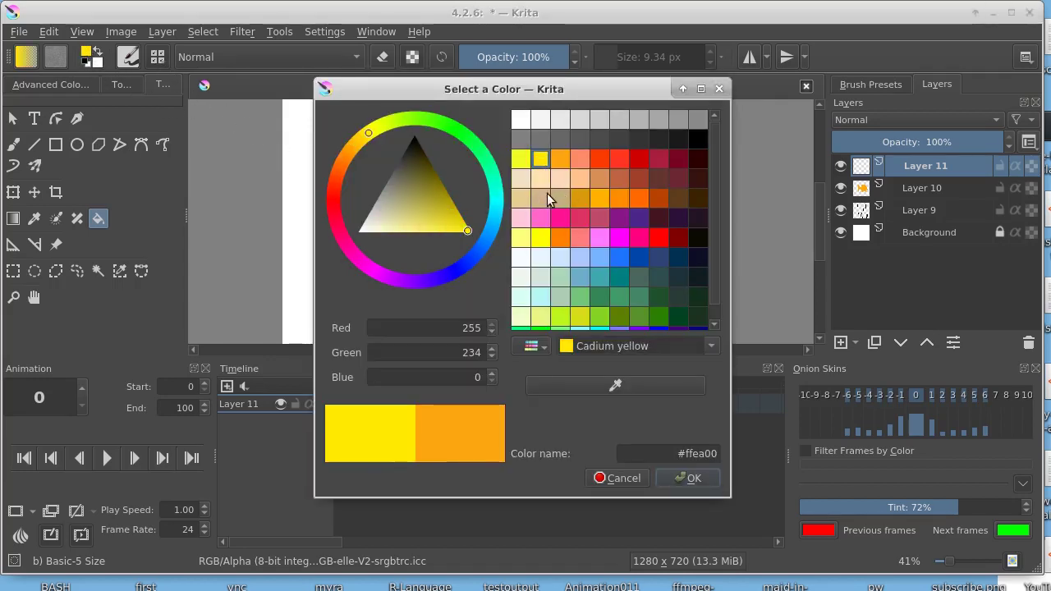
pyautogui.click(687, 480)
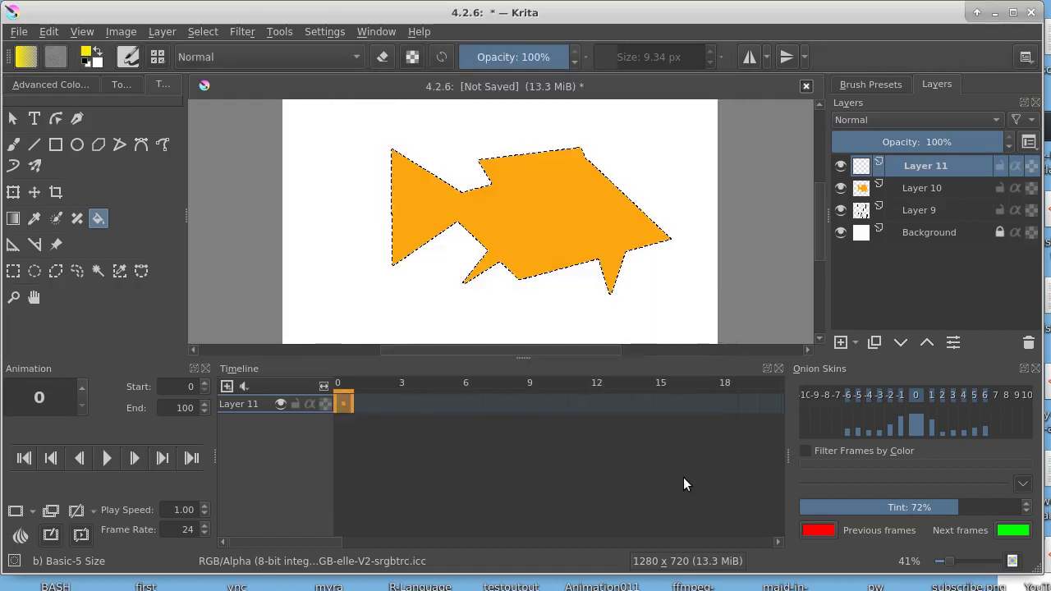
pyautogui.click(548, 215)
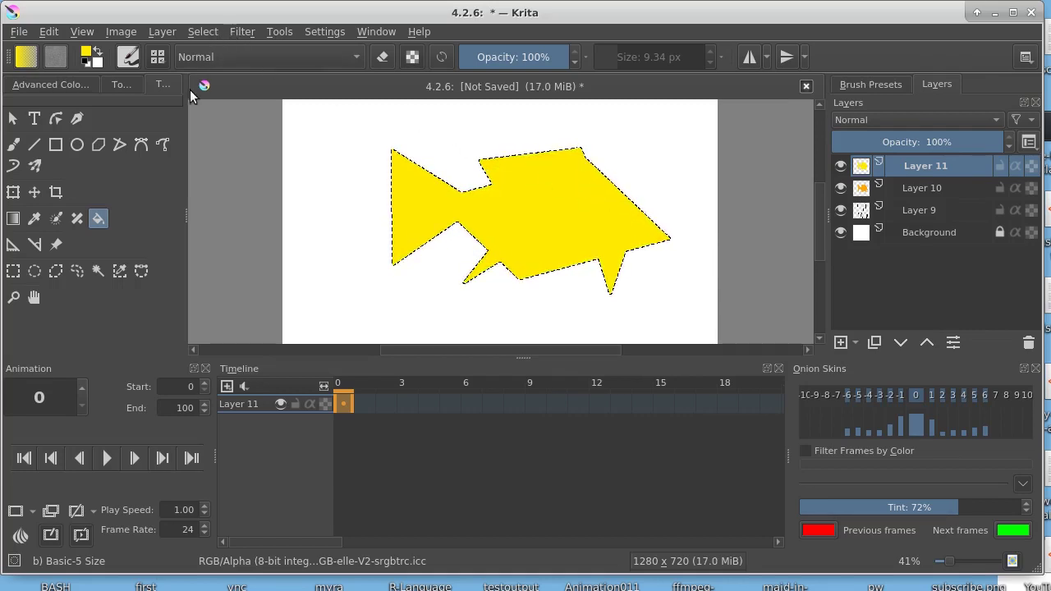
pyautogui.click(13, 146)
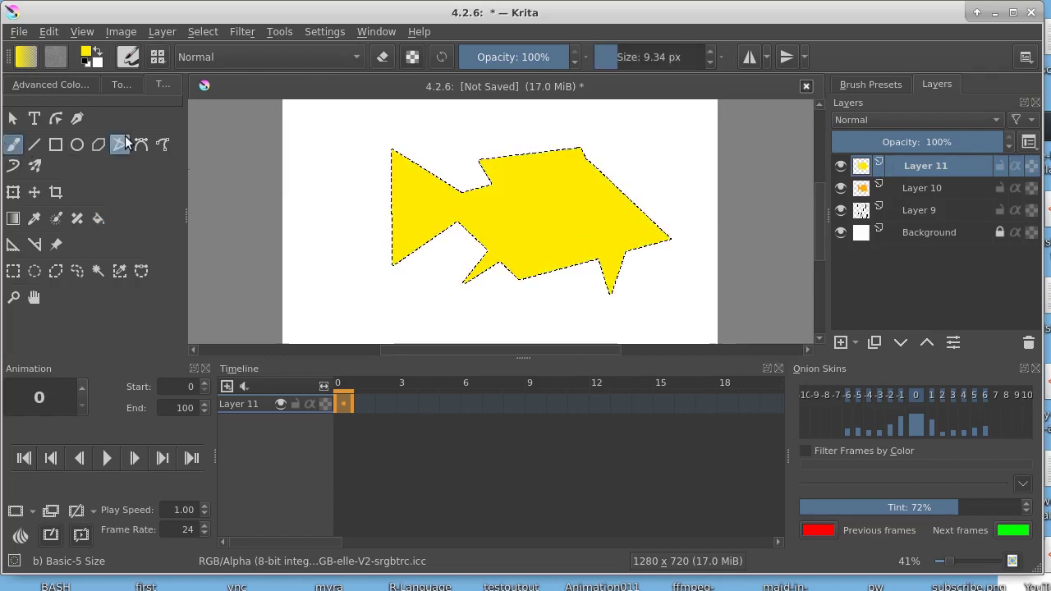
# Switch the brush to eraser at about 60 px and erase two stripes across the tail
pyautogui.click(384, 59)
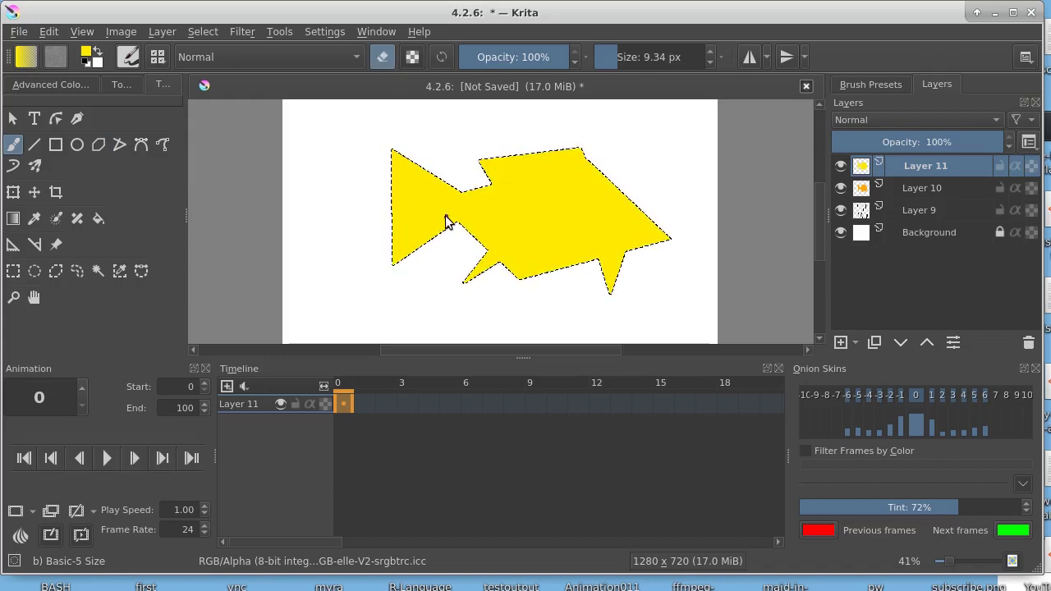
pyautogui.moveTo(447, 224); pyautogui.dragTo(394, 246)
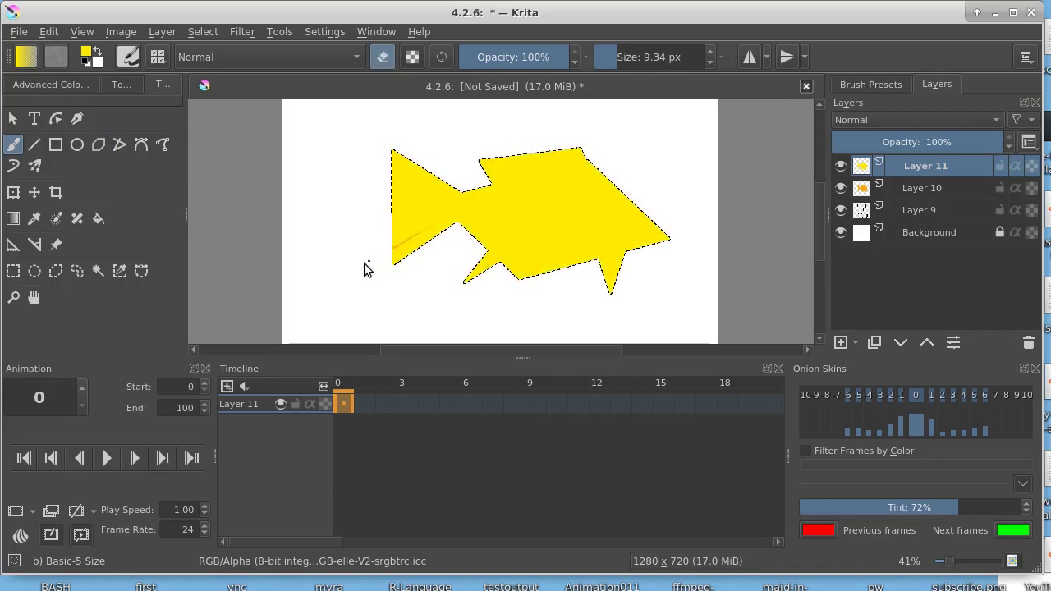
pyautogui.hotkey('ctrl', 'z')
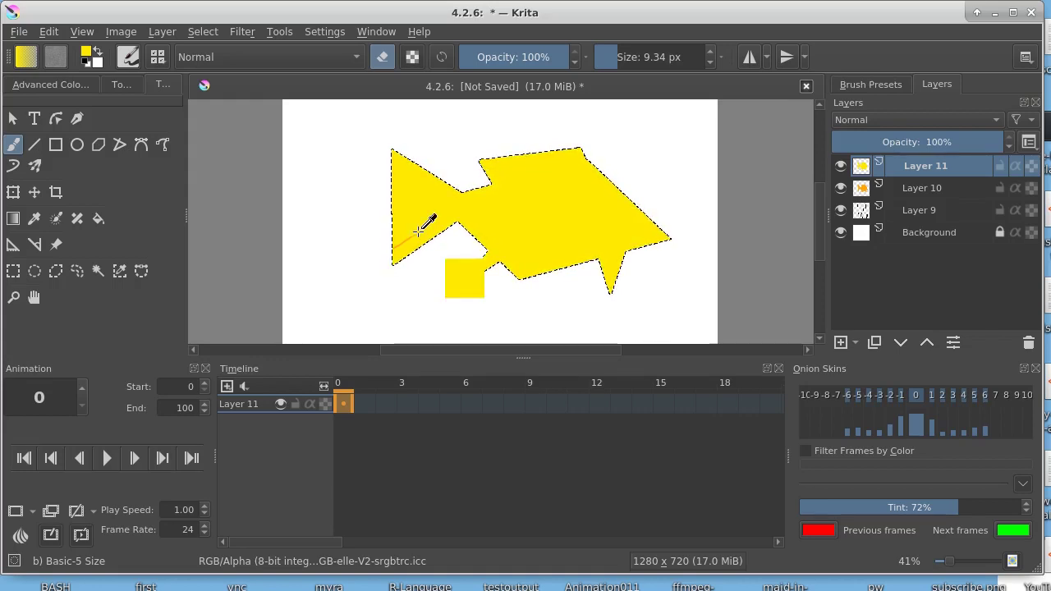
pyautogui.press(']')
pyautogui.press(']')
pyautogui.press(']')
pyautogui.press(']')
pyautogui.press(']')
pyautogui.press(']')
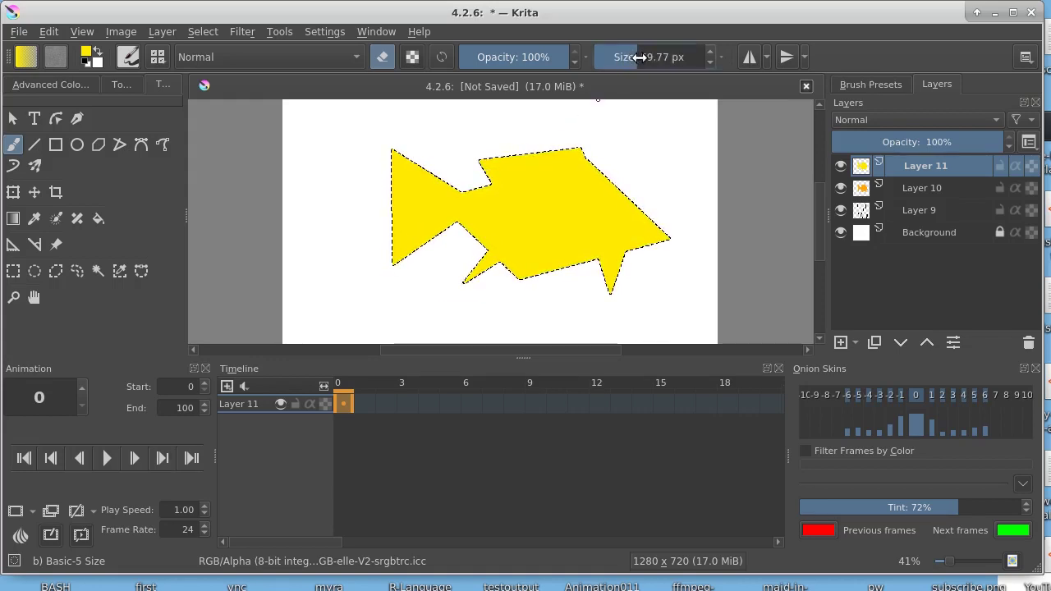
pyautogui.press(']')
pyautogui.press(']')
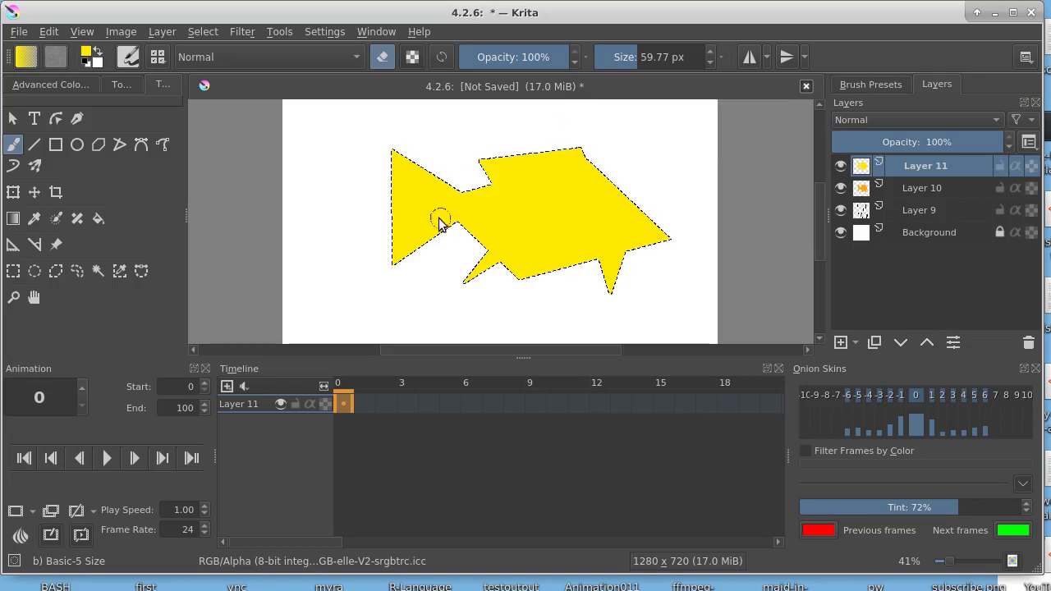
pyautogui.moveTo(434, 227); pyautogui.dragTo(382, 257)
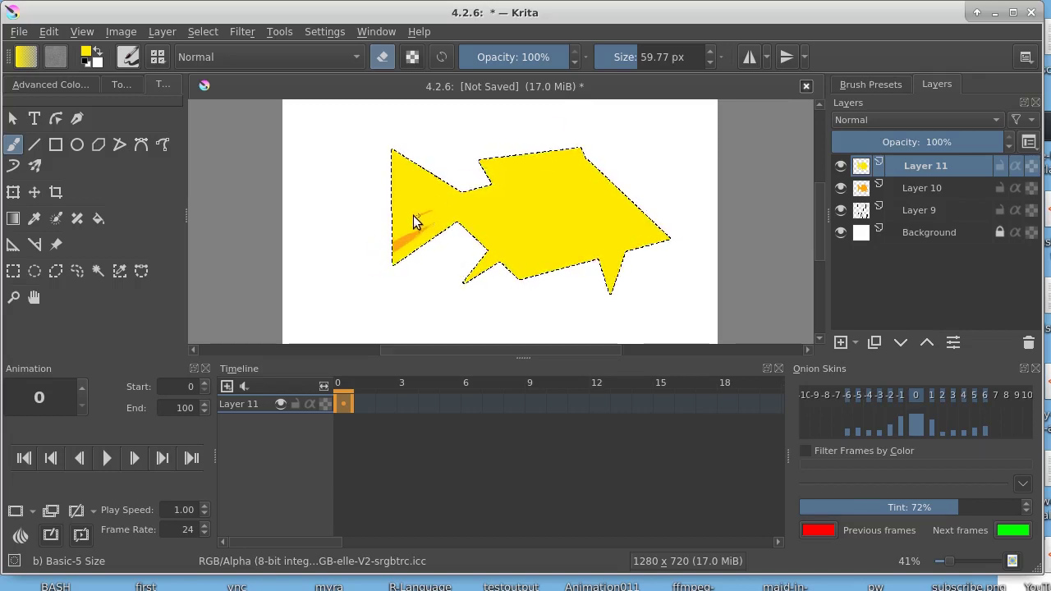
pyautogui.moveTo(374, 224); pyautogui.dragTo(438, 204)
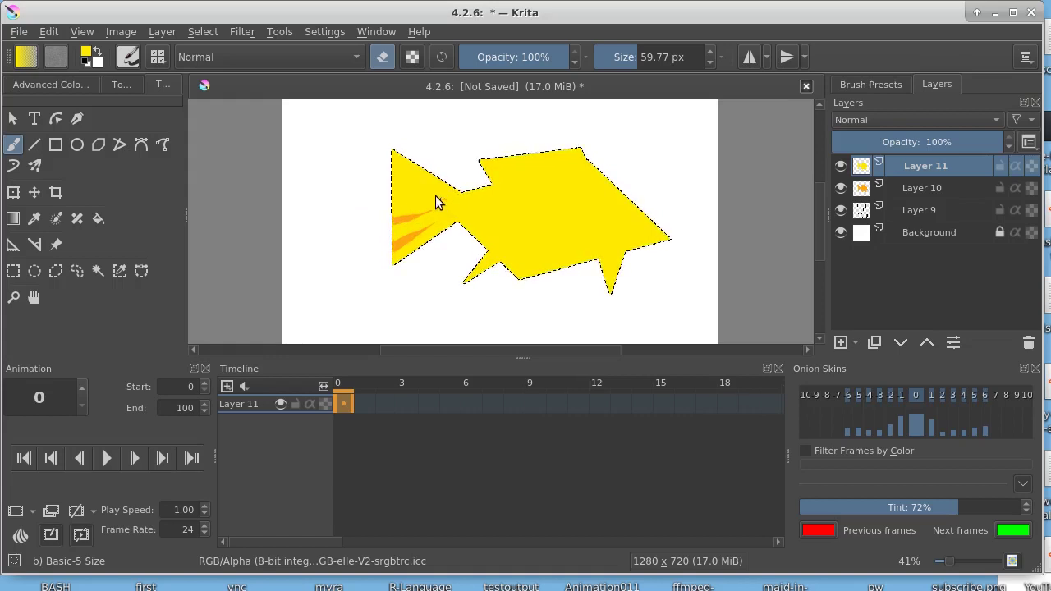
# Erase more orange stripes on the upper tail, both lower fins and the top edge
pyautogui.moveTo(383, 175)
pyautogui.mouseDown()
pyautogui.moveTo(423, 203)
pyautogui.moveTo(403, 211)
pyautogui.mouseUp()
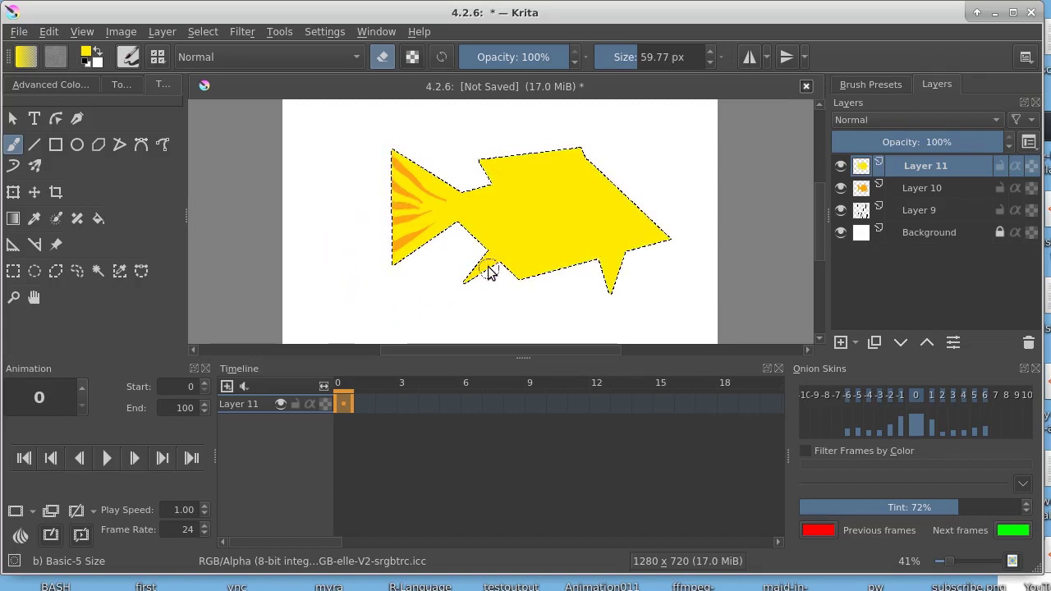
pyautogui.moveTo(496, 256); pyautogui.dragTo(463, 280)
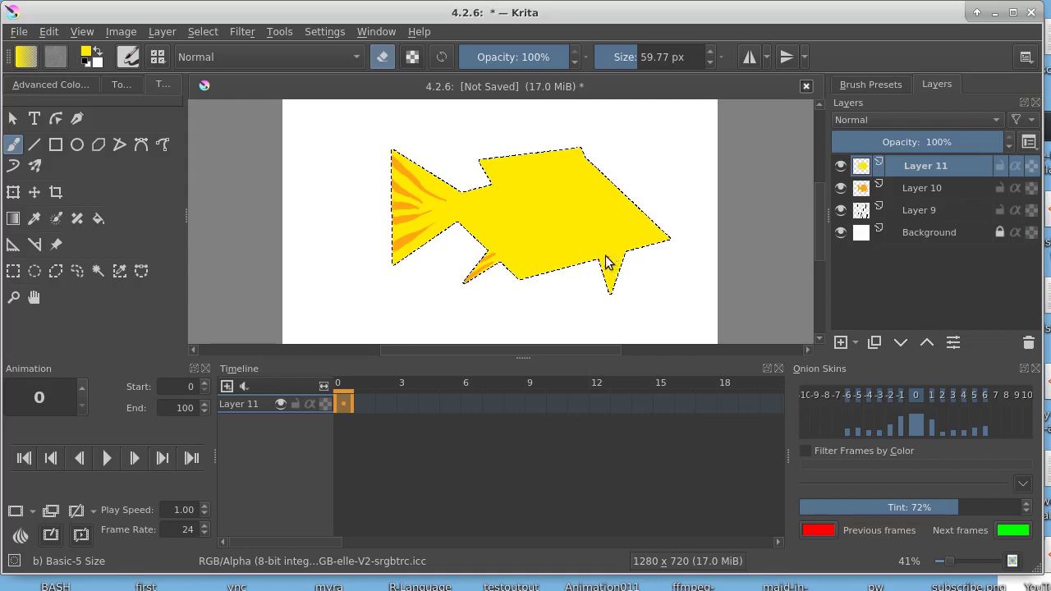
pyautogui.moveTo(615, 262)
pyautogui.mouseDown()
pyautogui.moveTo(600, 293)
pyautogui.moveTo(620, 271)
pyautogui.mouseUp()
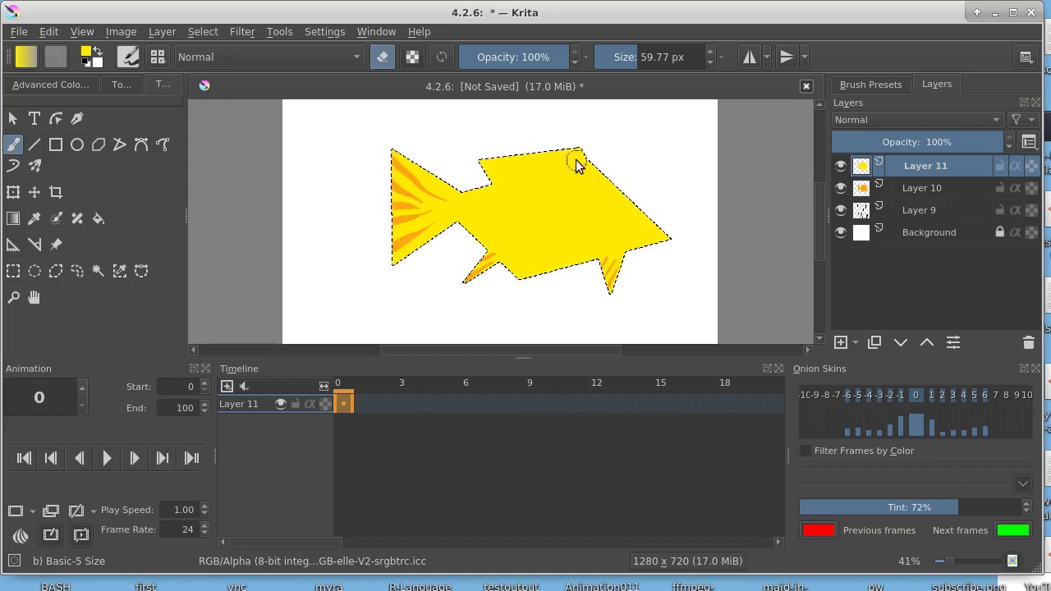
pyautogui.moveTo(530, 145); pyautogui.dragTo(560, 167)
pyautogui.moveTo(500, 147)
pyautogui.mouseDown()
pyautogui.moveTo(521, 180)
pyautogui.moveTo(493, 177)
pyautogui.mouseUp()
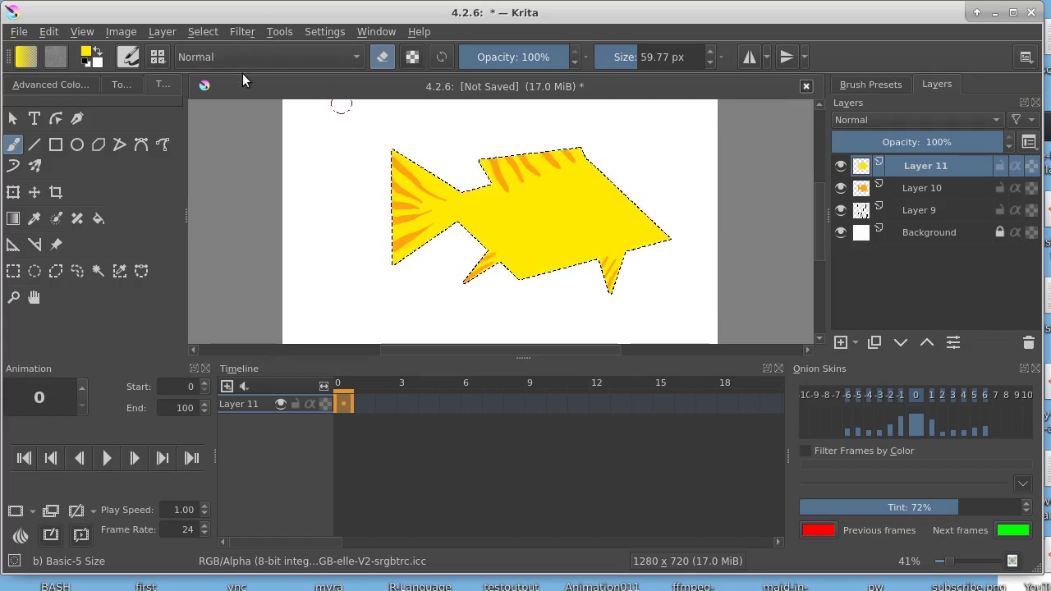
# Erase a round eye spot and set the background colour to a dusty red
pyautogui.click(624, 217)
pyautogui.click(90, 60)
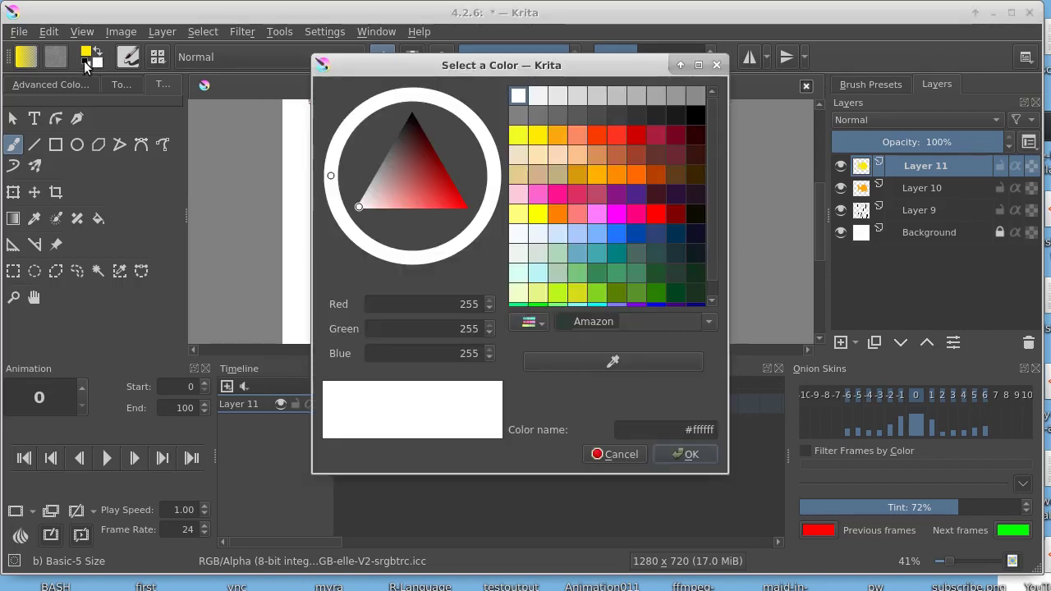
pyautogui.moveTo(401, 172); pyautogui.dragTo(353, 209)
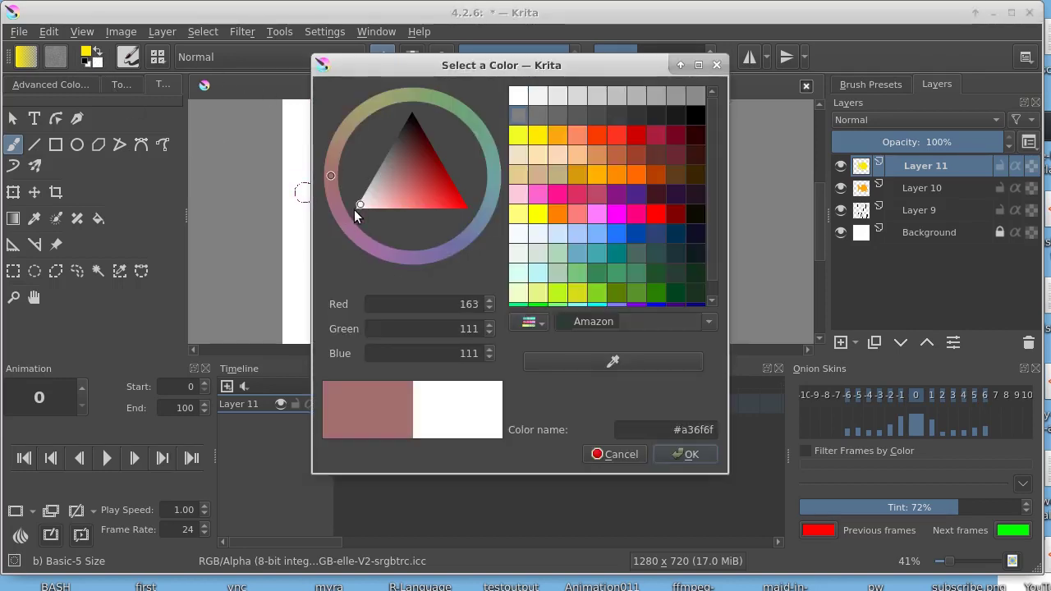
pyautogui.click(688, 454)
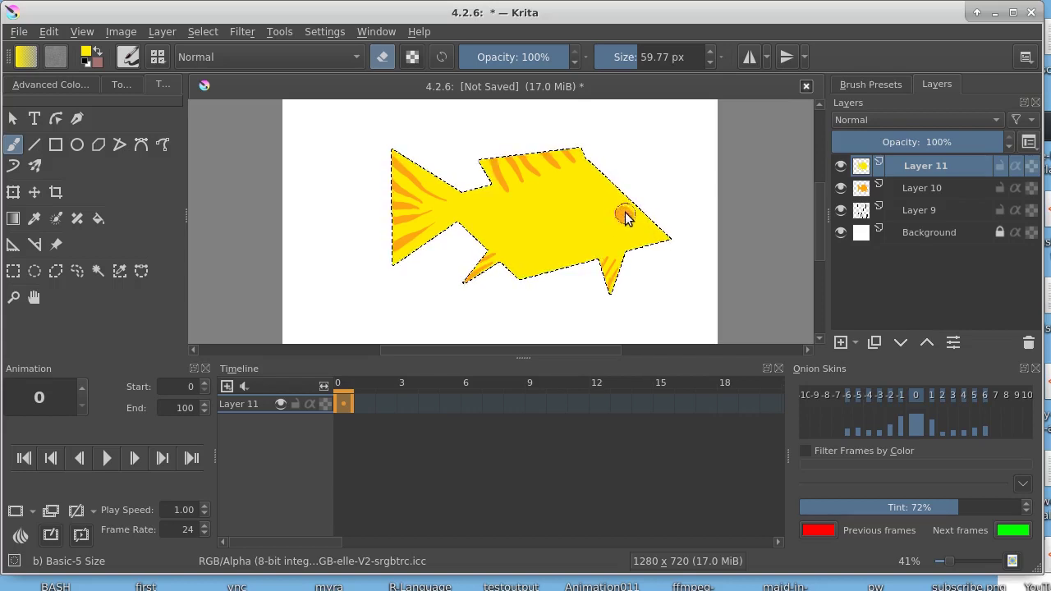
# Reset colours, paint a white eye over the spot and dab a black pupil
pyautogui.click(84, 65)
pyautogui.click(98, 51)
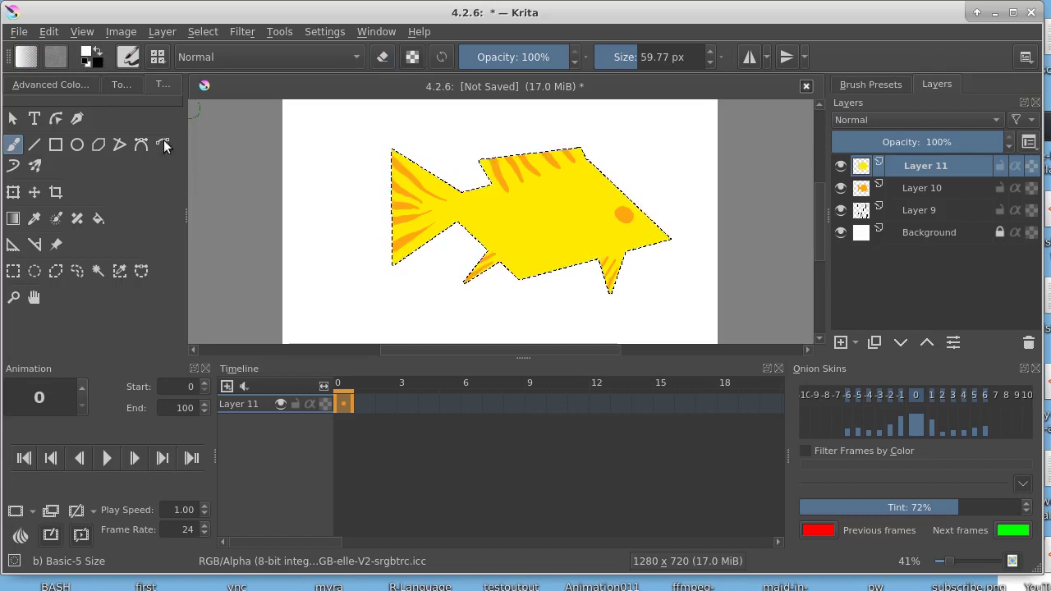
pyautogui.click(620, 213)
pyautogui.click(620, 211)
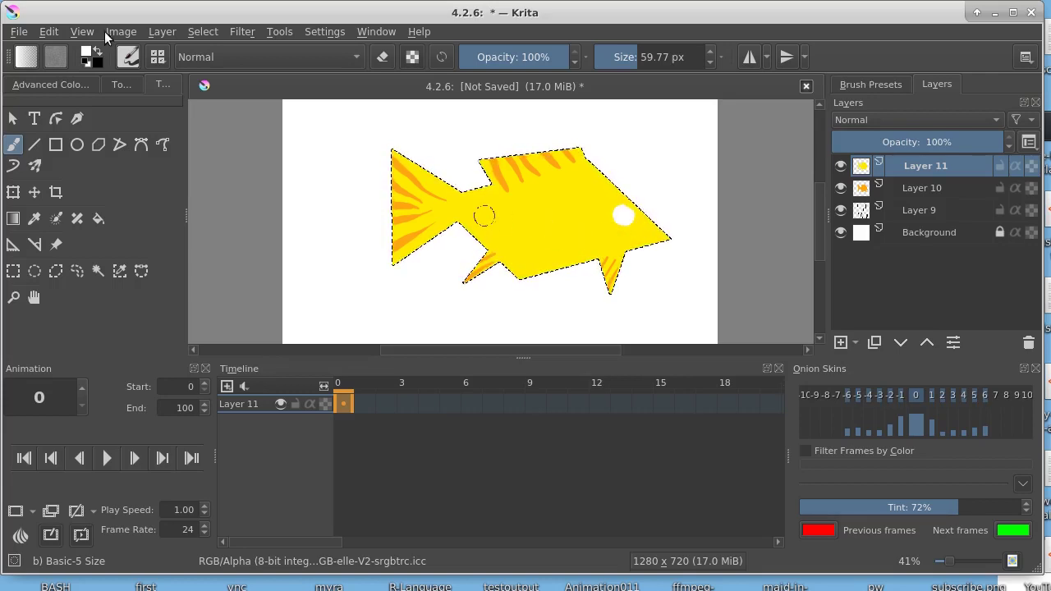
pyautogui.click(96, 51)
pyautogui.click(629, 216)
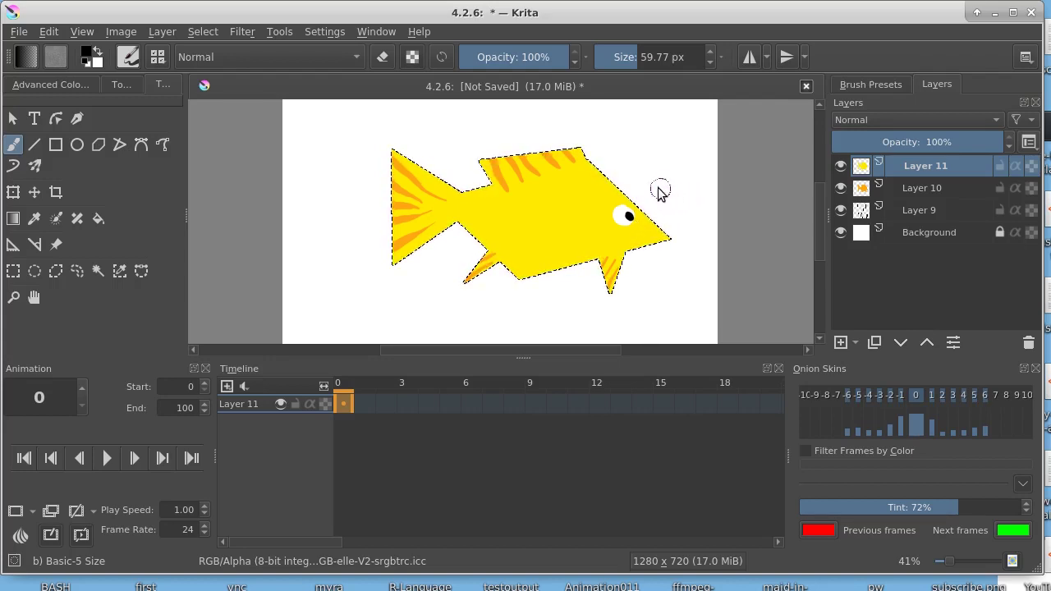
# Convert the fish selection to a vector selection, then deselect
pyautogui.click(198, 30)
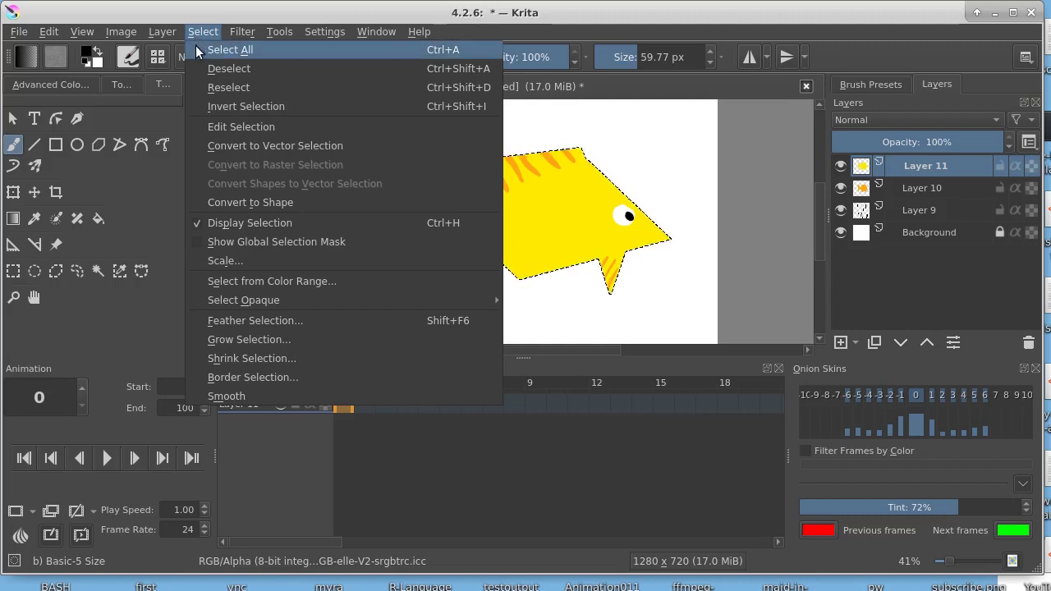
pyautogui.click(224, 202)
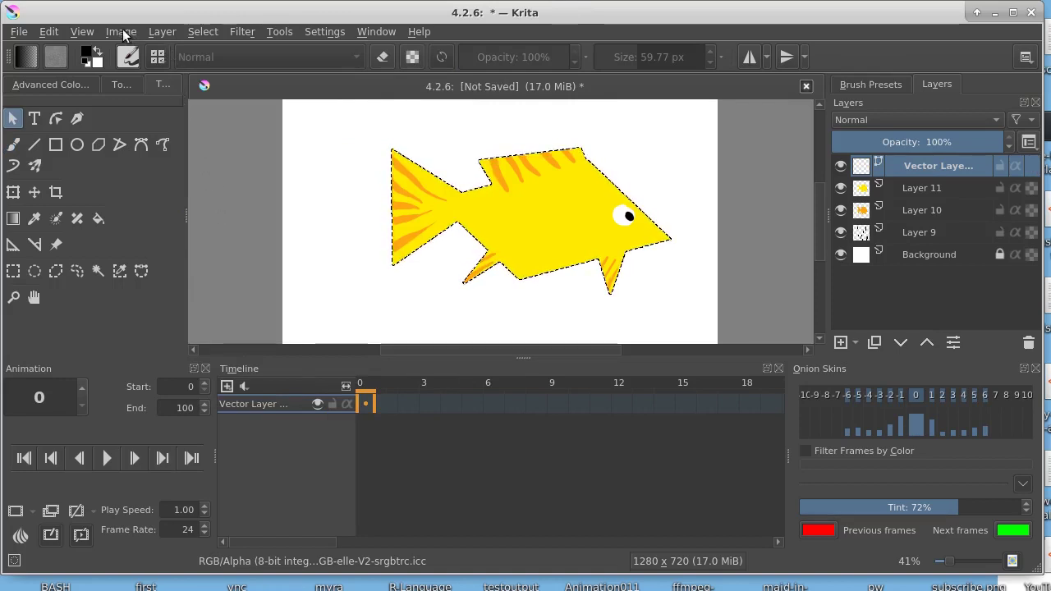
pyautogui.click(202, 31)
pyautogui.click(205, 68)
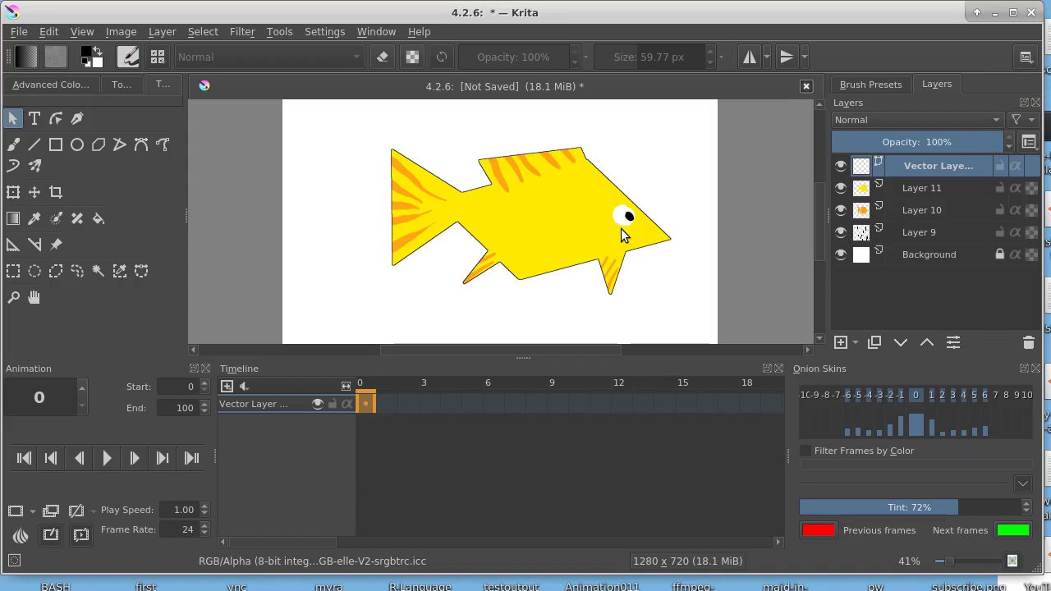
# Zoom to 100% on the fish's head and paint a thick black mouth at its snout
pyautogui.press('+')
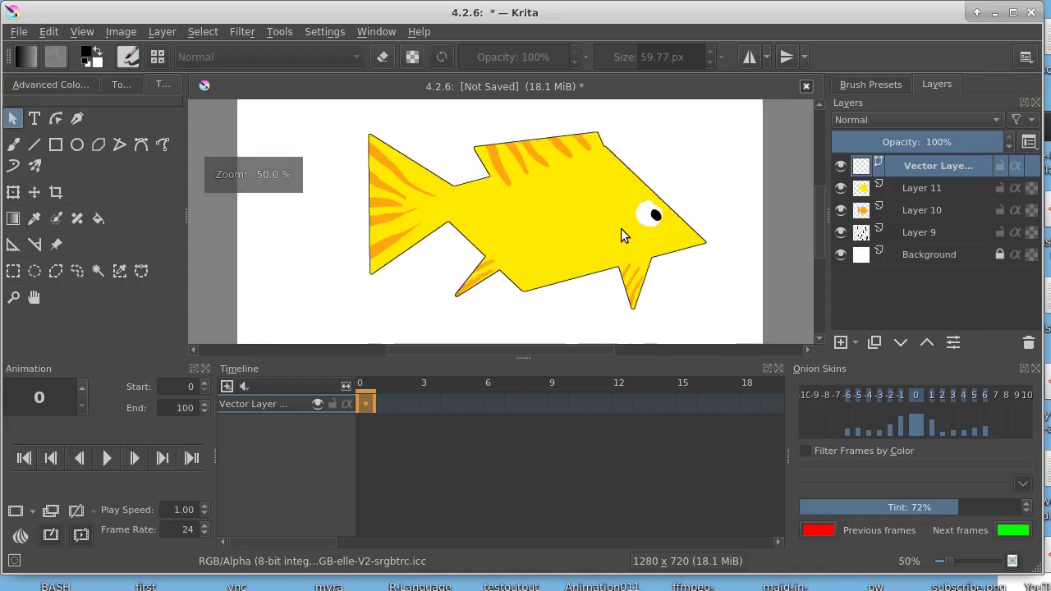
pyautogui.press('+')
pyautogui.press('+')
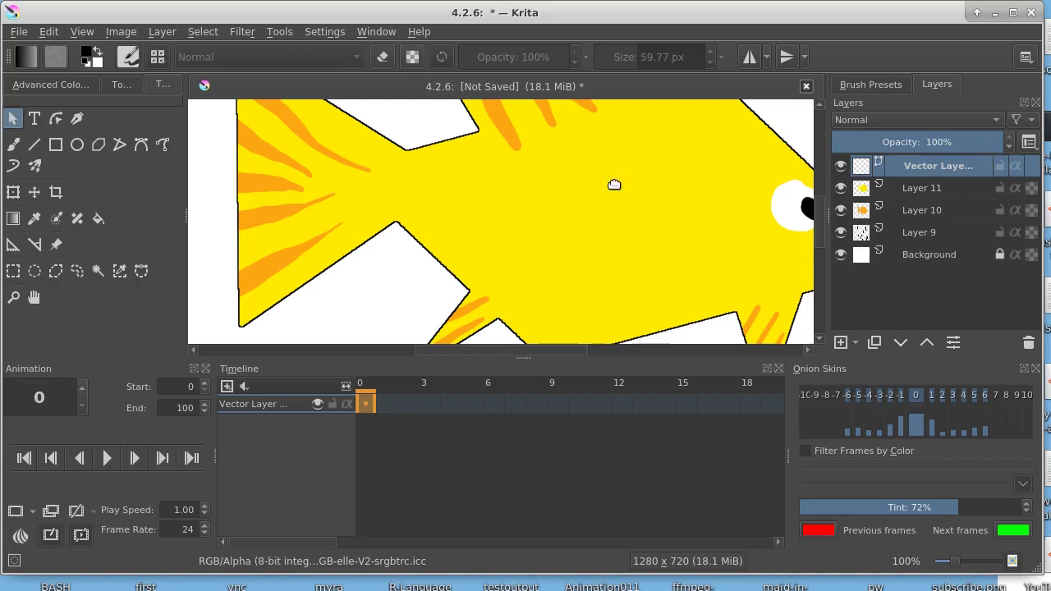
pyautogui.moveTo(669, 219); pyautogui.dragTo(446, 213)
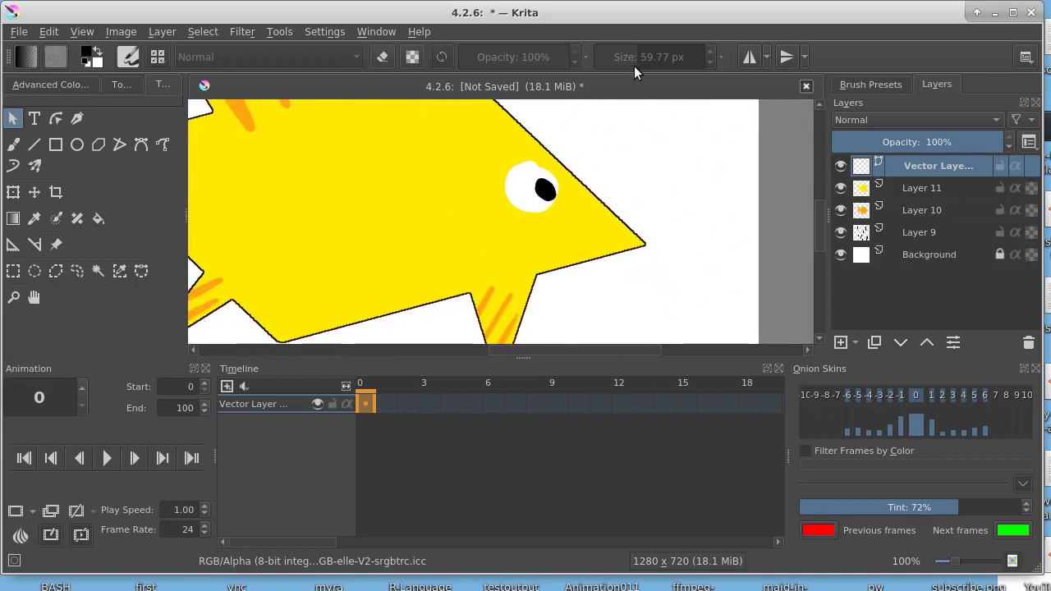
pyautogui.click(119, 145)
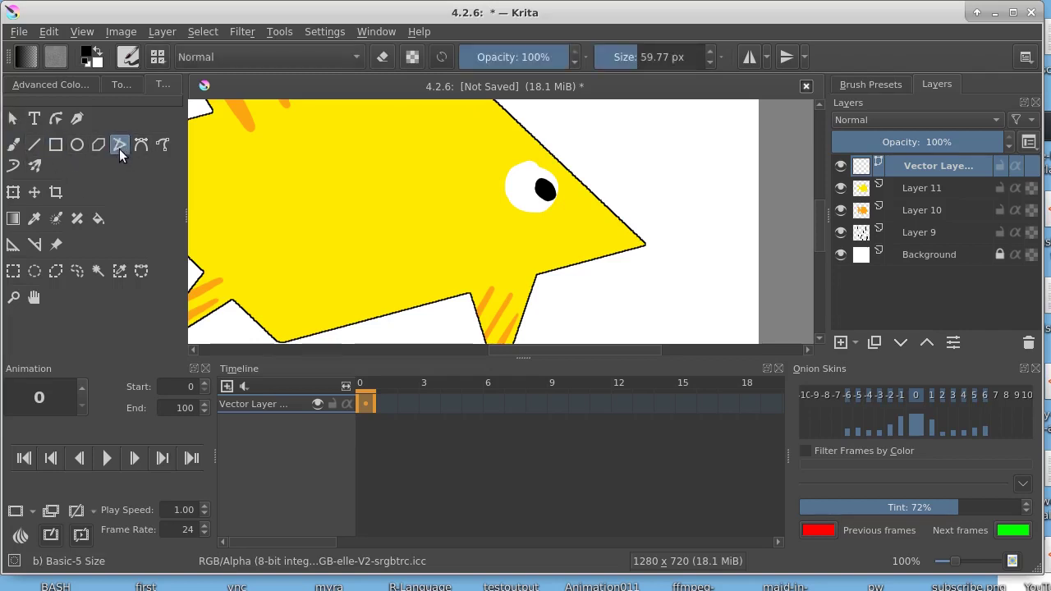
pyautogui.click(13, 145)
pyautogui.moveTo(597, 234)
pyautogui.mouseDown()
pyautogui.moveTo(626, 224)
pyautogui.moveTo(632, 259)
pyautogui.moveTo(620, 228)
pyautogui.mouseUp()
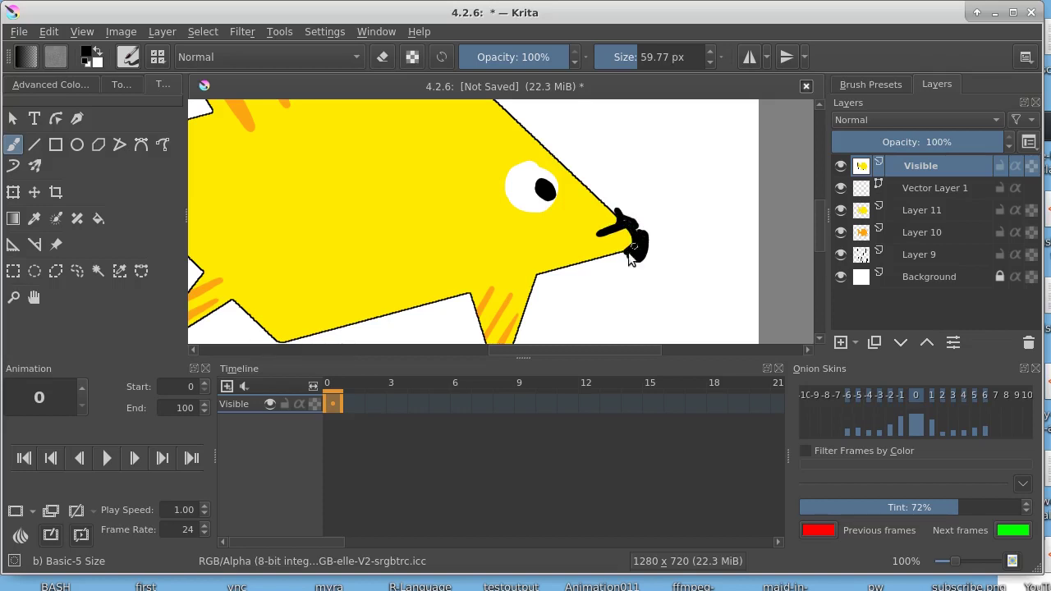
pyautogui.moveTo(637, 252)
pyautogui.mouseDown()
pyautogui.moveTo(647, 235)
pyautogui.moveTo(623, 215)
pyautogui.mouseUp()
# Magic-wand select the white background around the fish and fill it with black
pyautogui.click(98, 271)
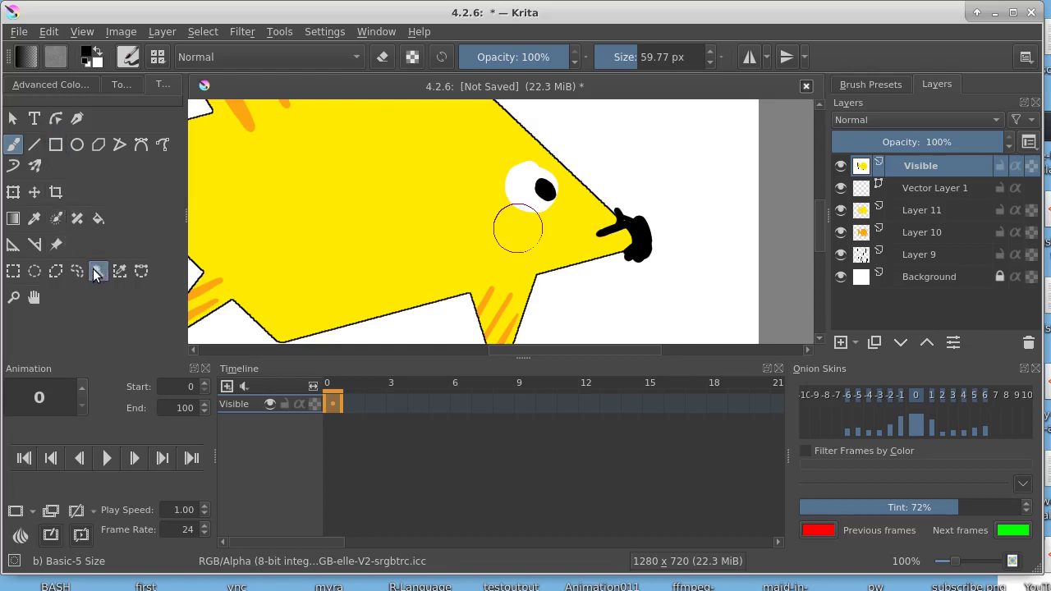
pyautogui.click(663, 205)
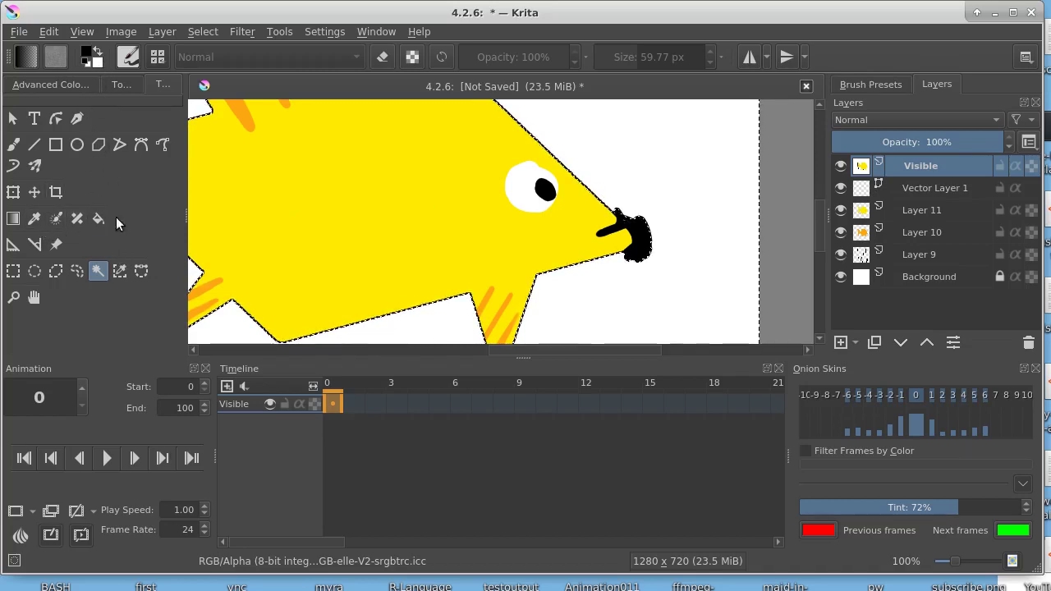
pyautogui.press('f')
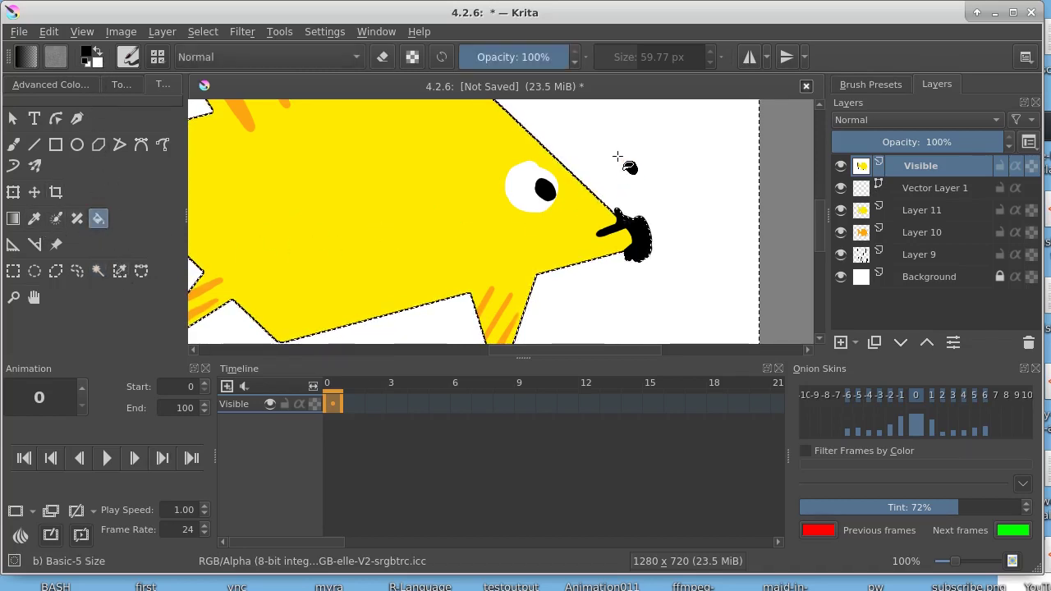
pyautogui.click(614, 169)
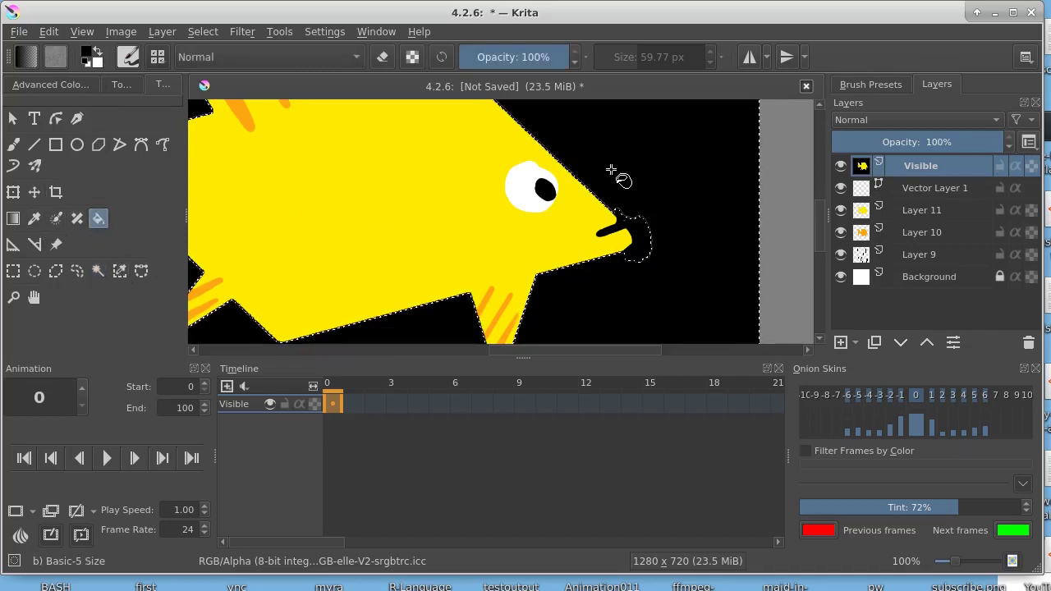
# Clear the selection and zoom out to view the whole fish
pyautogui.click(203, 32)
pyautogui.click(214, 69)
pyautogui.press('+')
pyautogui.press('-')
pyautogui.press('-')
pyautogui.press('-')
pyautogui.press('-')
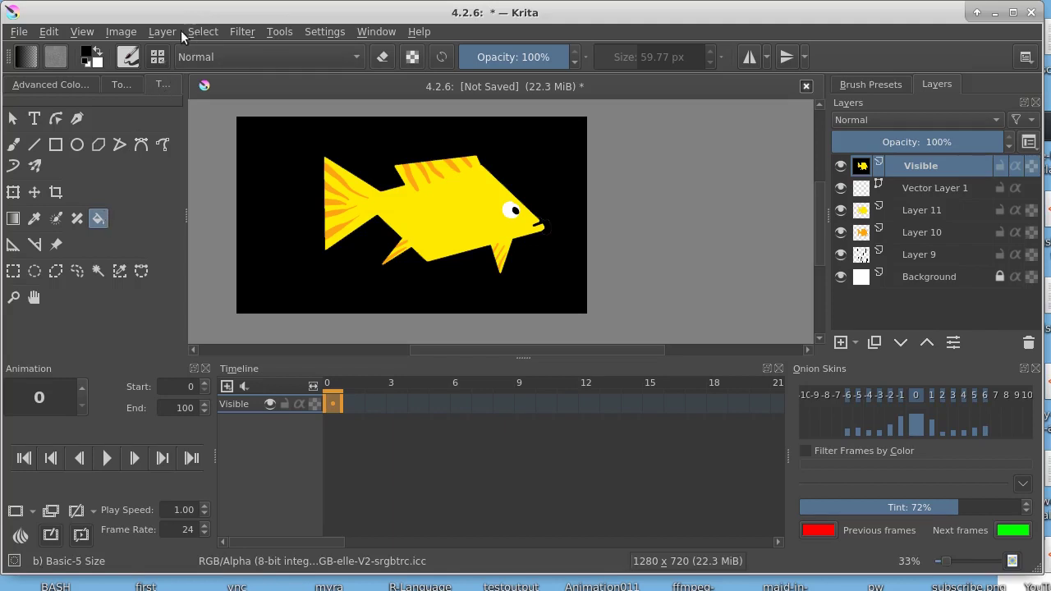
# Magic-wand the black background, invert to the fish, and grow that selection by 3 px
pyautogui.click(201, 32)
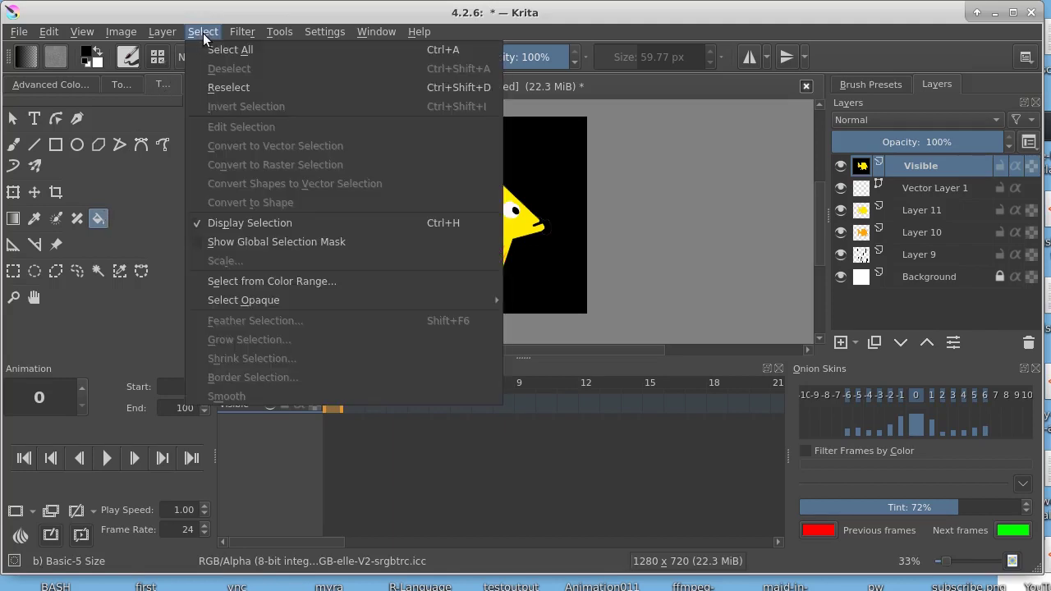
pyautogui.click(130, 171)
pyautogui.click(101, 271)
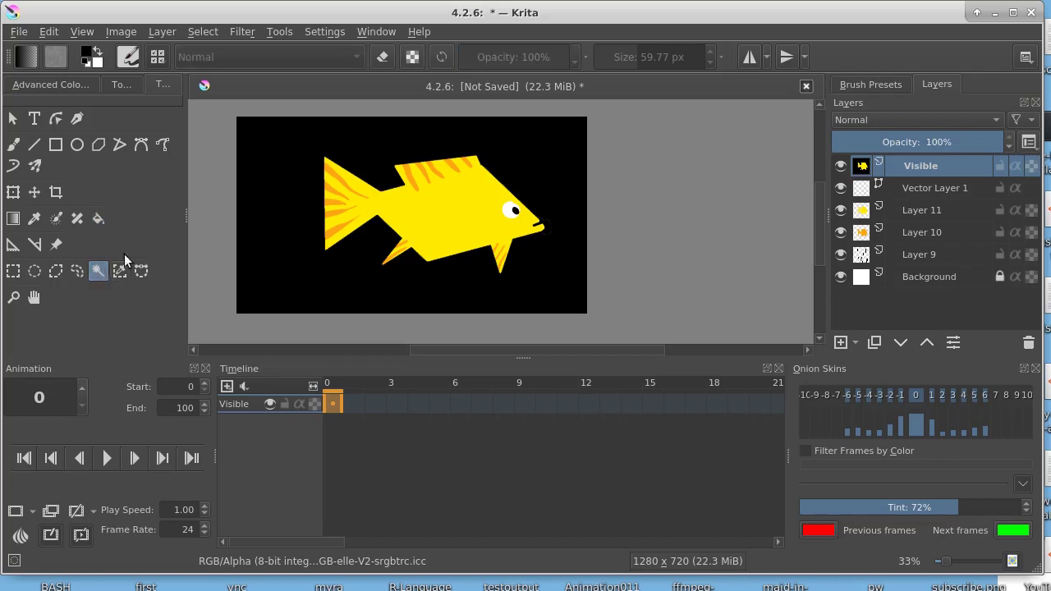
pyautogui.click(274, 191)
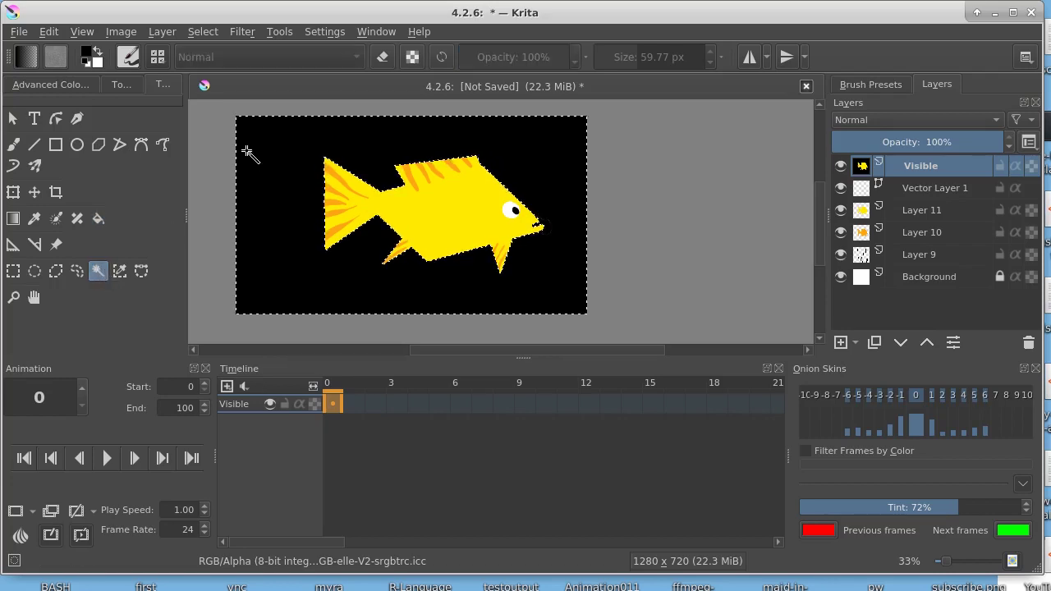
pyautogui.click(195, 31)
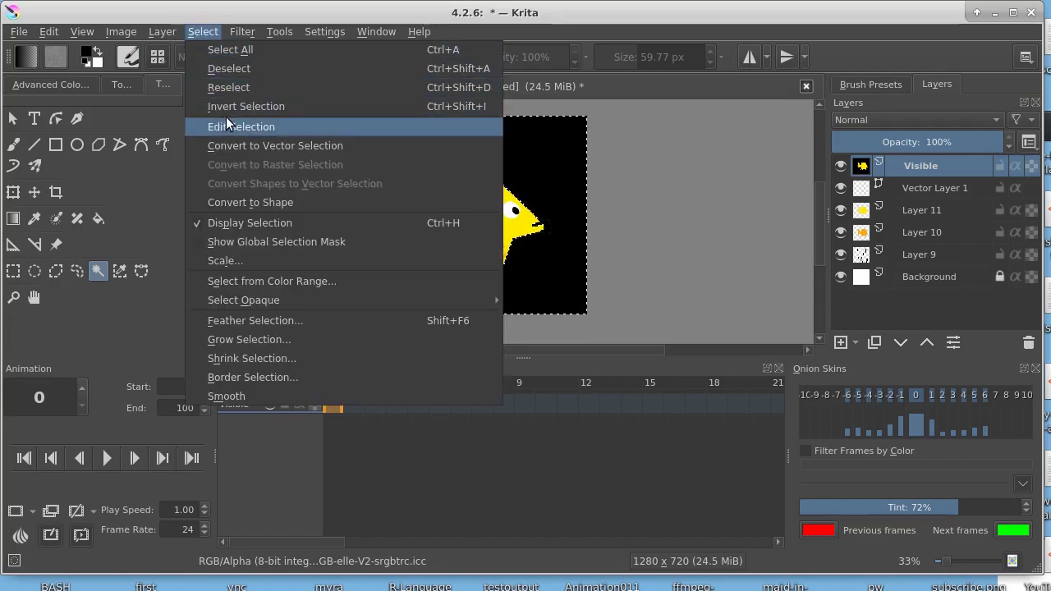
pyautogui.click(245, 105)
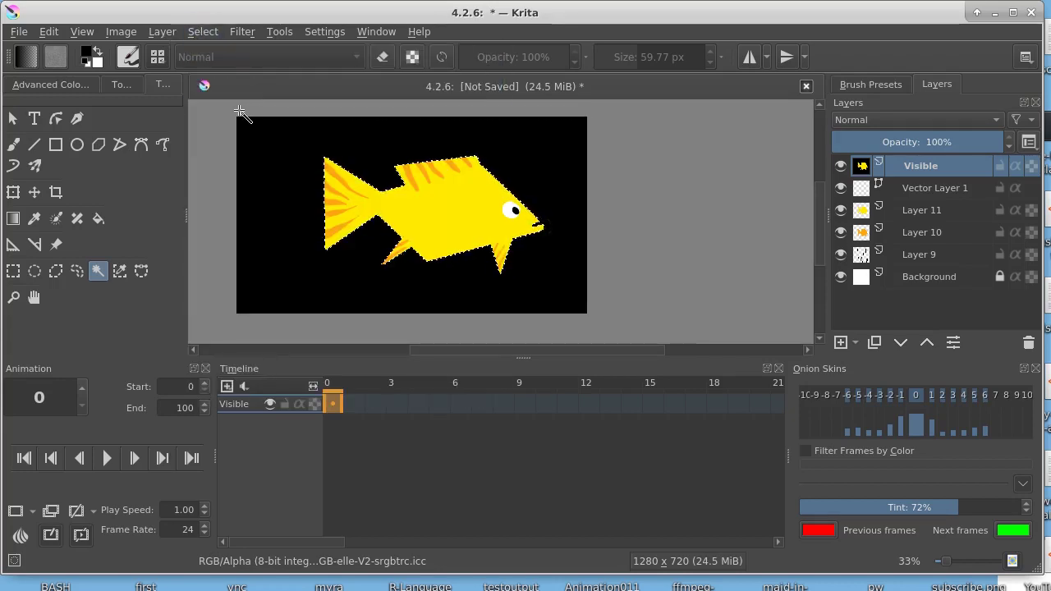
pyautogui.click(195, 29)
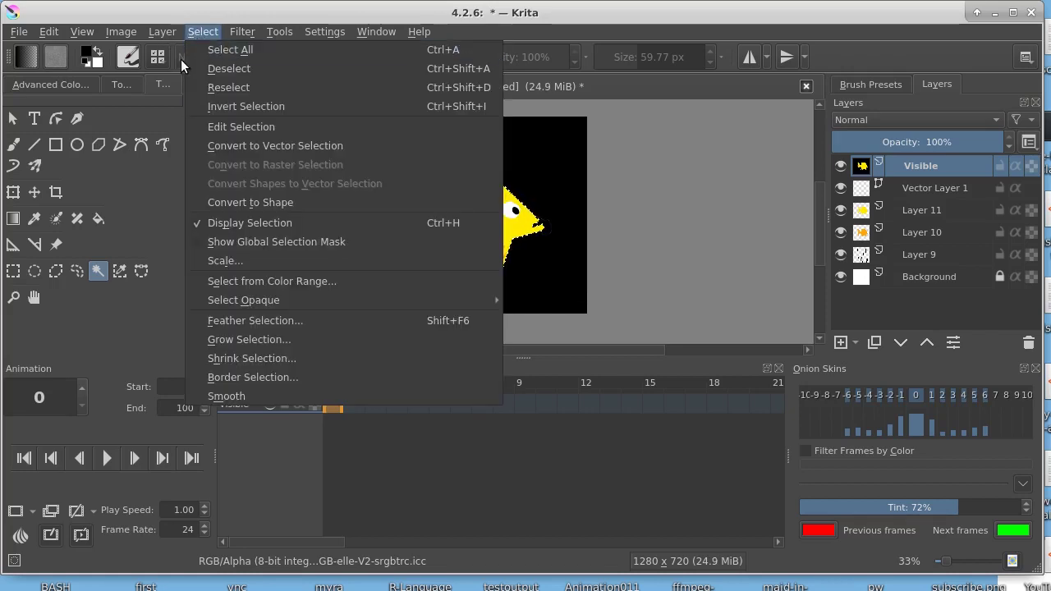
pyautogui.moveTo(243, 300)
pyautogui.click(252, 339)
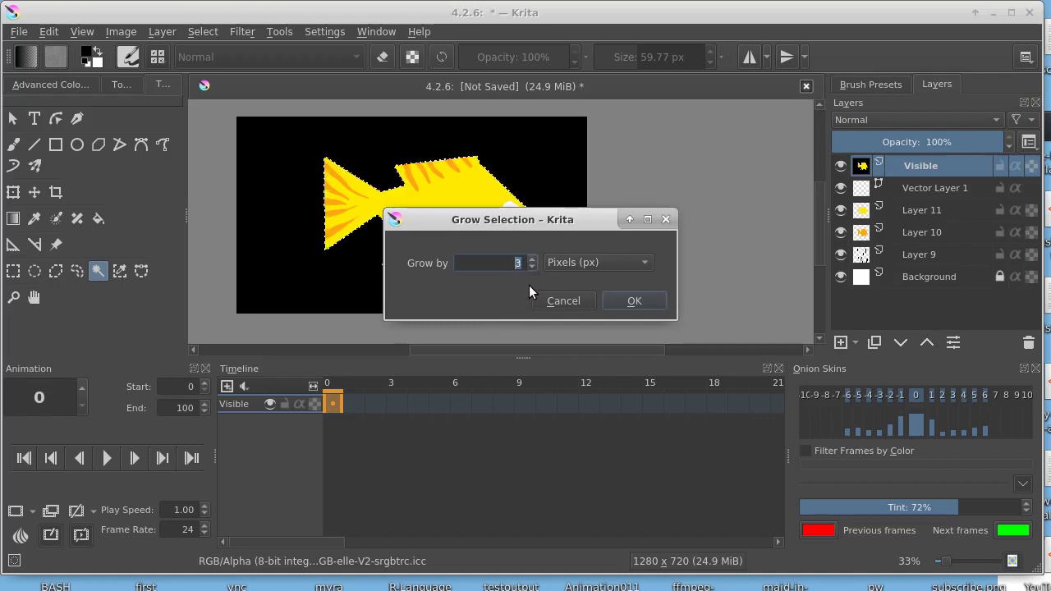
pyautogui.click(636, 302)
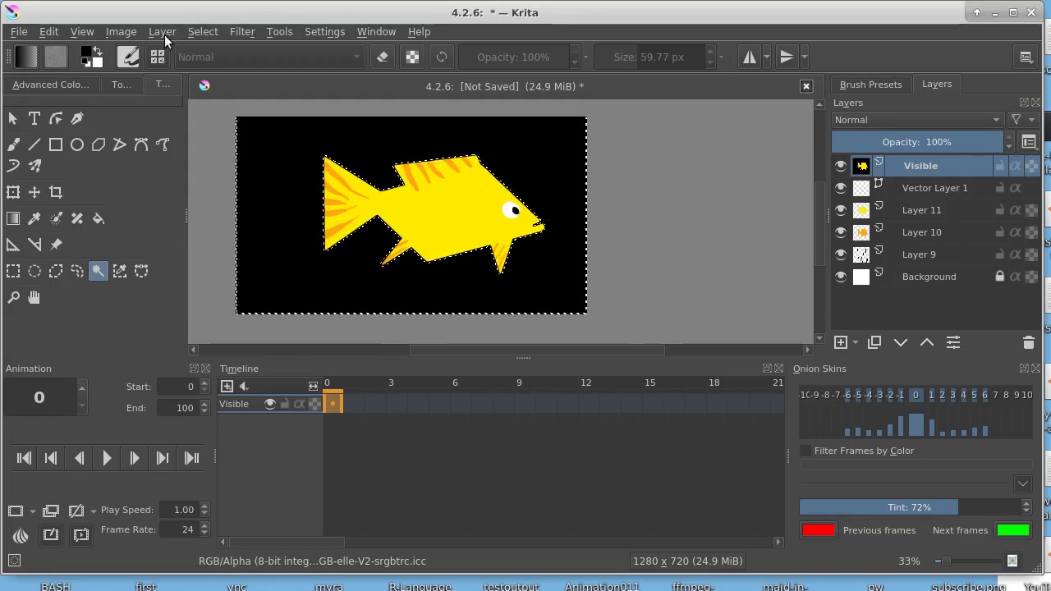
# Invert back to the background, fill it white, and deselect
pyautogui.click(193, 32)
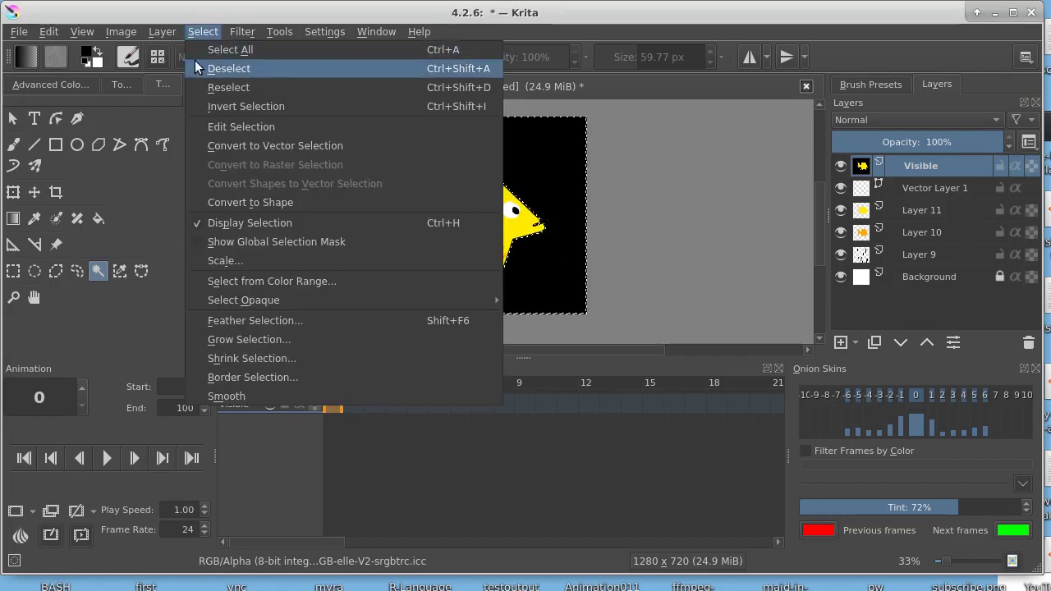
pyautogui.click(198, 106)
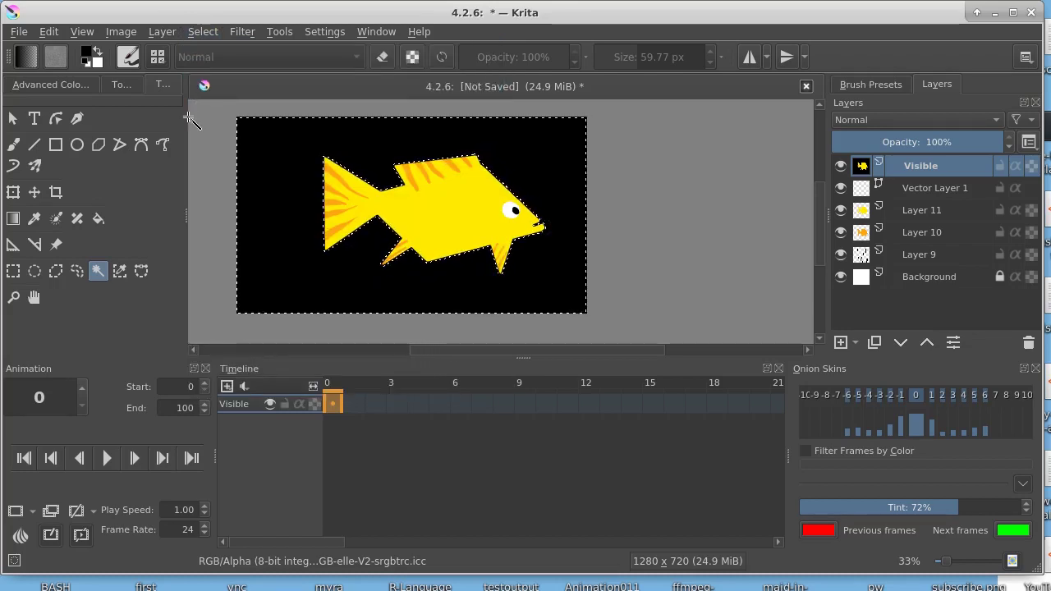
pyautogui.press('Delete')
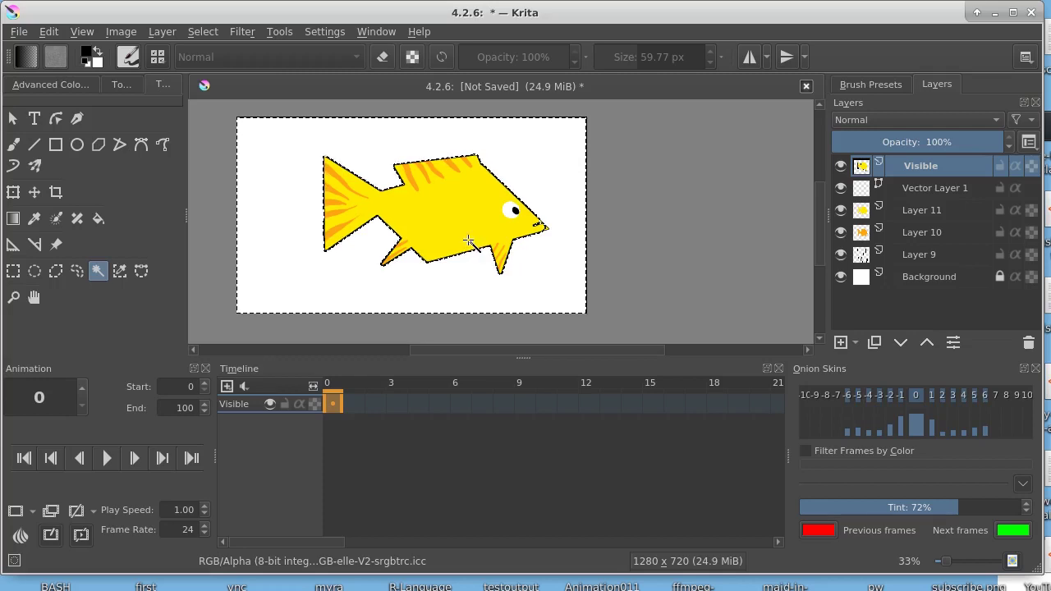
pyautogui.click(203, 31)
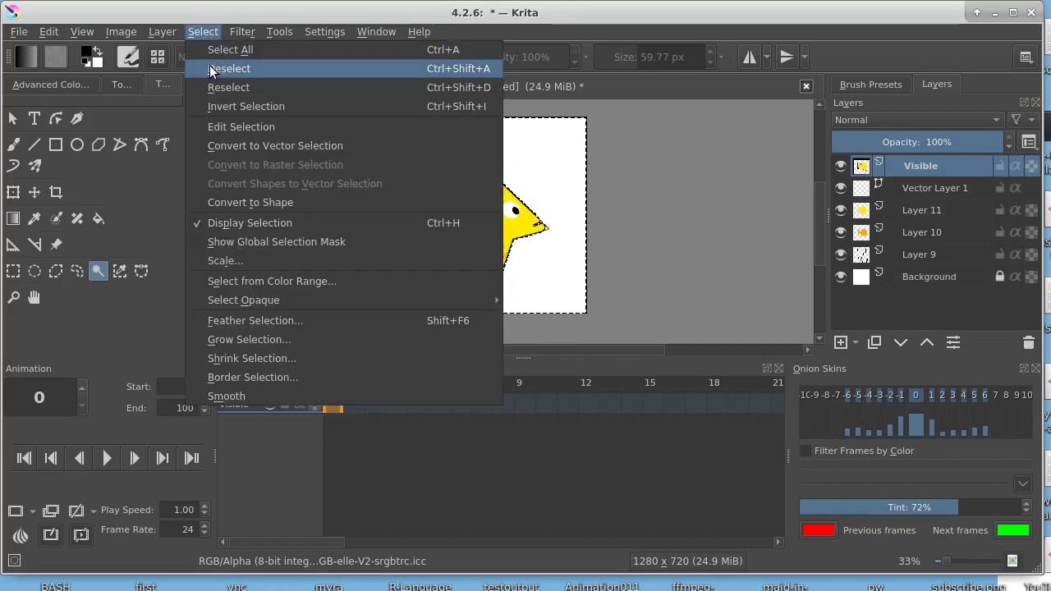
pyautogui.click(209, 66)
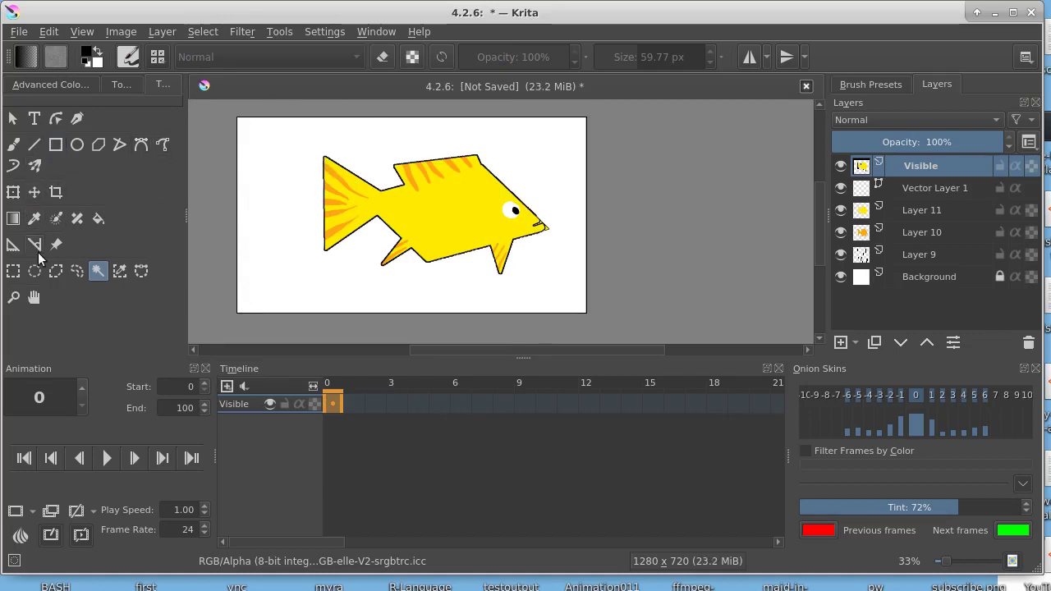
# Try a rectangle selection around the fish, then magic-wand select the white background instead
pyautogui.hotkey('ctrl', 'r')
pyautogui.moveTo(258, 142); pyautogui.dragTo(568, 286)
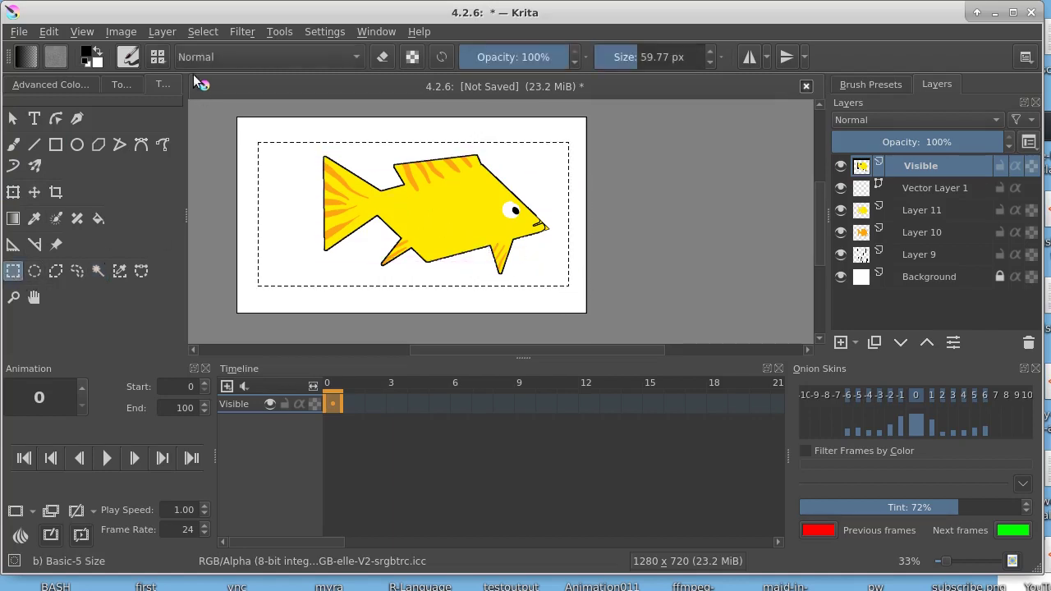
pyautogui.click(191, 33)
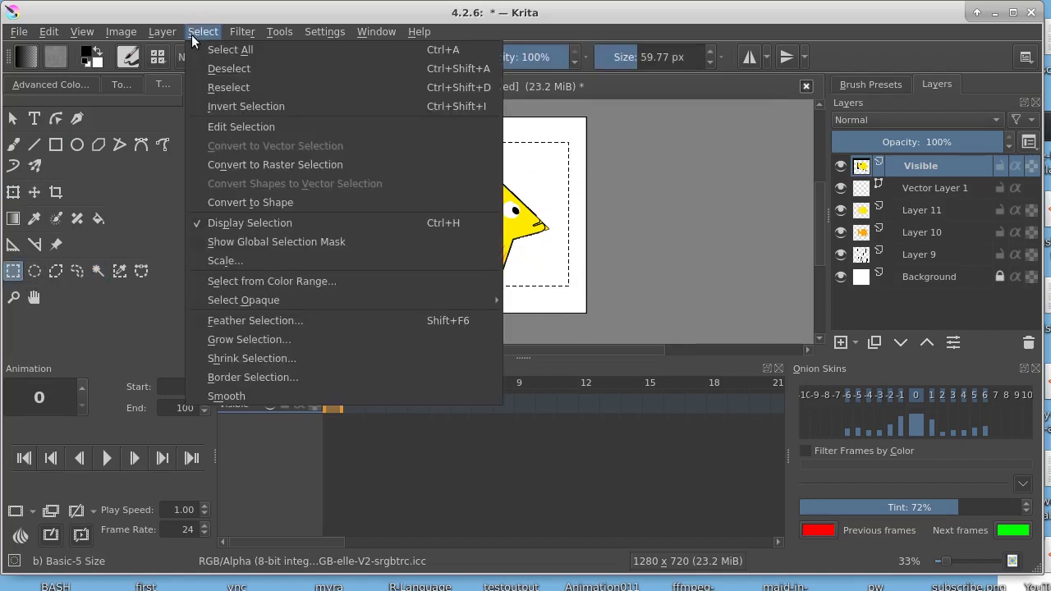
pyautogui.click(201, 105)
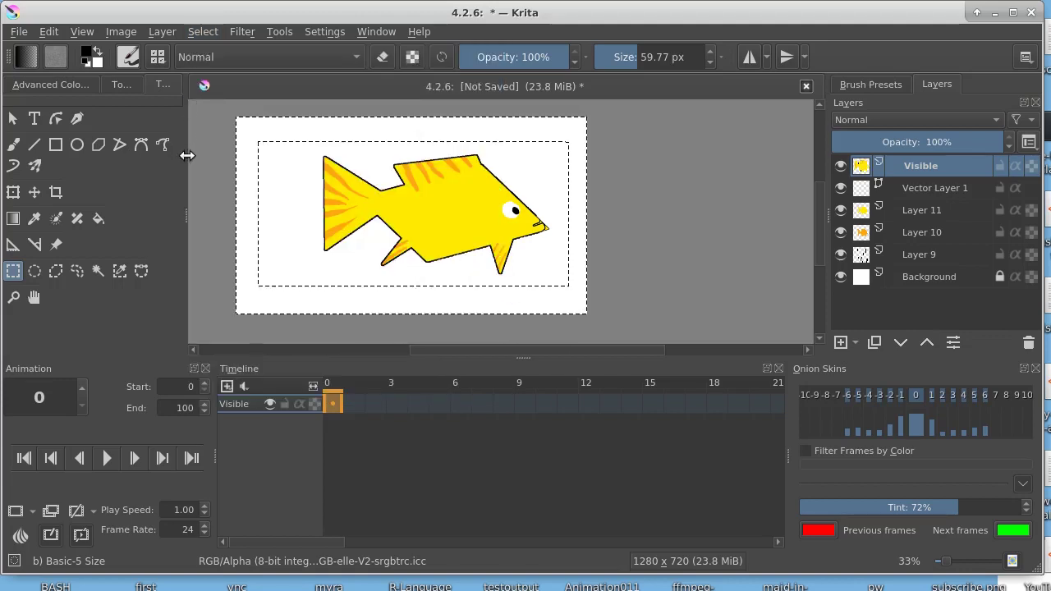
pyautogui.click(201, 33)
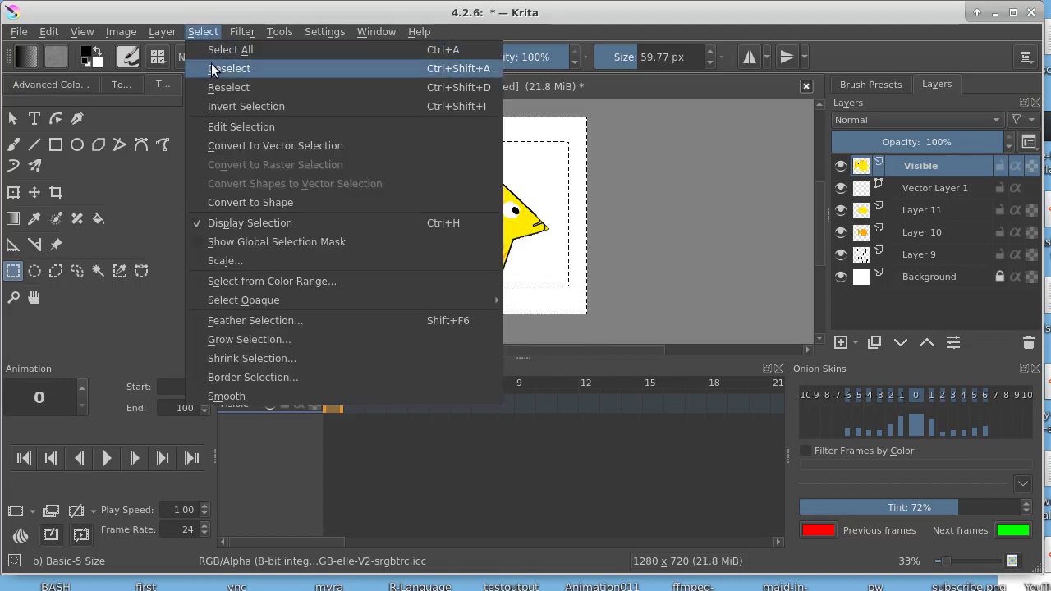
pyautogui.click(207, 68)
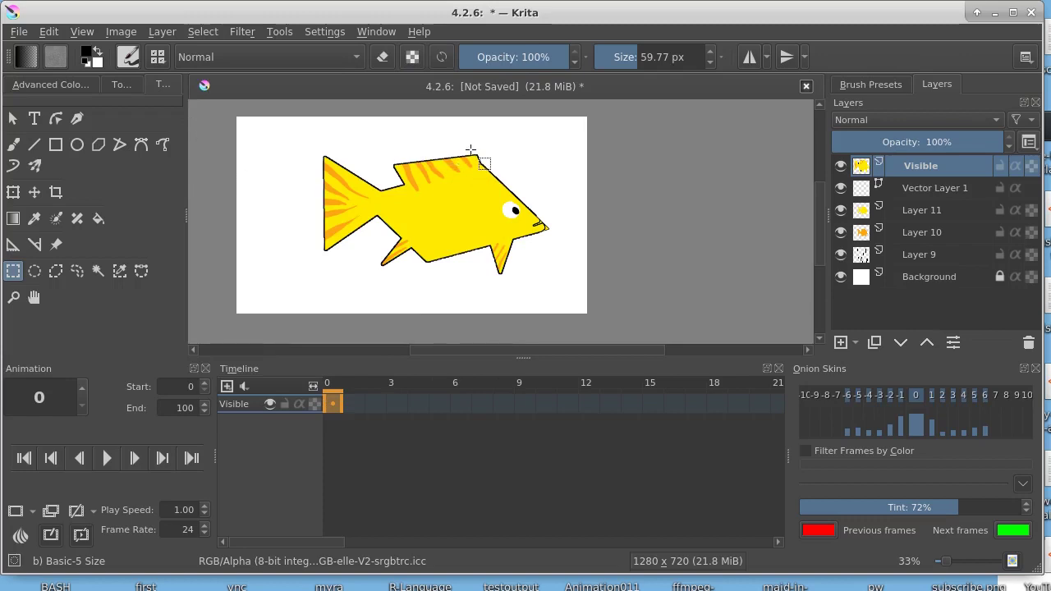
pyautogui.click(100, 272)
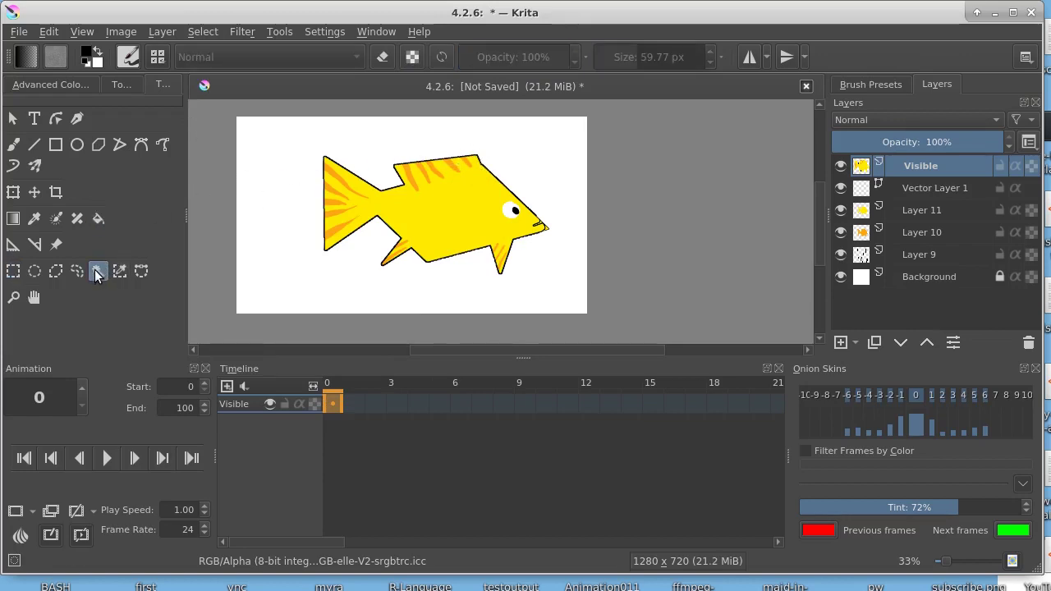
pyautogui.click(493, 152)
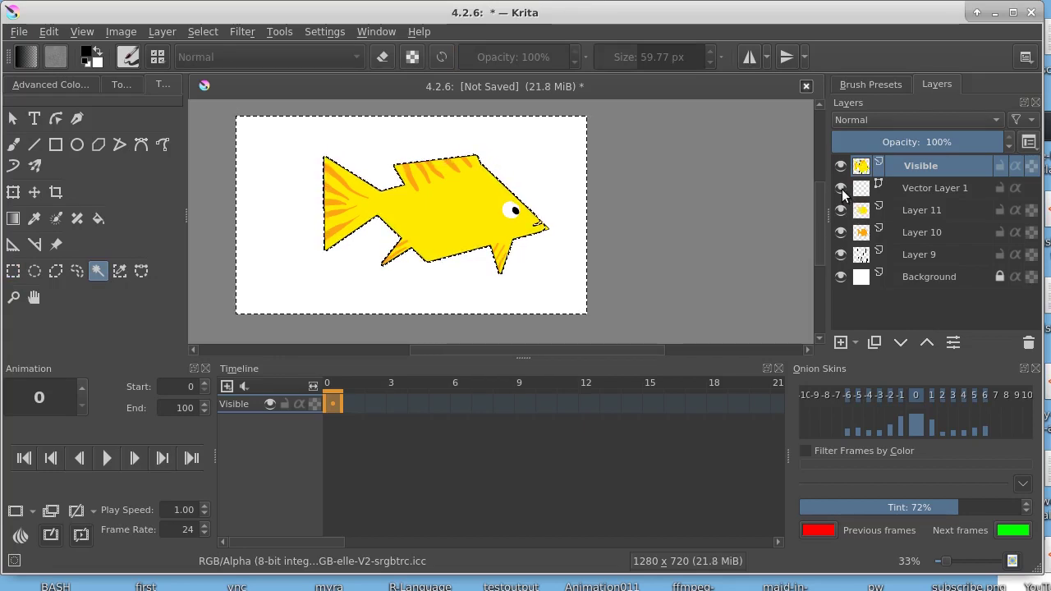
# Hide every layer except Visible and clear the selection, leaving the fish on transparency
pyautogui.moveTo(842, 189); pyautogui.dragTo(839, 277)
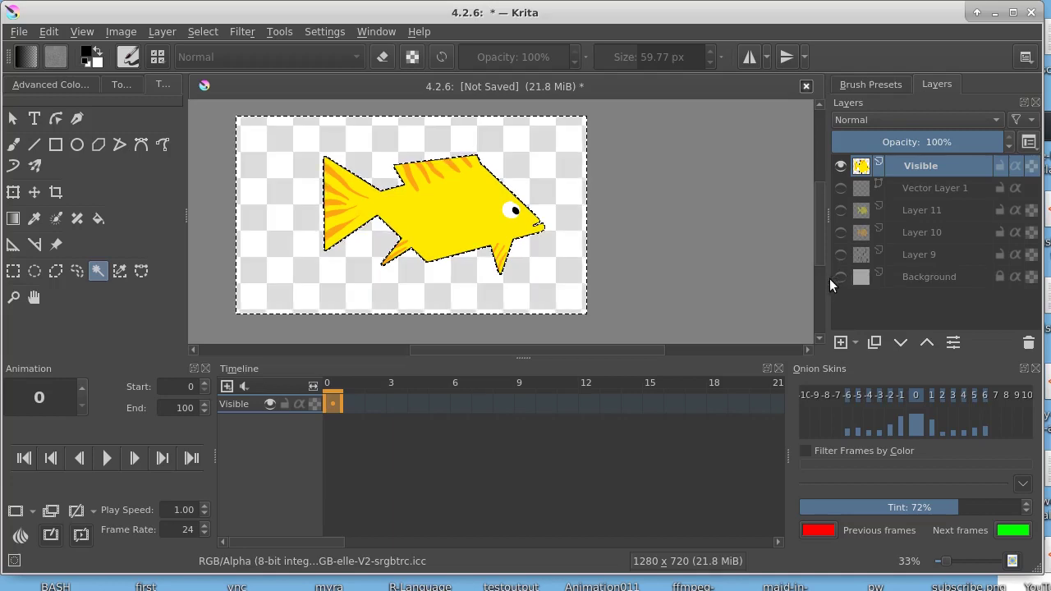
pyautogui.click(203, 31)
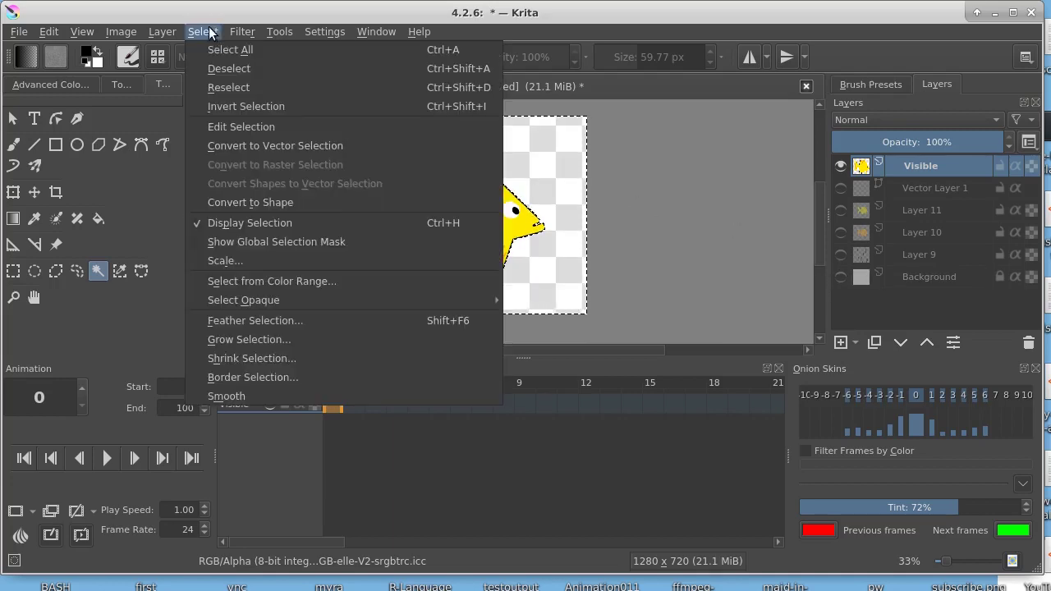
pyautogui.click(213, 67)
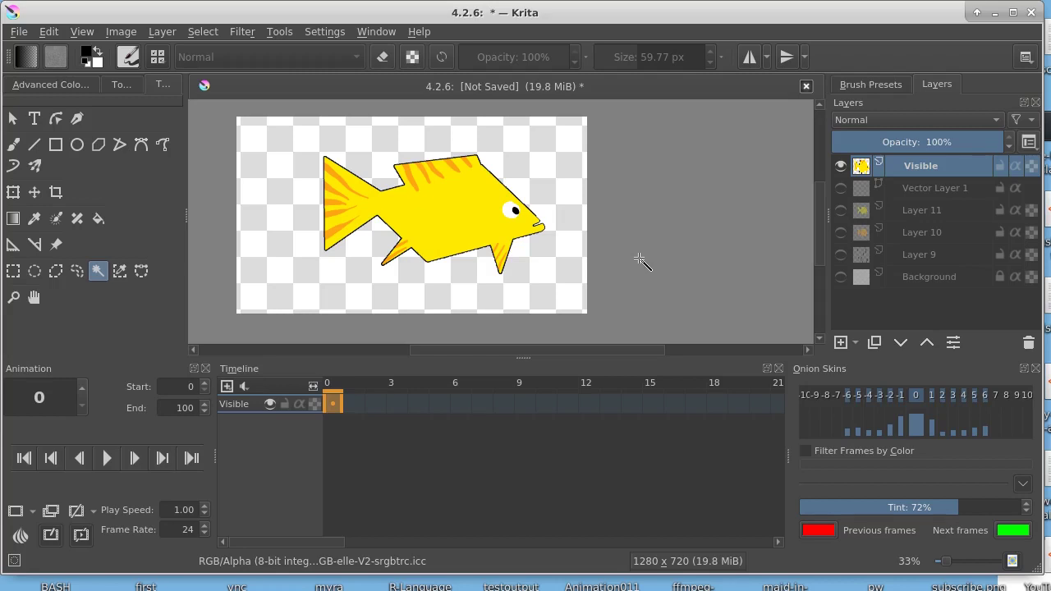
pyautogui.click(33, 122)
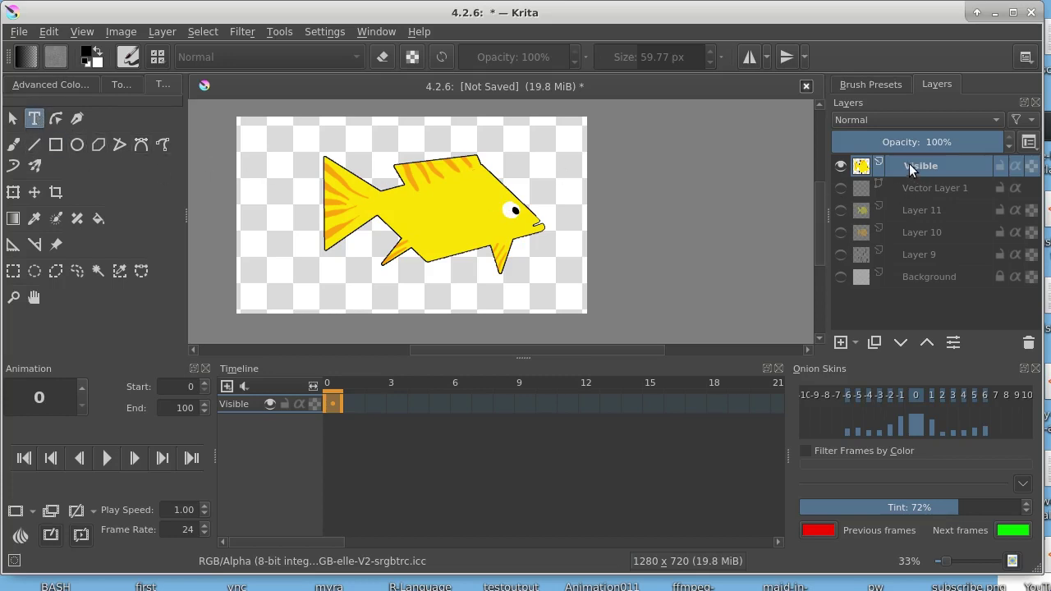
# Add a new layer, place a text shape on the fish, and replace the placeholder with SUBSCRIBE
pyautogui.click(840, 342)
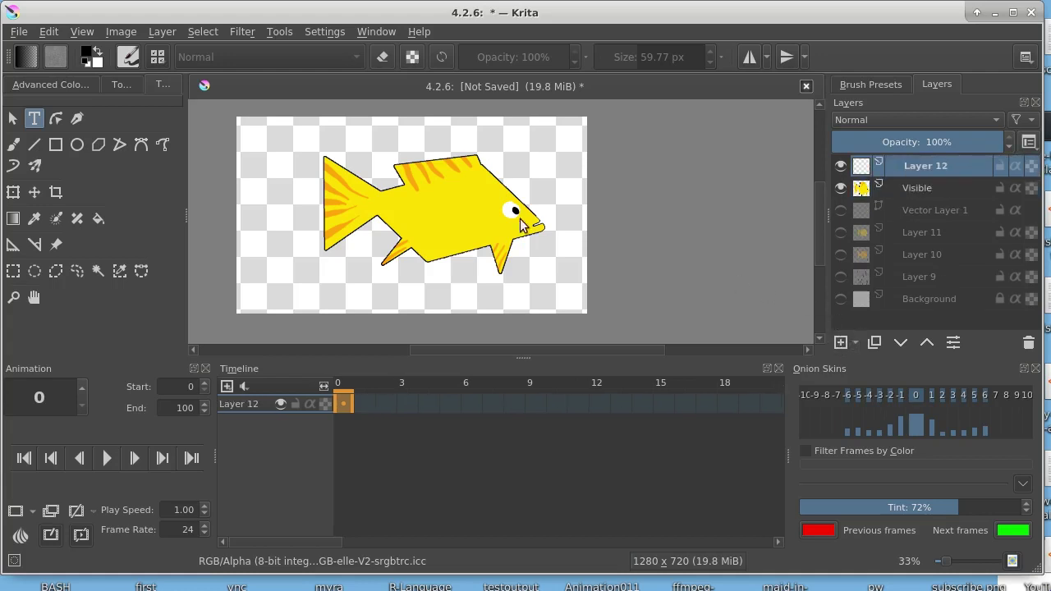
pyautogui.click(401, 204)
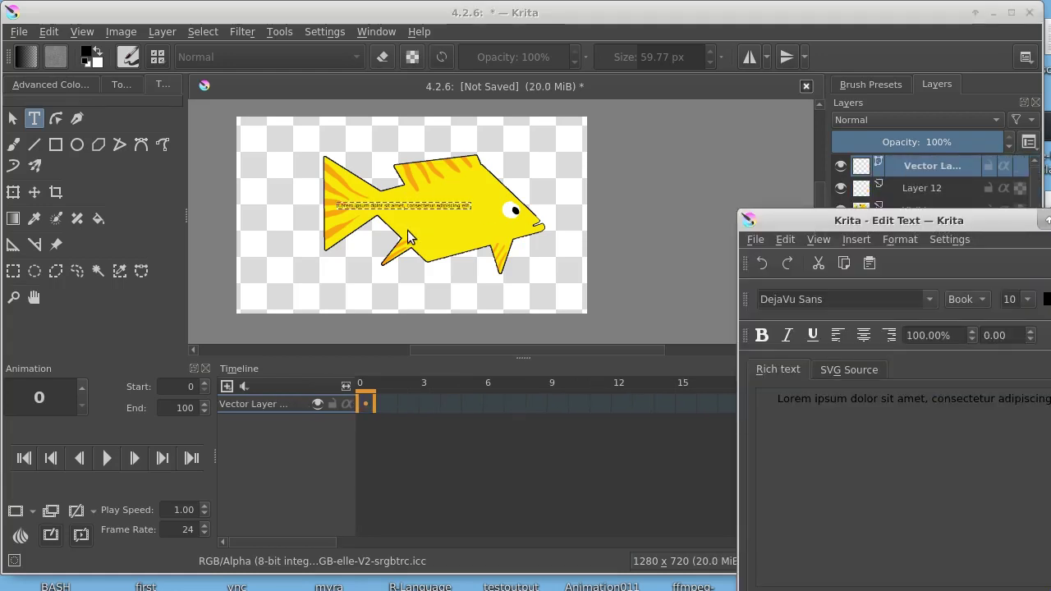
pyautogui.moveTo(776, 400); pyautogui.dragTo(1050, 400)
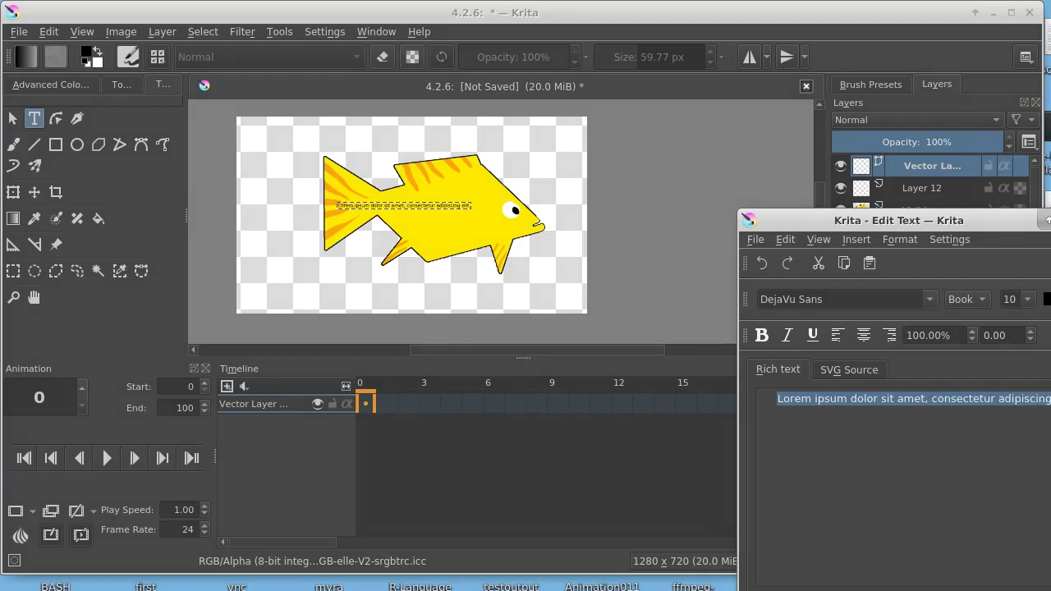
pyautogui.write('suSC')
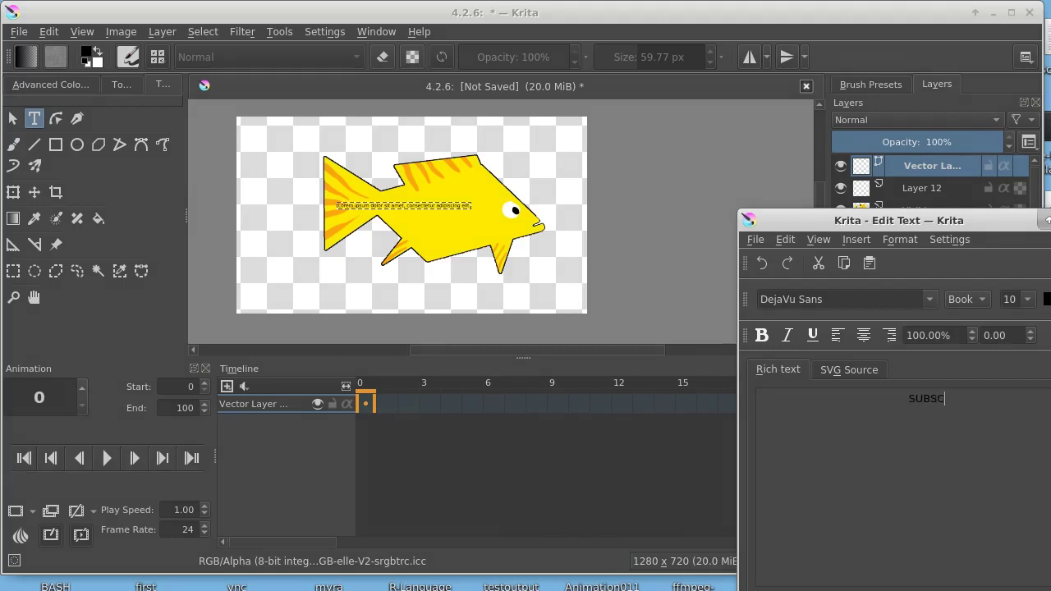
pyautogui.write('RIB')
pyautogui.write('E')
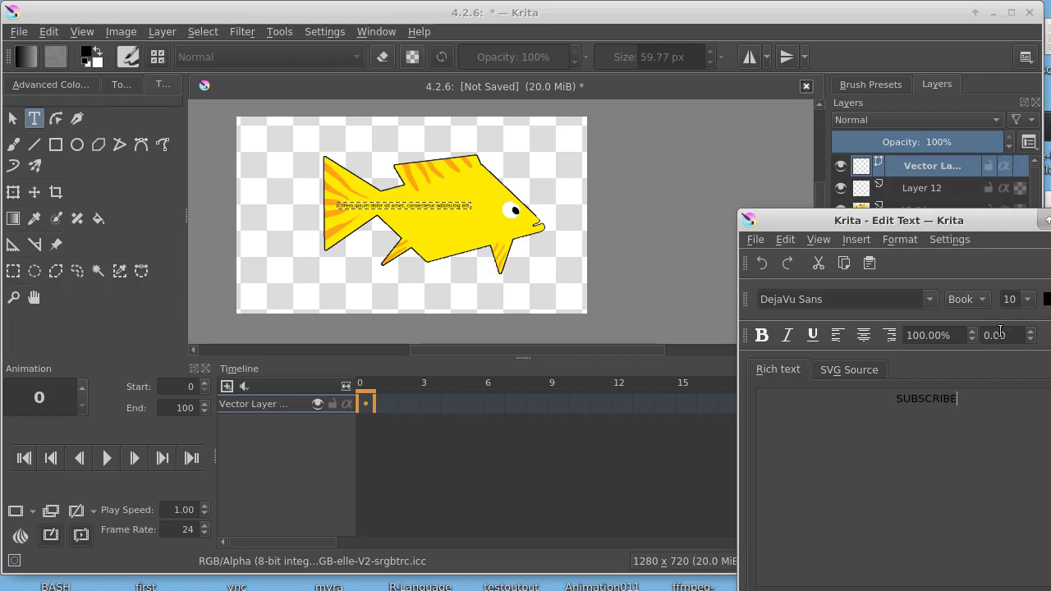
# Set the SUBSCRIBE text size to 48 and apply it to the canvas
pyautogui.click(1026, 298)
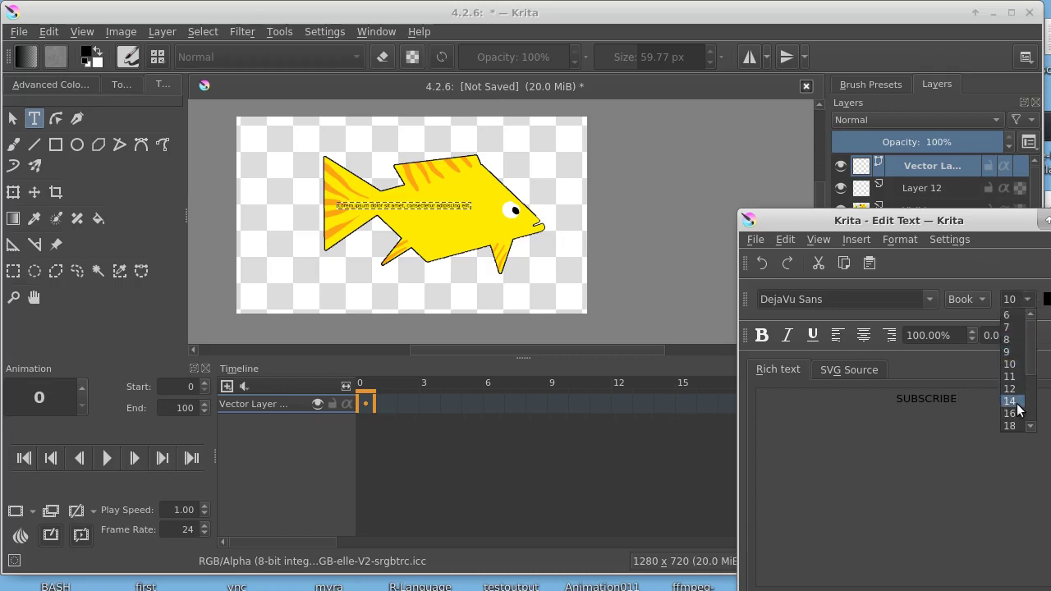
pyautogui.scroll(-2, 1016, 410)
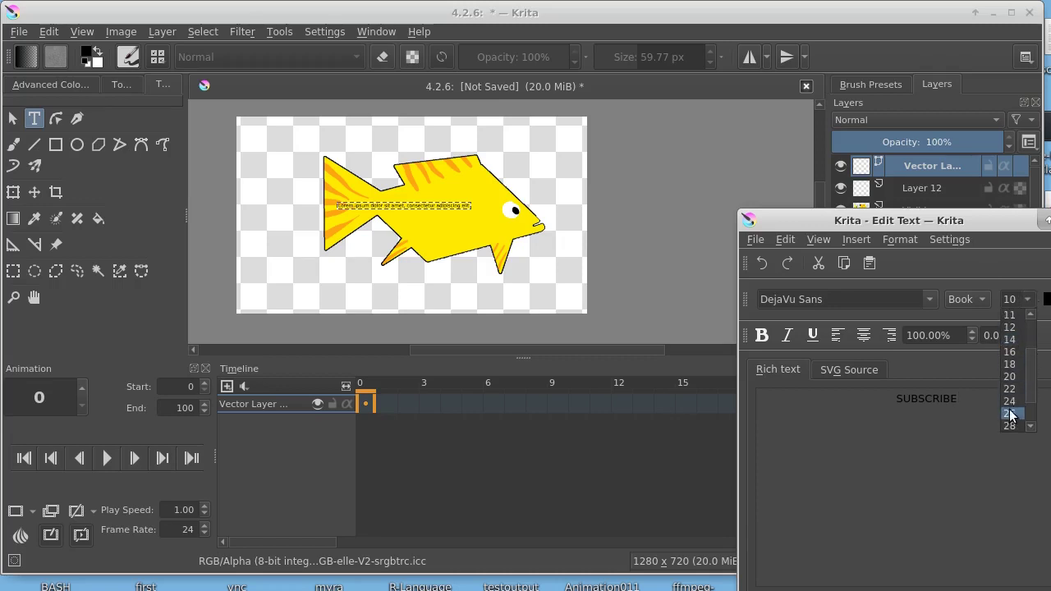
pyautogui.click(1010, 414)
pyautogui.hotkey('ctrl', 's')
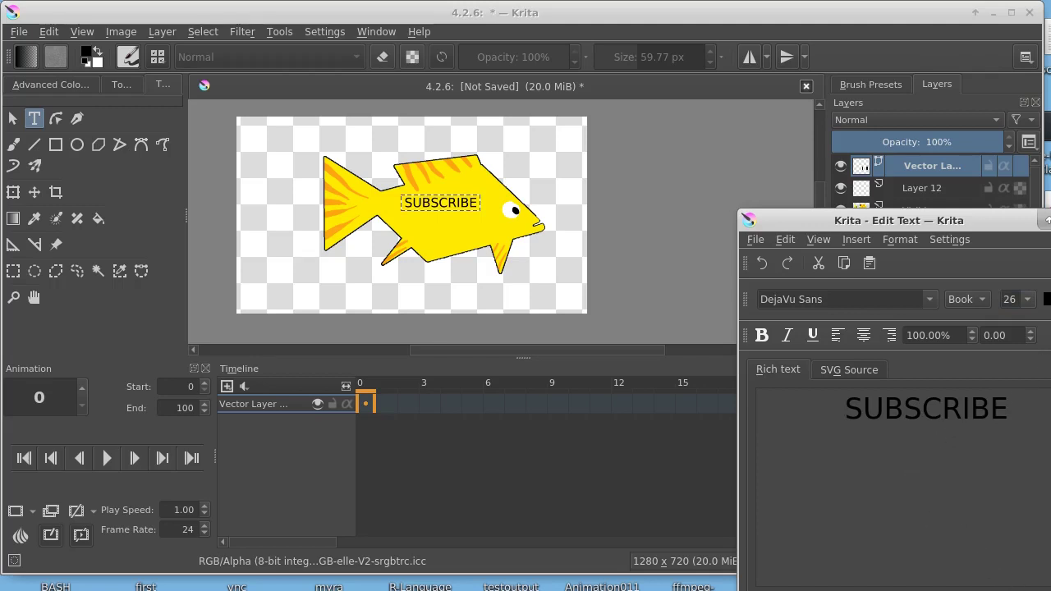
pyautogui.click(1029, 298)
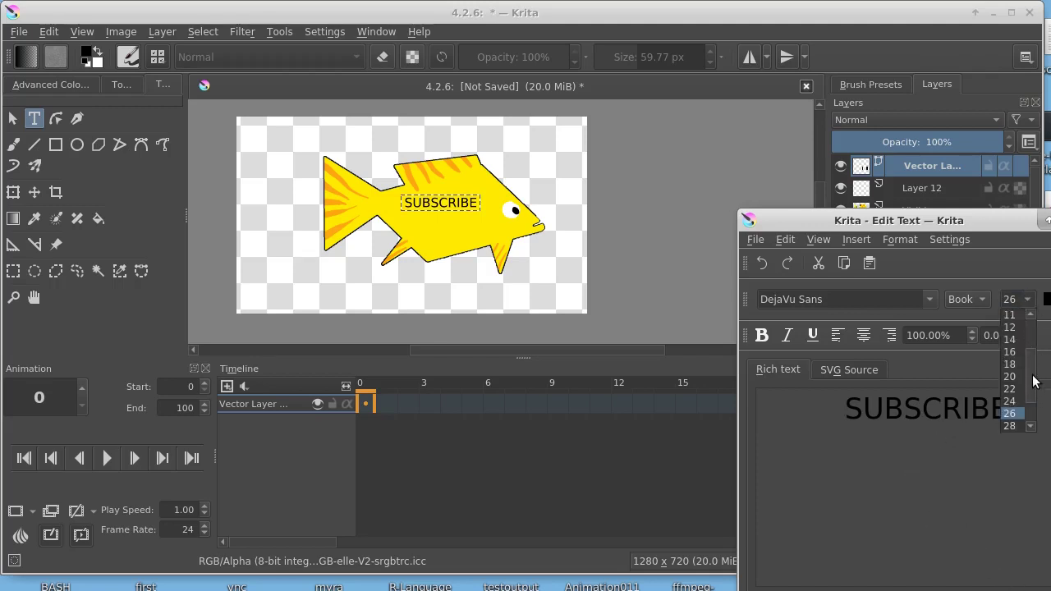
pyautogui.click(1012, 413)
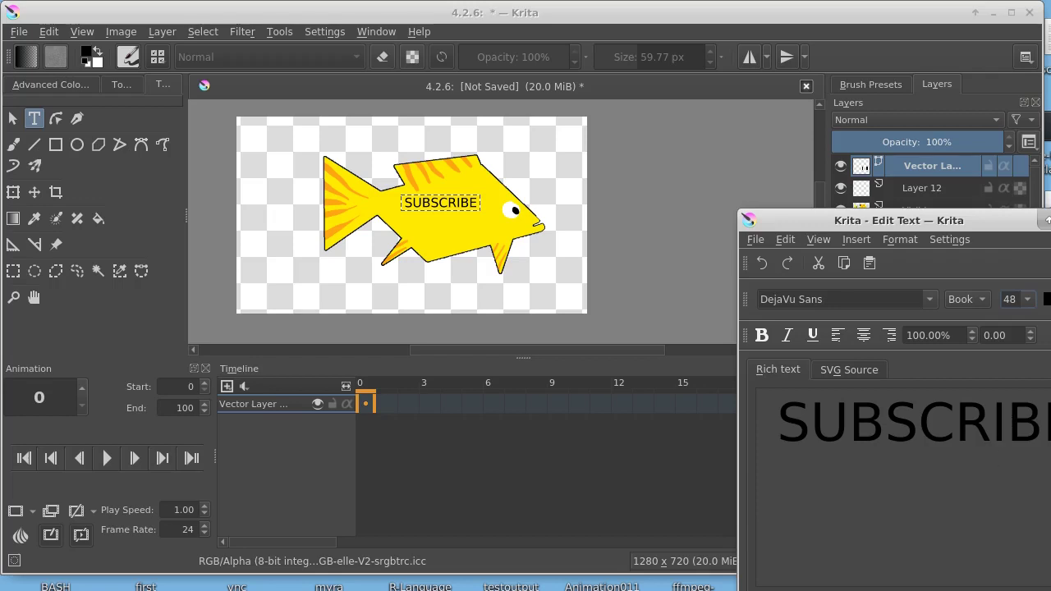
pyautogui.hotkey('ctrl', 's')
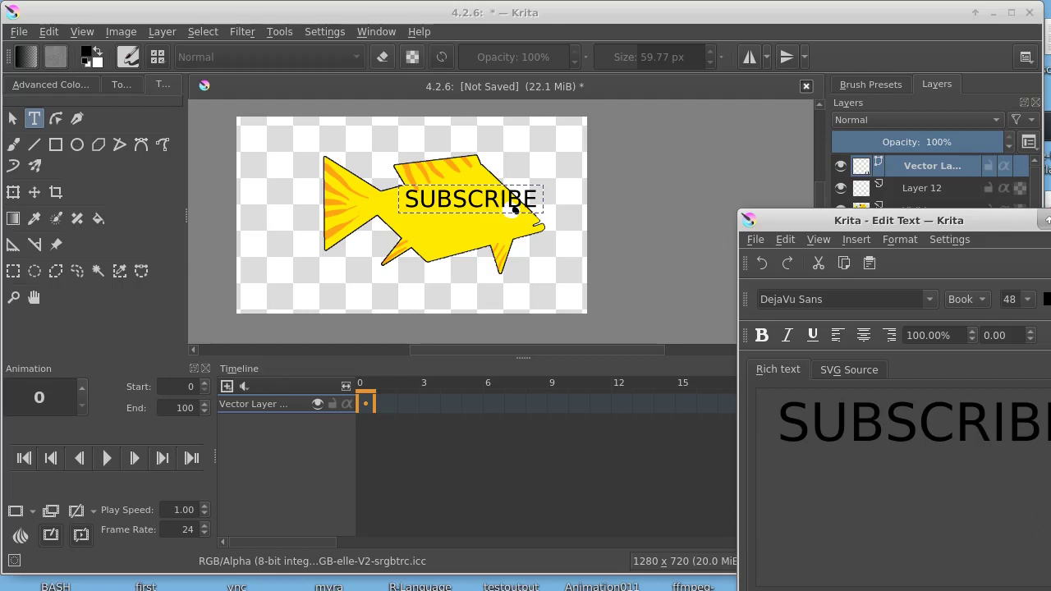
pyautogui.click(1045, 220)
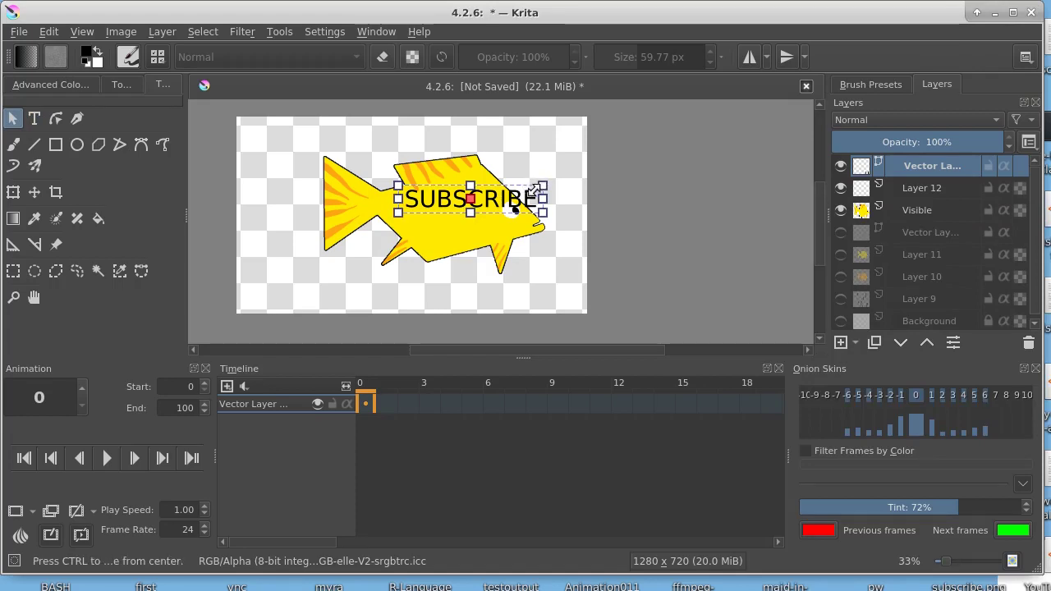
# Move SUBSCRIBE onto the fish's body, tilt it slightly, and narrow it so the eye shows
pyautogui.moveTo(457, 195); pyautogui.dragTo(419, 204)
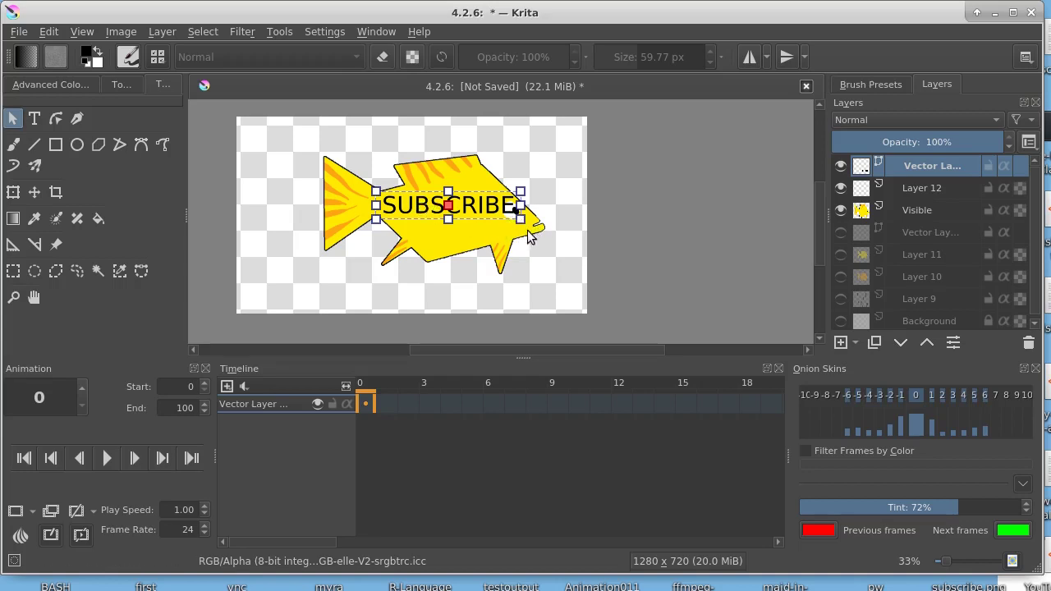
pyautogui.click(12, 192)
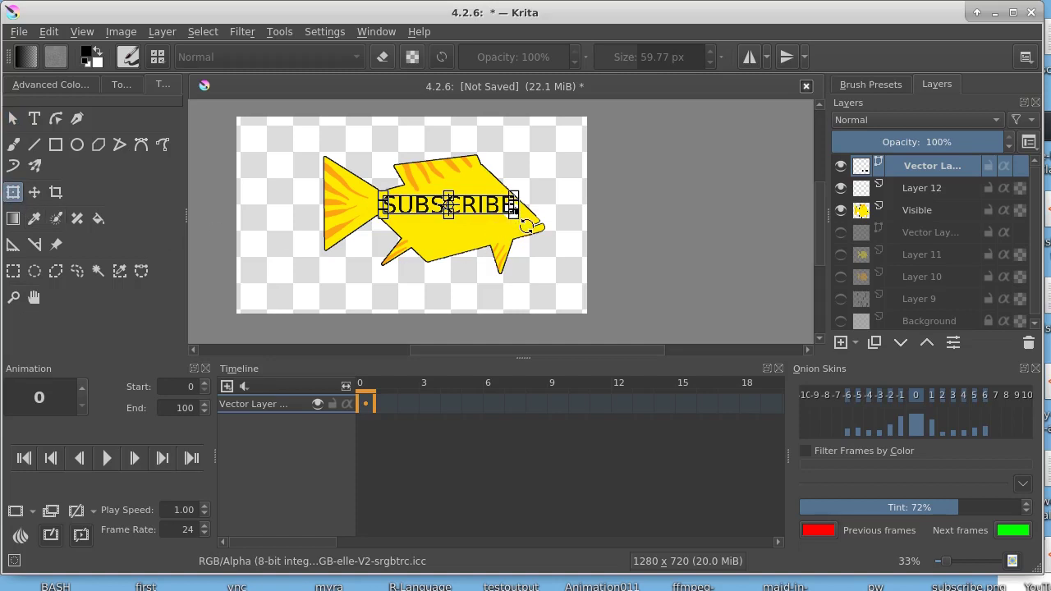
pyautogui.moveTo(529, 227); pyautogui.dragTo(525, 234)
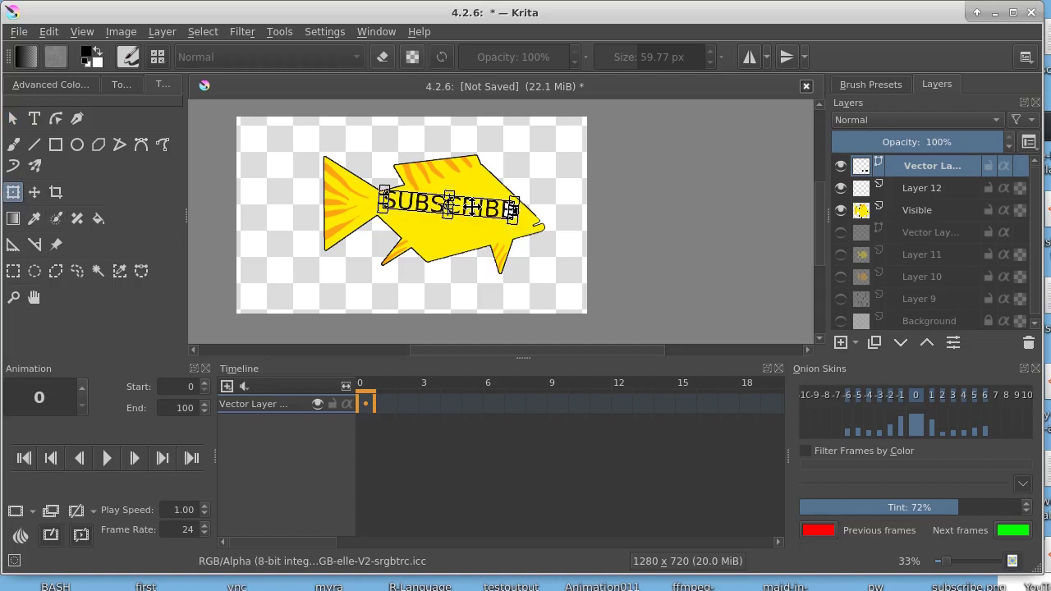
pyautogui.moveTo(476, 214); pyautogui.dragTo(476, 221)
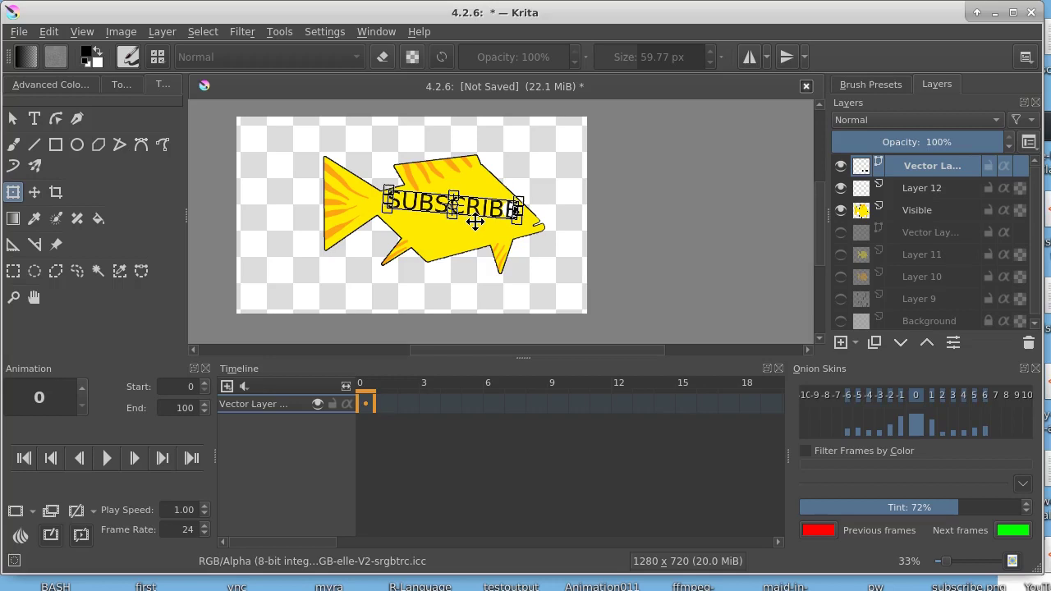
pyautogui.moveTo(475, 222); pyautogui.dragTo(448, 212)
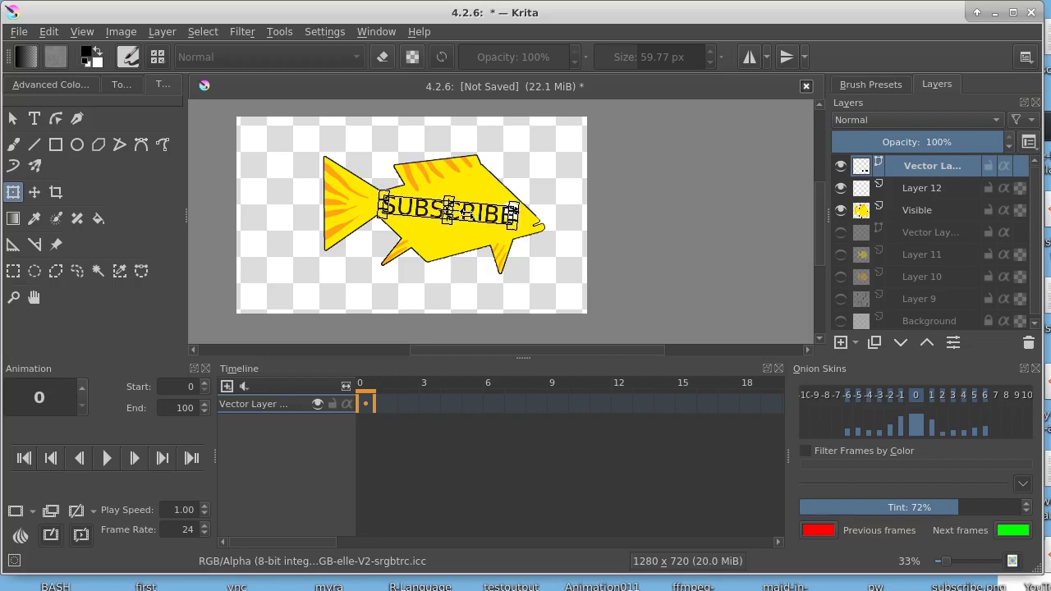
pyautogui.moveTo(514, 213)
pyautogui.mouseDown()
pyautogui.moveTo(442, 209)
pyautogui.moveTo(493, 213)
pyautogui.moveTo(483, 211)
pyautogui.mouseUp()
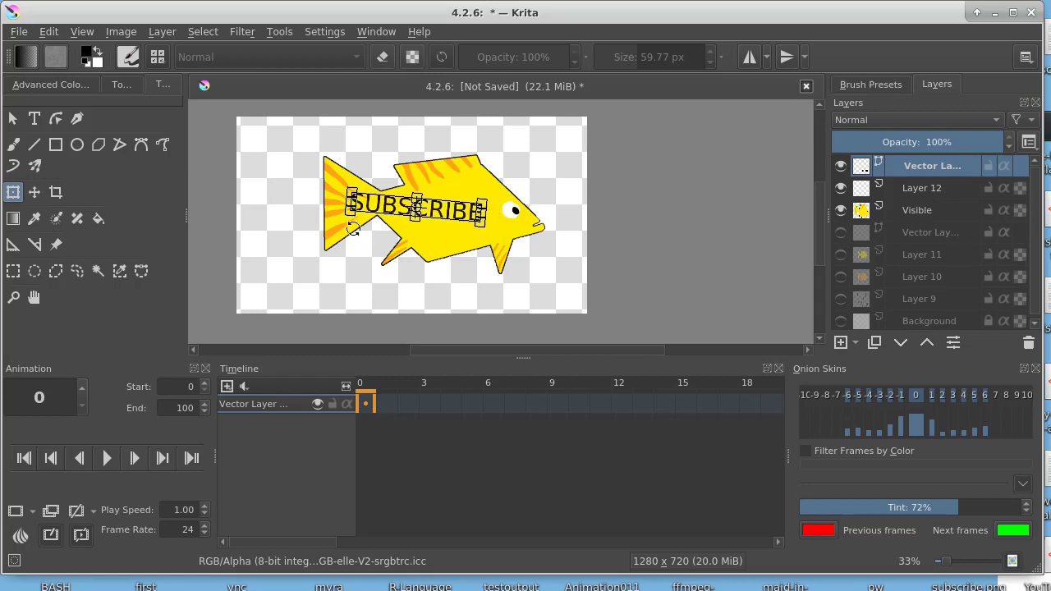
pyautogui.click(13, 146)
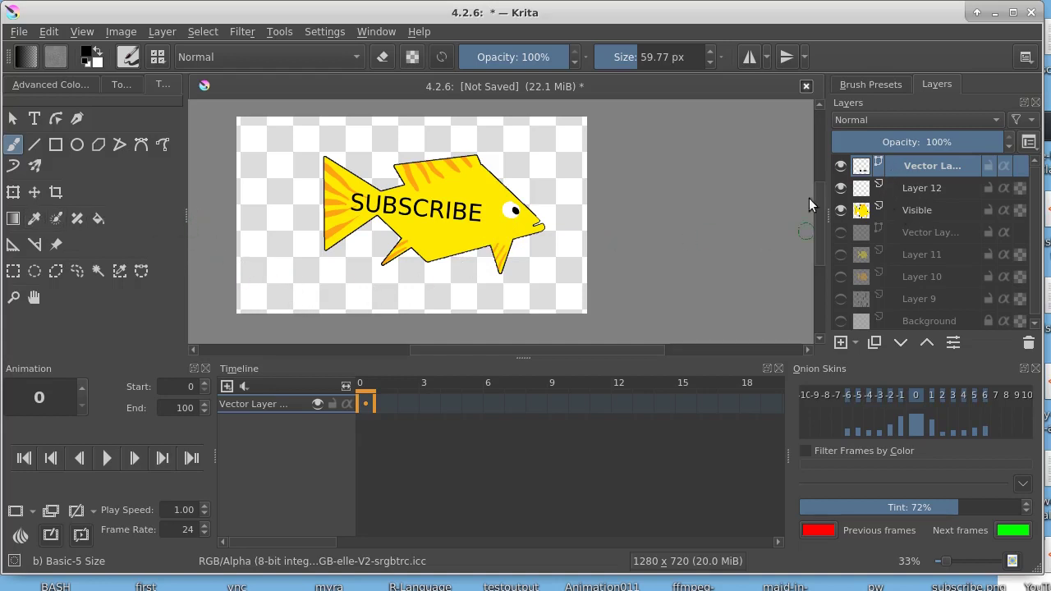
# Create a new layer from everything visible and hide the original text and fish layers
pyautogui.click(163, 31)
pyautogui.moveTo(179, 108)
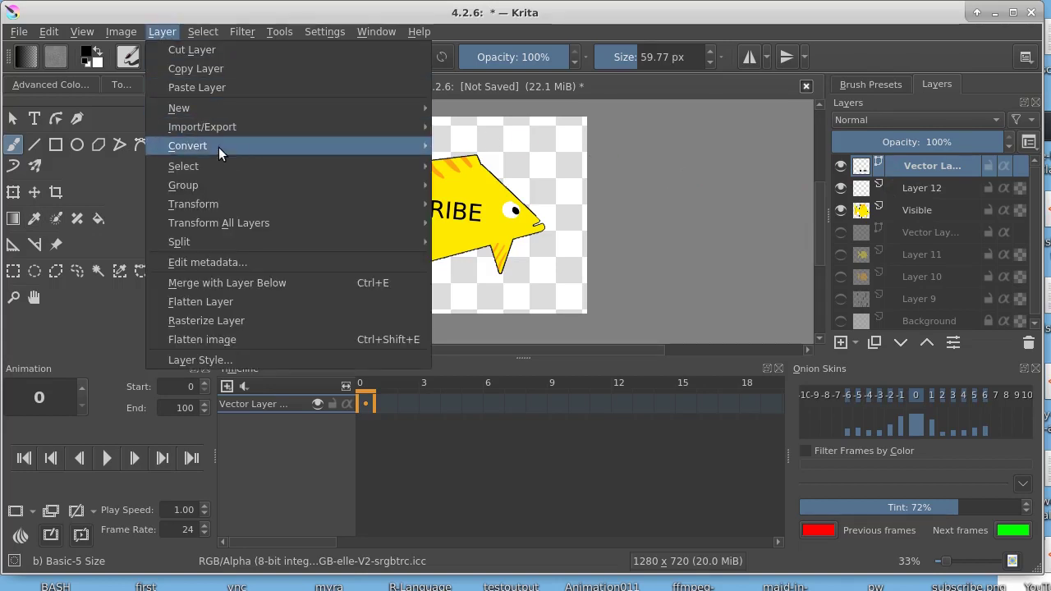
pyautogui.click(458, 125)
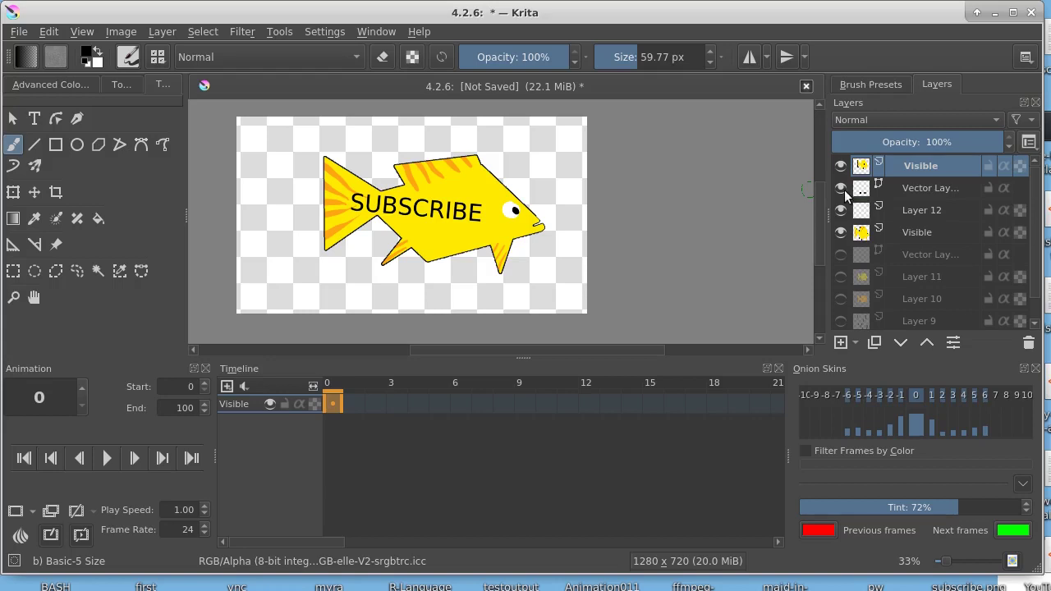
pyautogui.moveTo(844, 190); pyautogui.dragTo(838, 230)
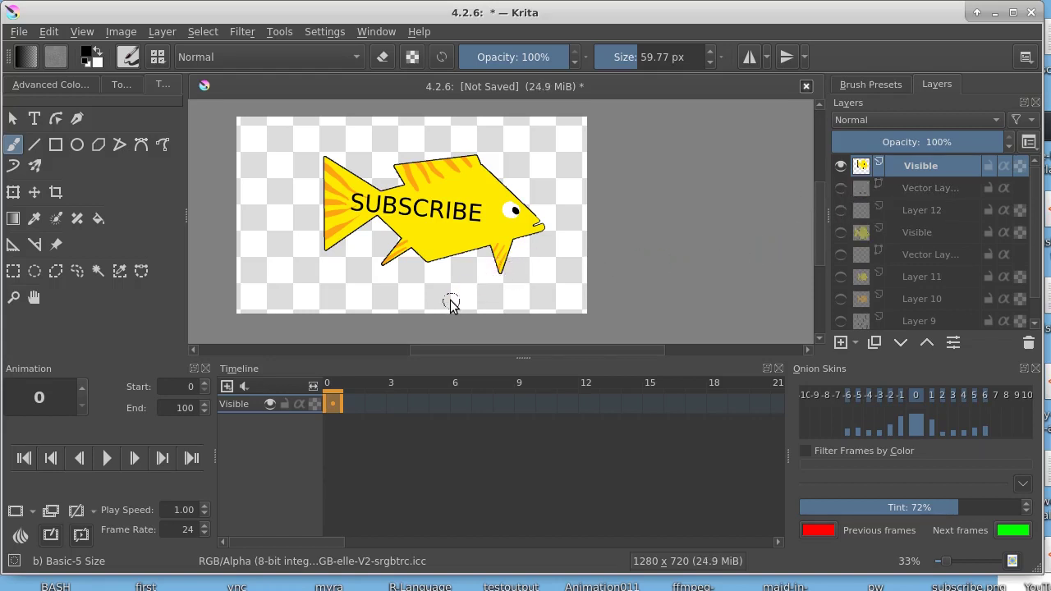
# Scale the fish down, rotate it about 10° counter-clockwise, and move it to the lower-left
pyautogui.click(13, 191)
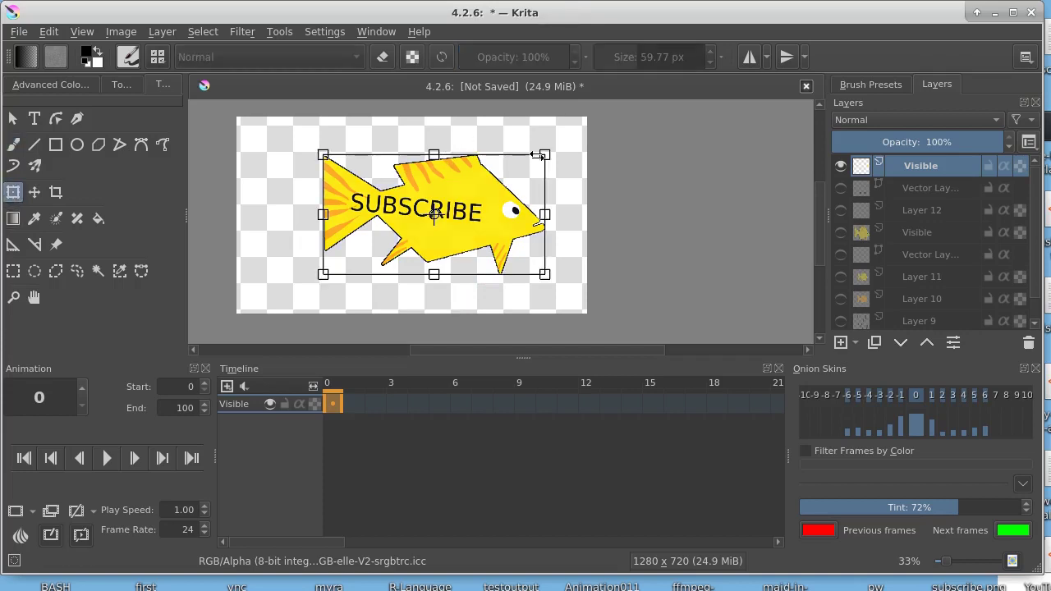
pyautogui.moveTo(543, 153); pyautogui.dragTo(444, 194)
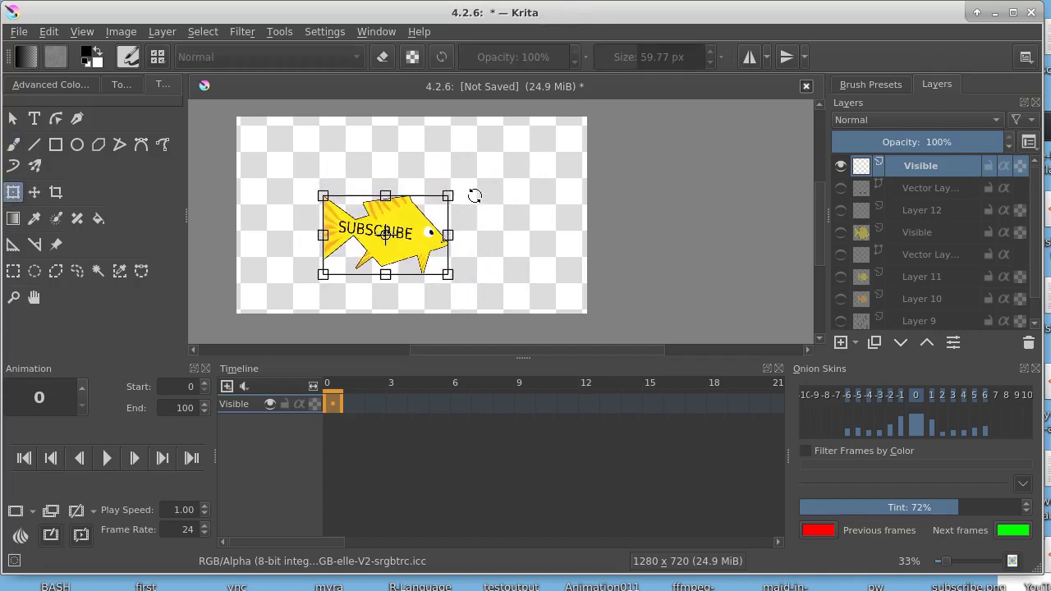
pyautogui.moveTo(473, 192); pyautogui.dragTo(462, 179)
pyautogui.moveTo(410, 212)
pyautogui.mouseDown()
pyautogui.moveTo(196, 277)
pyautogui.moveTo(208, 268)
pyautogui.mouseUp()
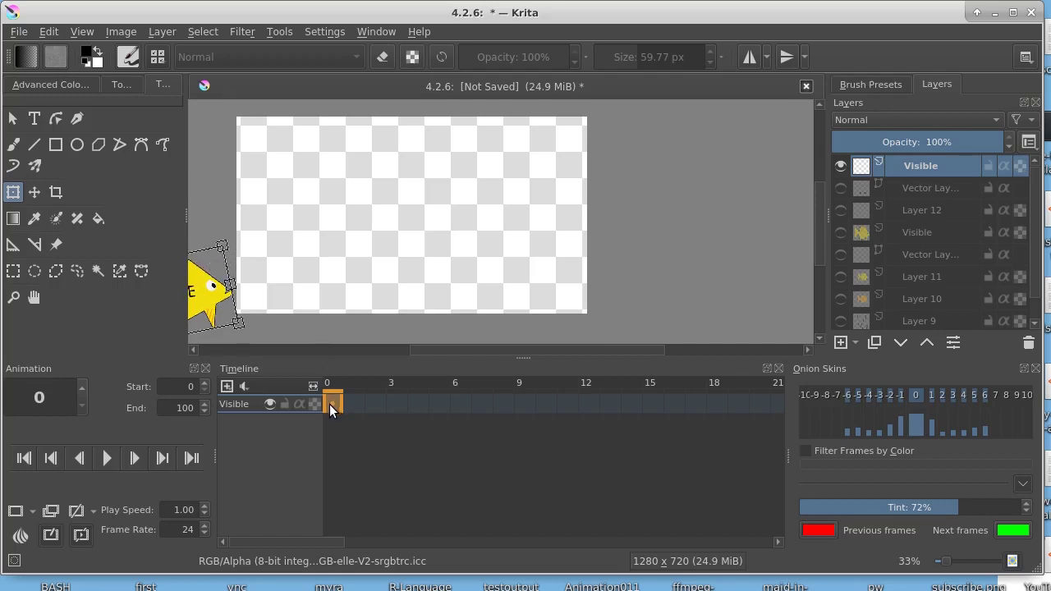
# Apply the fish transform and move its keyframe to frame 1 at the canvas's left edge
pyautogui.click(49, 513)
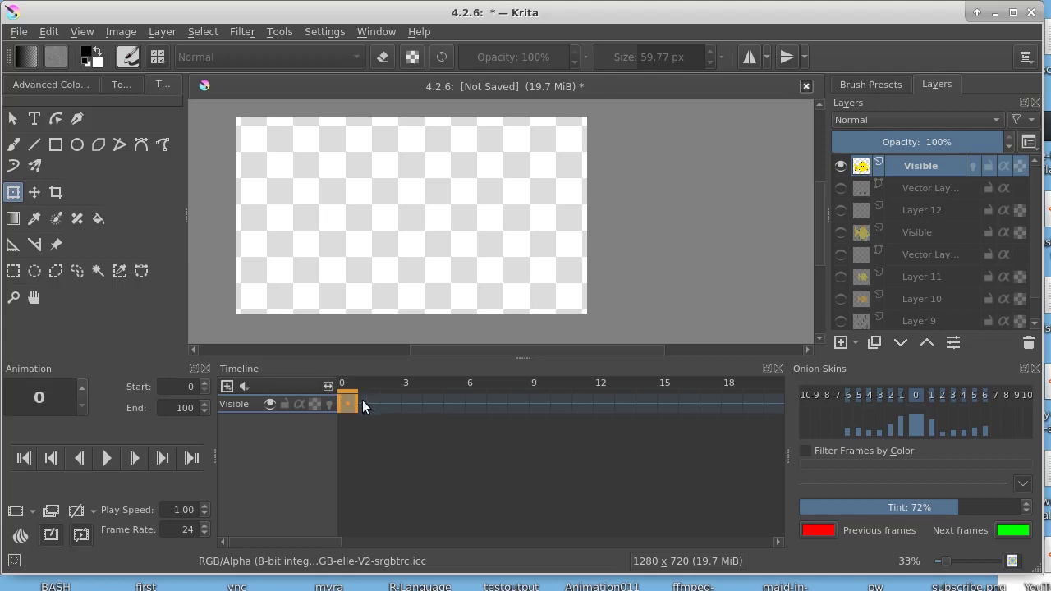
pyautogui.moveTo(347, 403); pyautogui.dragTo(368, 404)
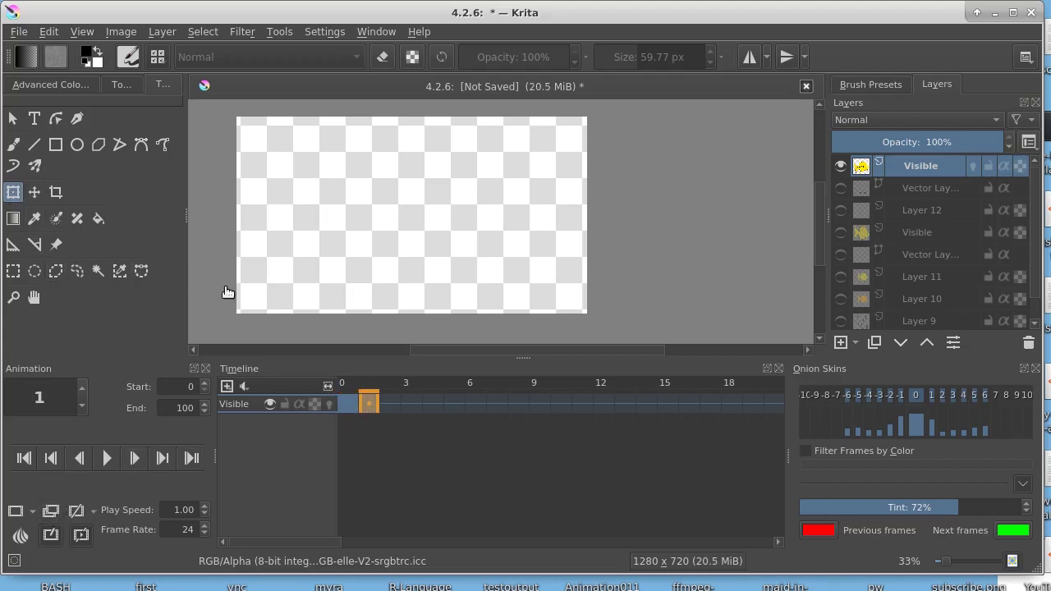
pyautogui.moveTo(228, 292); pyautogui.dragTo(221, 297)
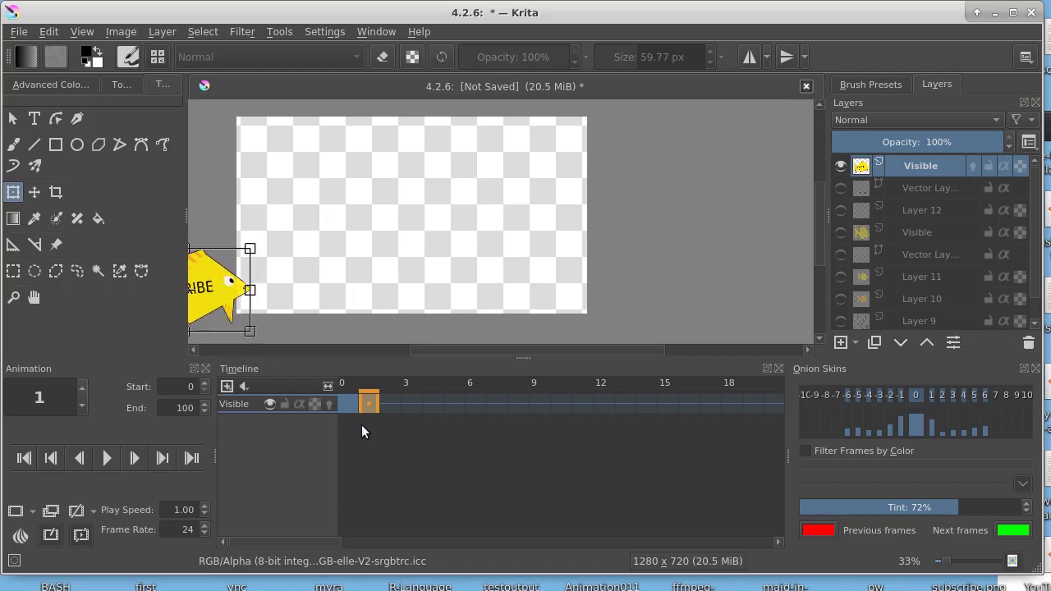
# On frame 2, nudge the fish slightly right and up, then turn on onion skinning
pyautogui.click(388, 403)
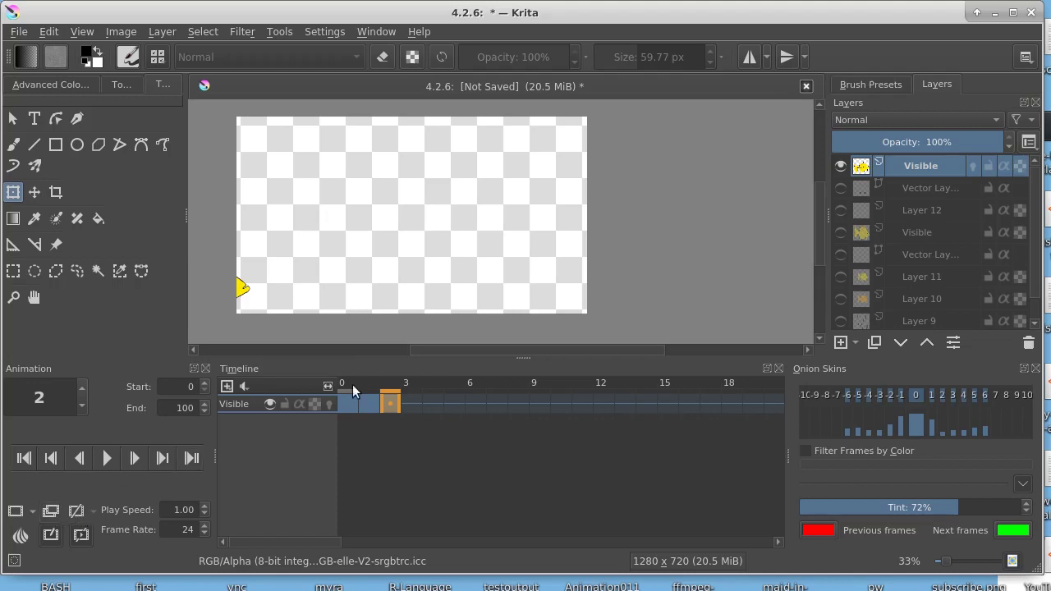
pyautogui.click(245, 292)
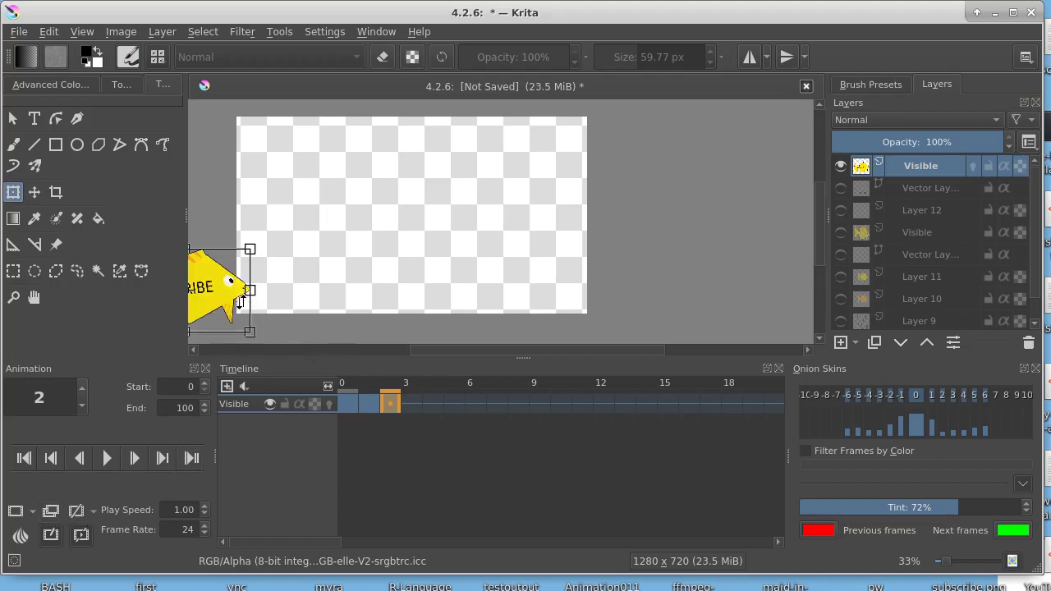
pyautogui.moveTo(210, 299); pyautogui.dragTo(228, 301)
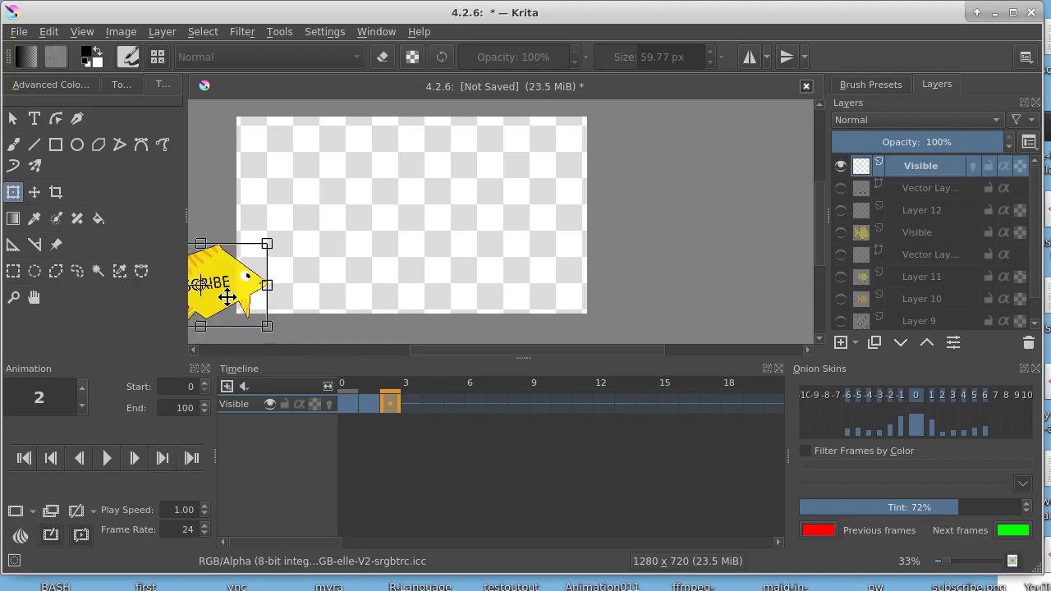
pyautogui.click(329, 404)
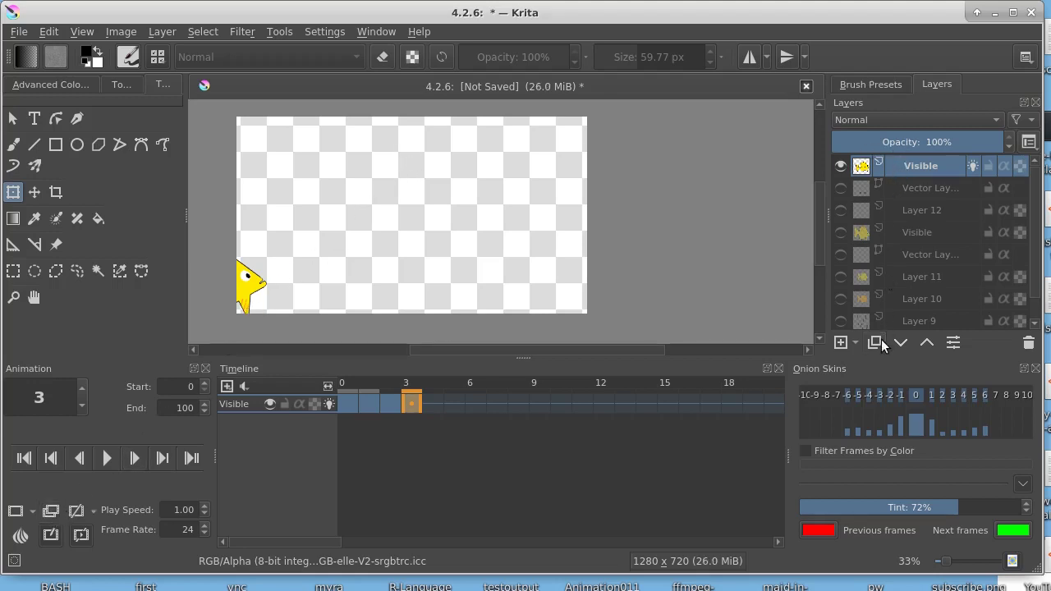
# On a new layer, paint a wavy black guide curve from the fish to the right edge
pyautogui.click(838, 342)
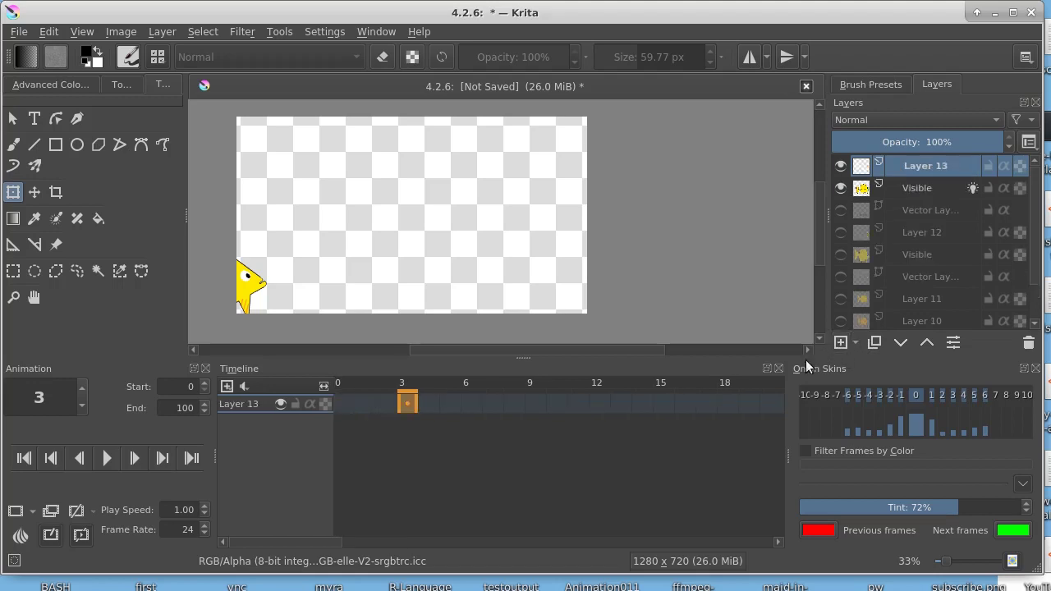
pyautogui.click(14, 144)
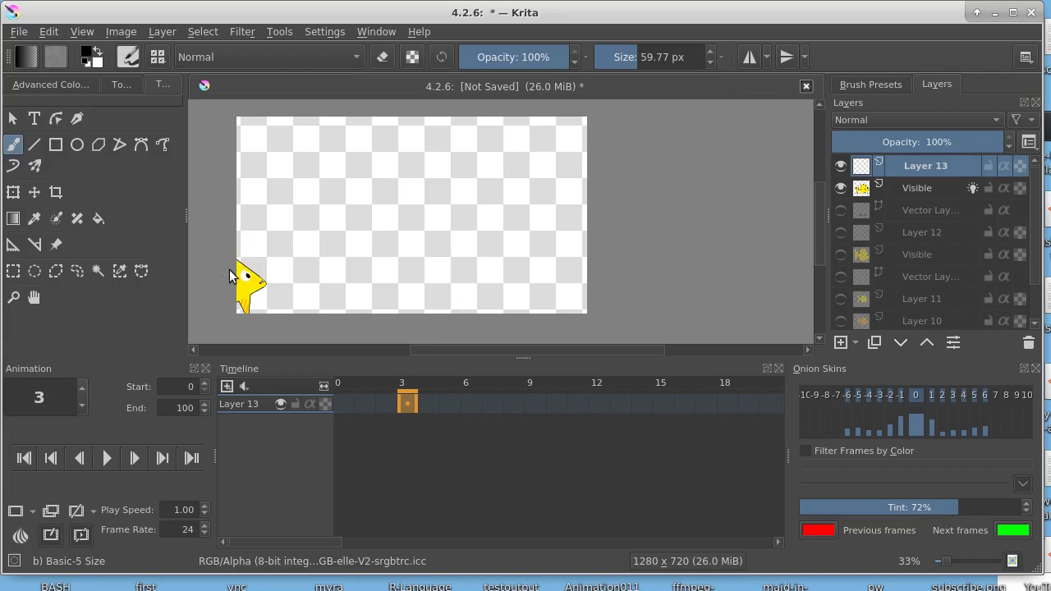
pyautogui.moveTo(237, 261); pyautogui.dragTo(341, 189)
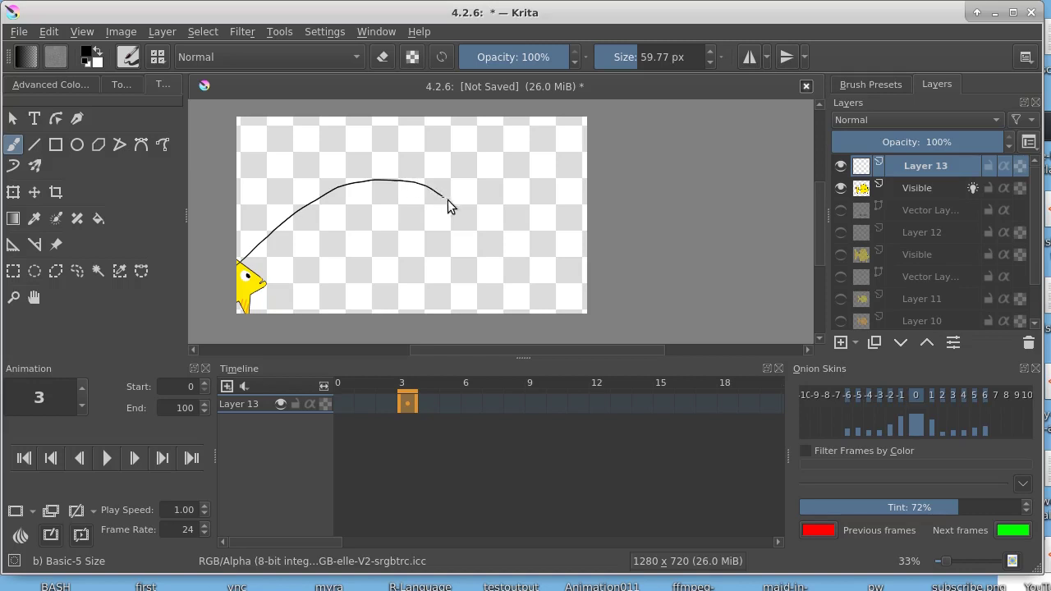
pyautogui.moveTo(448, 205)
pyautogui.mouseDown()
pyautogui.moveTo(575, 192)
pyautogui.moveTo(629, 174)
pyautogui.mouseUp()
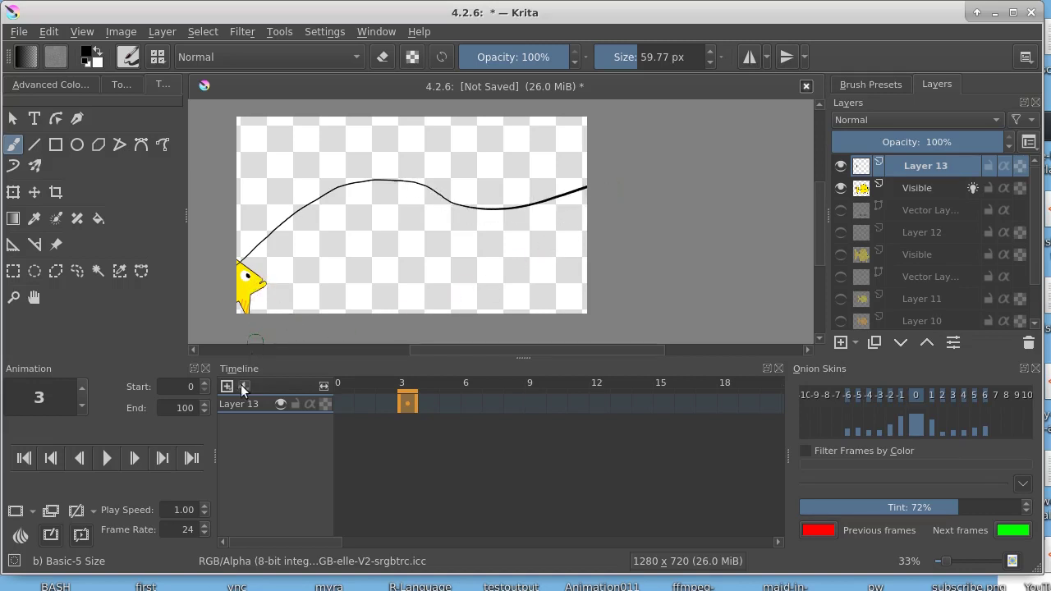
# Move Layer 13's keyframe from frame 3 to frame 1 and select the Visible fish layer
pyautogui.moveTo(406, 402); pyautogui.dragTo(364, 403)
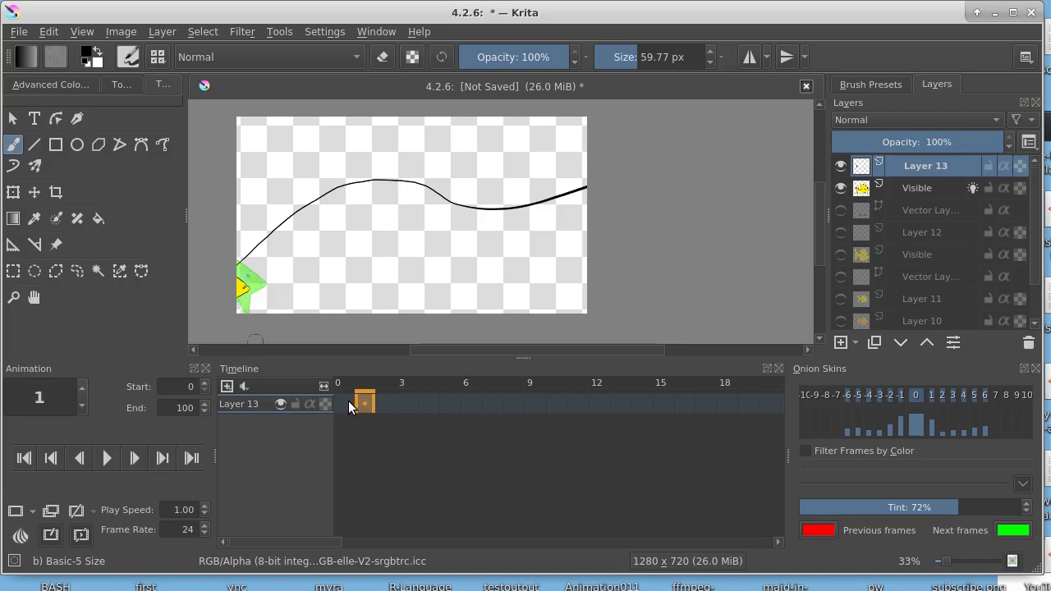
pyautogui.click(14, 194)
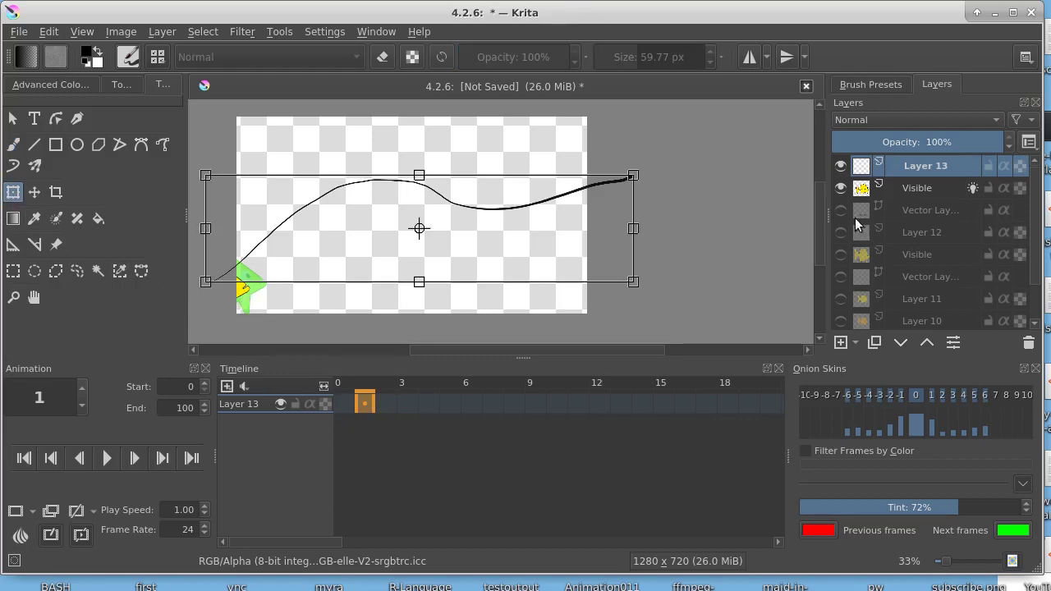
pyautogui.click(896, 190)
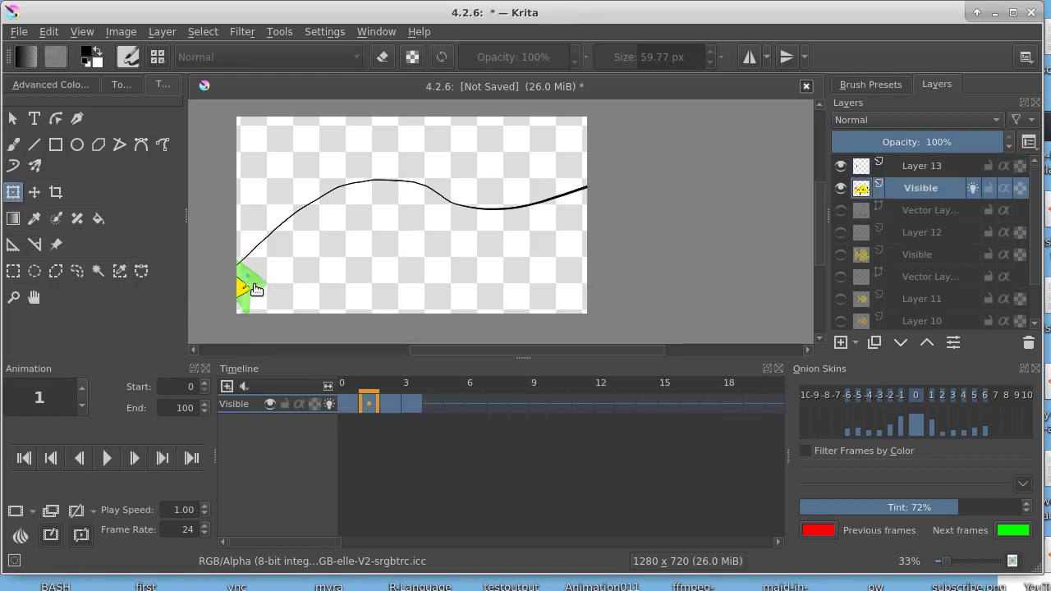
# Nudge the fish up on frame 1, then on frame 2 move it up and tilt it counter-clockwise
pyautogui.click(240, 284)
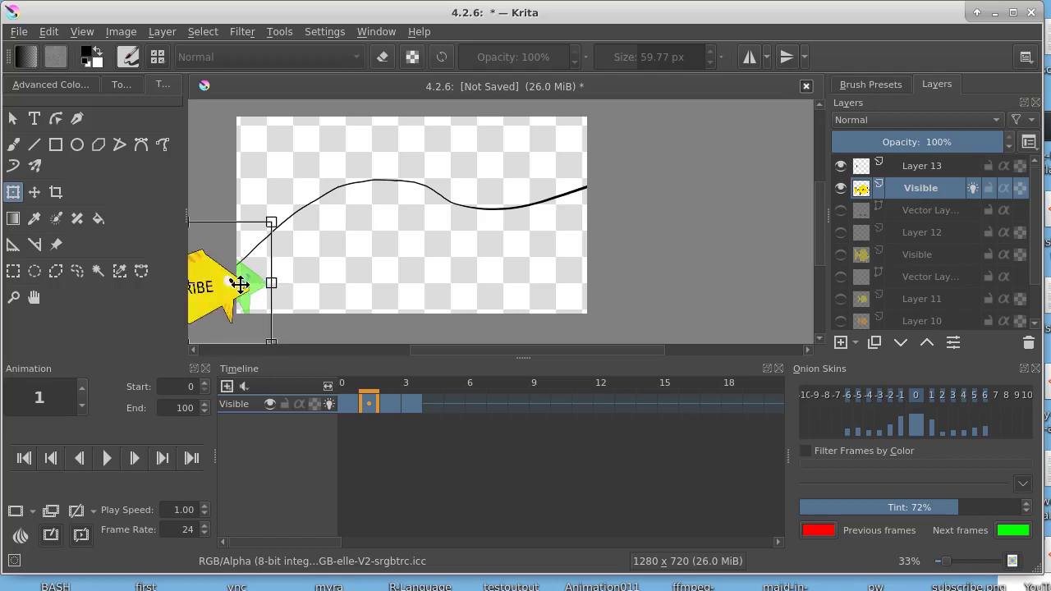
pyautogui.moveTo(223, 293); pyautogui.dragTo(213, 271)
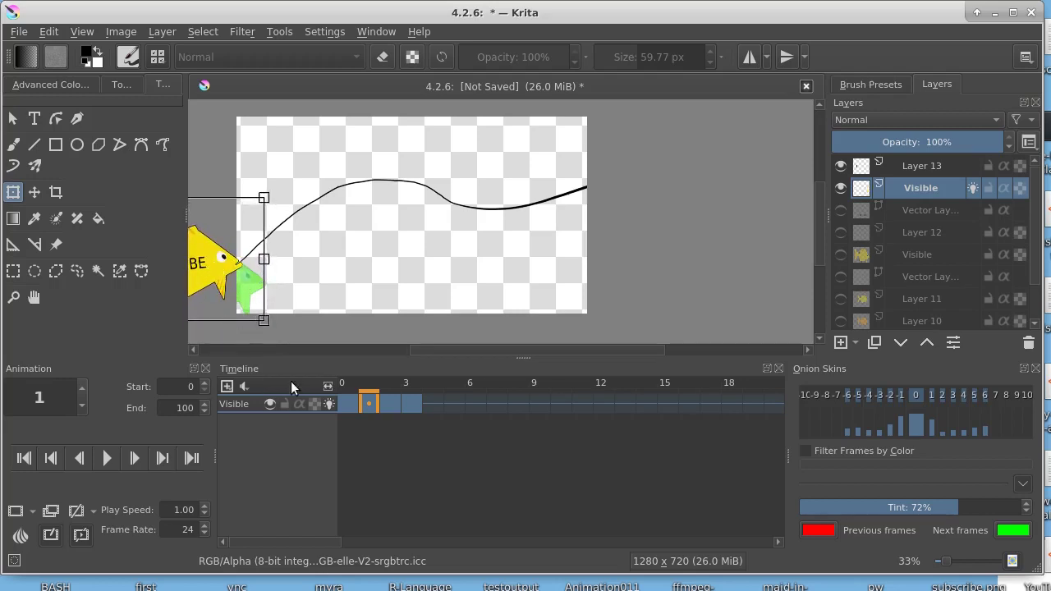
pyautogui.click(351, 402)
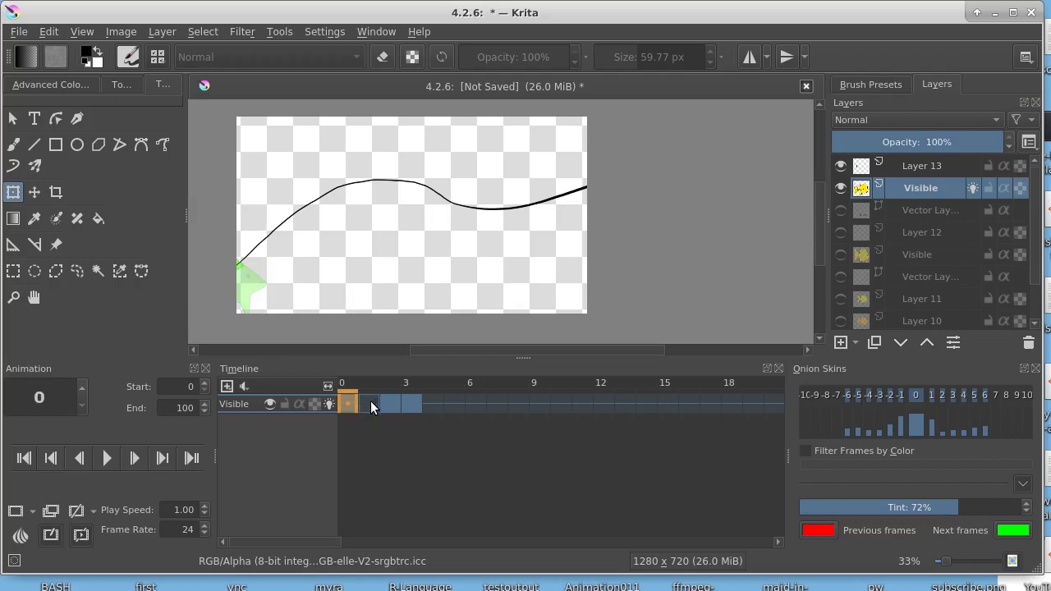
pyautogui.click(368, 404)
pyautogui.click(390, 404)
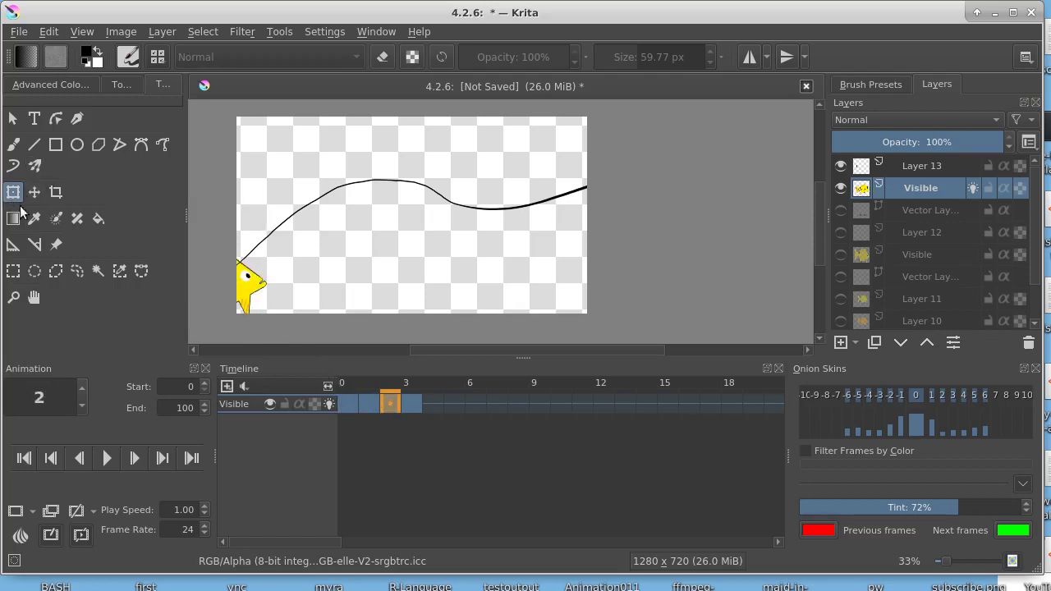
pyautogui.click(232, 283)
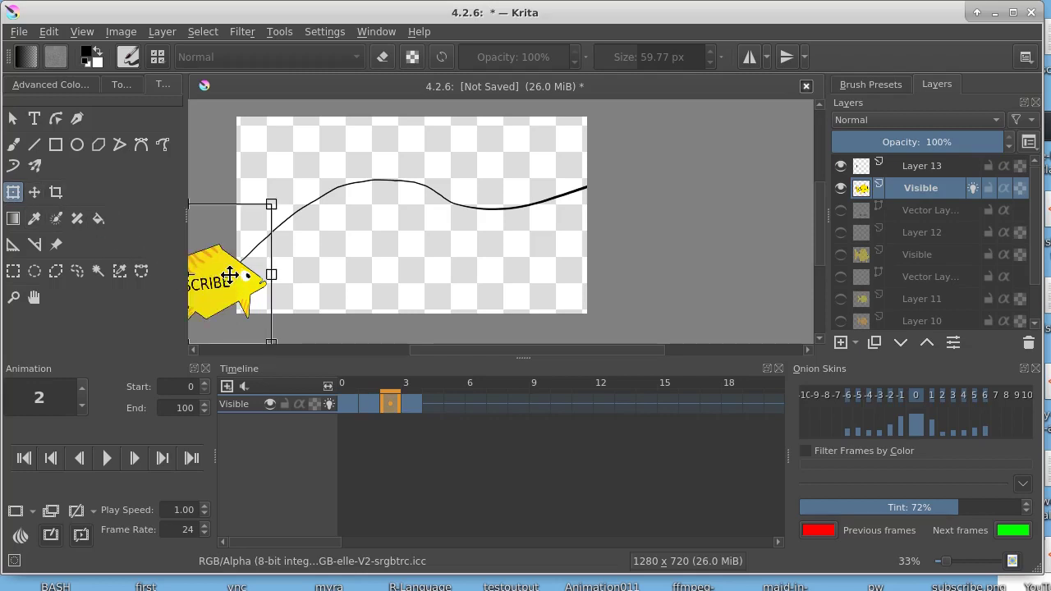
pyautogui.moveTo(229, 268); pyautogui.dragTo(217, 245)
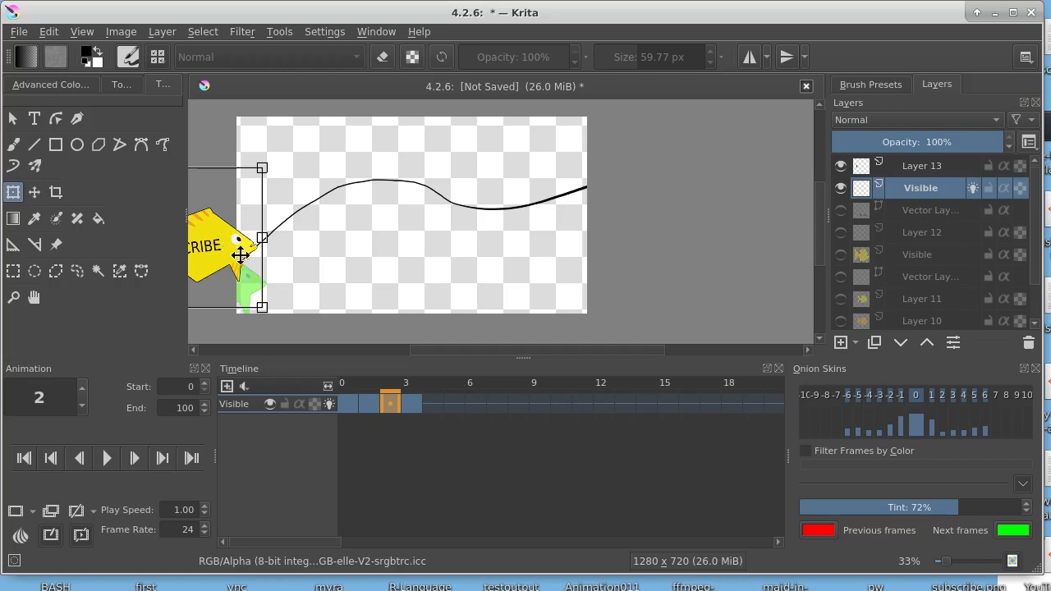
pyautogui.moveTo(287, 289)
pyautogui.mouseDown()
pyautogui.moveTo(287, 263)
pyautogui.moveTo(235, 241)
pyautogui.moveTo(220, 257)
pyautogui.moveTo(229, 264)
pyautogui.mouseUp()
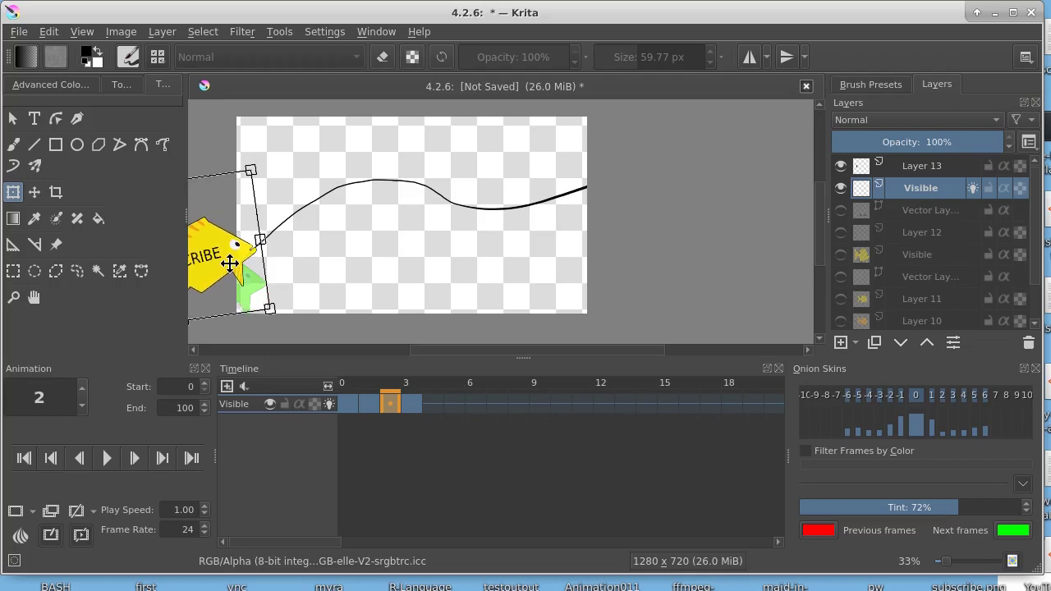
# On frame 3, move the fish up about 20 px and apply the transform
pyautogui.click(370, 402)
pyautogui.click(388, 403)
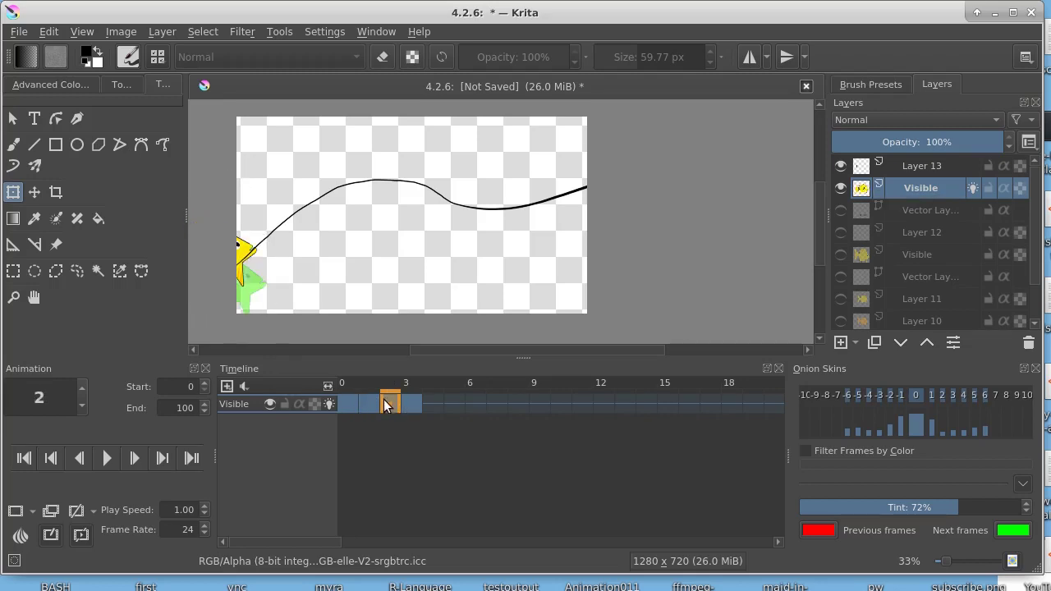
pyautogui.click(407, 404)
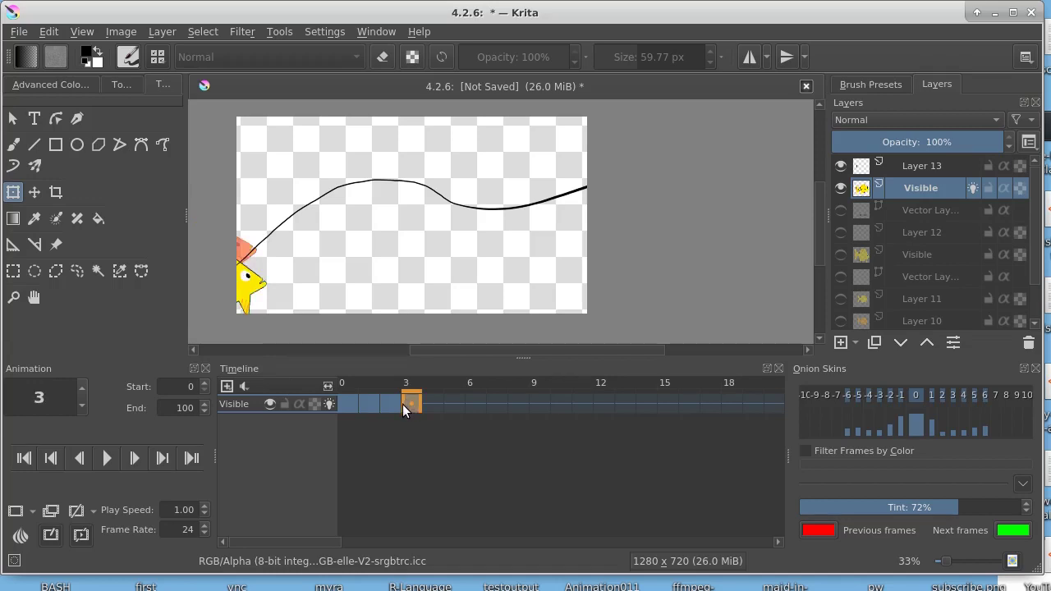
pyautogui.click(14, 191)
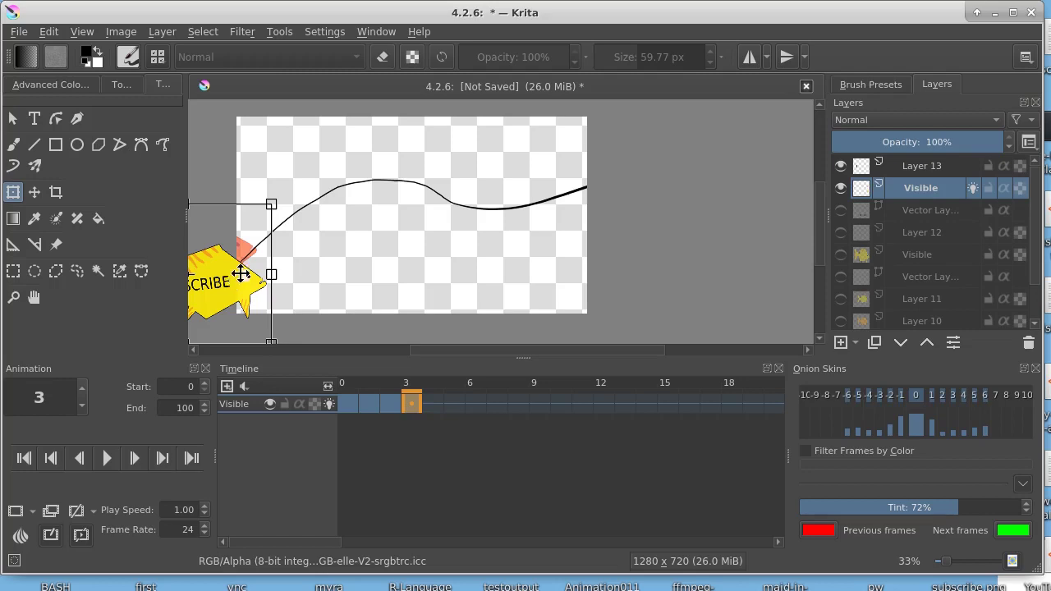
pyautogui.moveTo(236, 279)
pyautogui.mouseDown()
pyautogui.moveTo(244, 236)
pyautogui.moveTo(230, 245)
pyautogui.mouseUp()
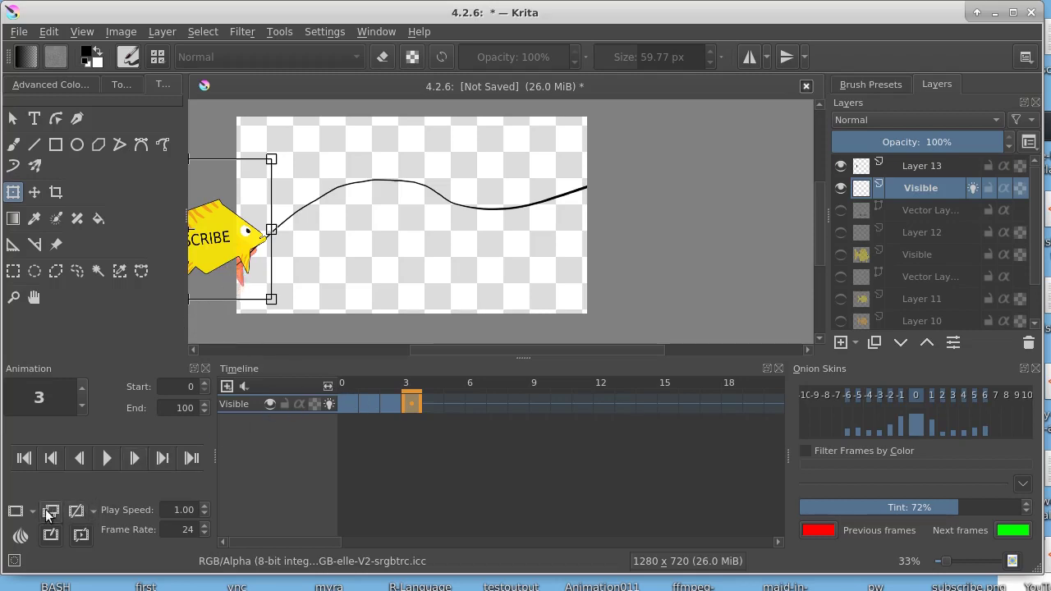
pyautogui.press('Return')
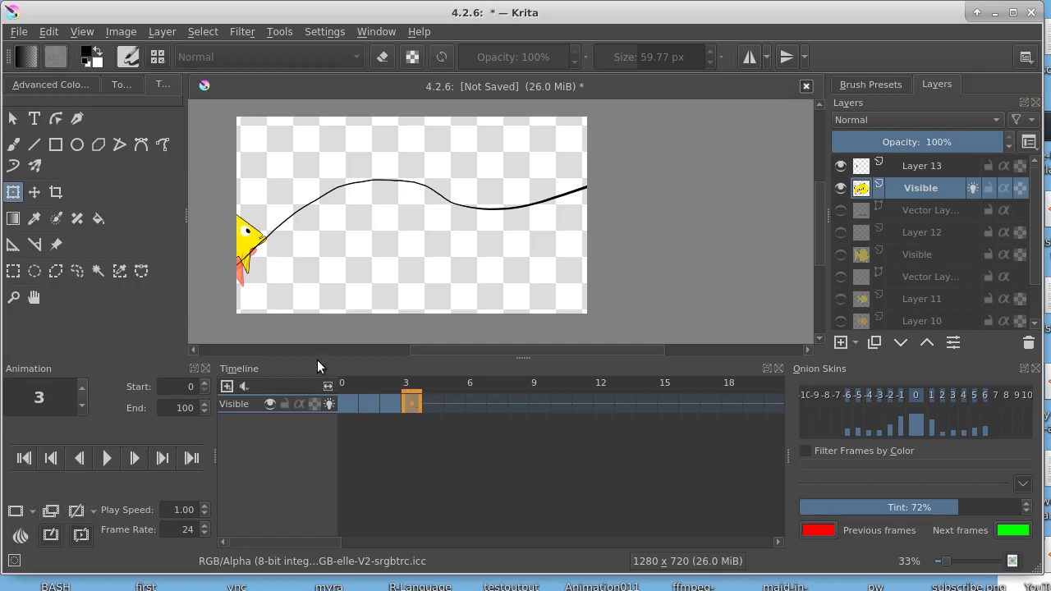
pyautogui.click(13, 192)
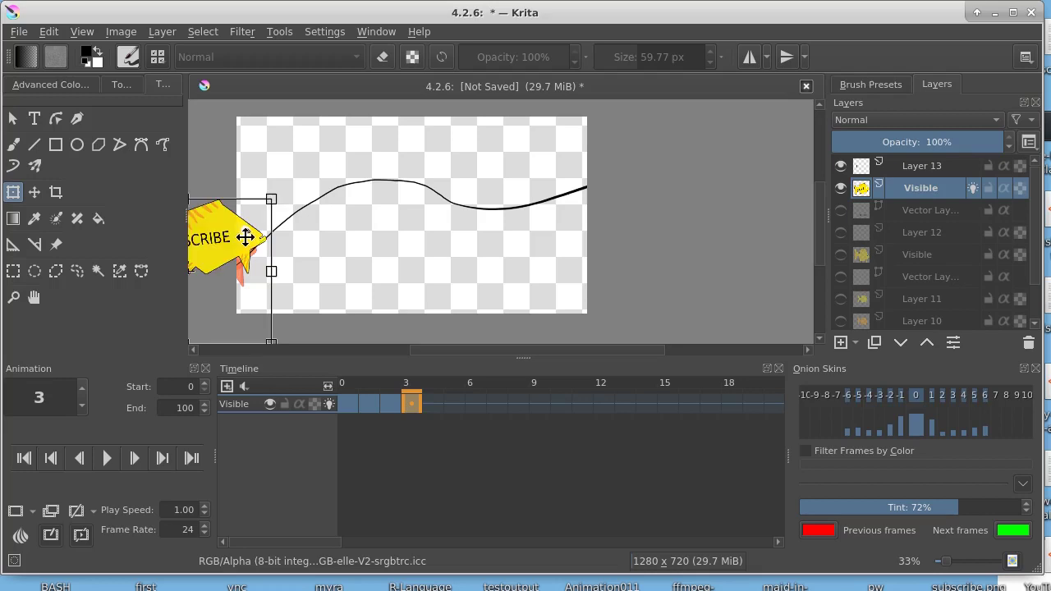
# Move the fish onto the curve and shift its frame-3 keyframe to frame 18
pyautogui.moveTo(223, 242); pyautogui.dragTo(376, 186)
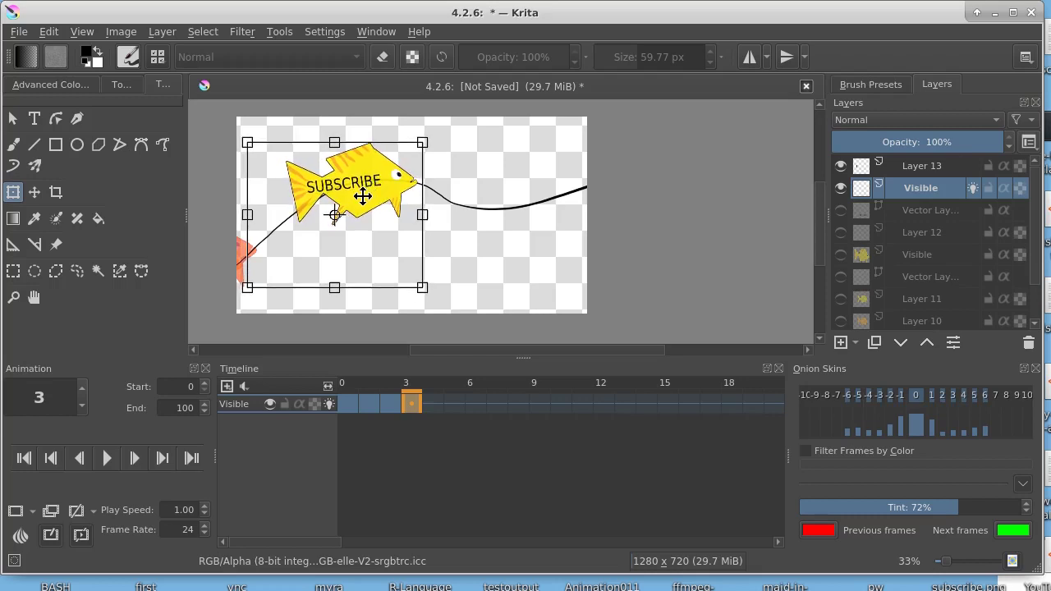
pyautogui.click(411, 401)
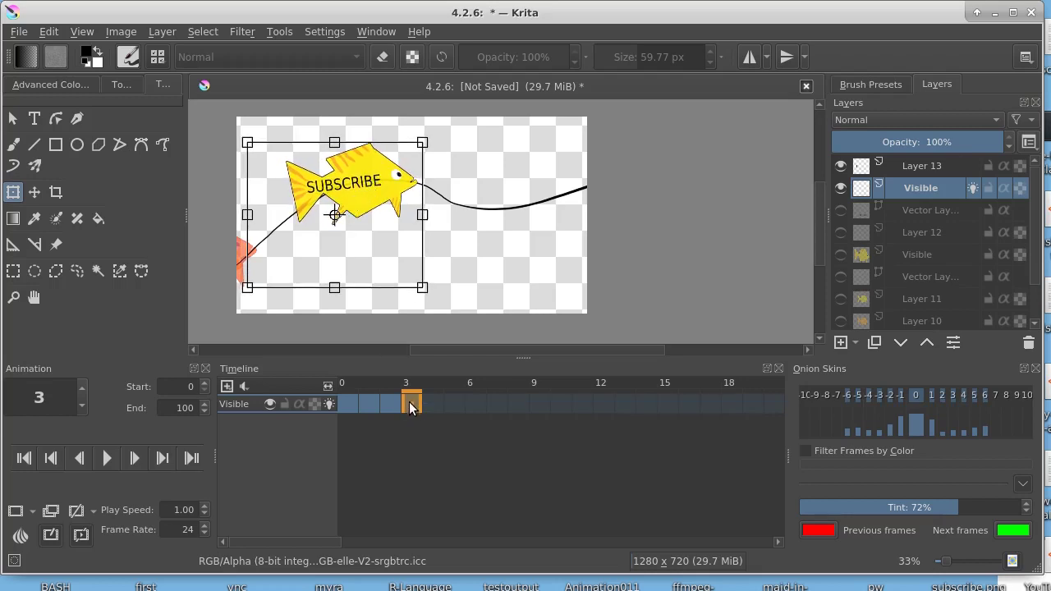
pyautogui.moveTo(424, 408); pyautogui.dragTo(694, 405)
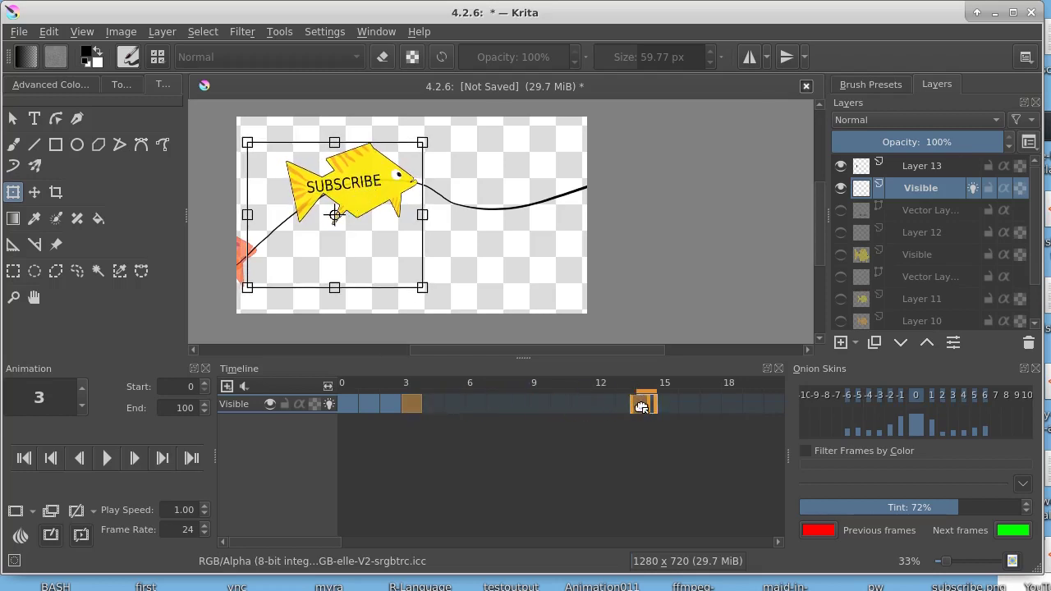
pyautogui.moveTo(694, 406); pyautogui.dragTo(726, 406)
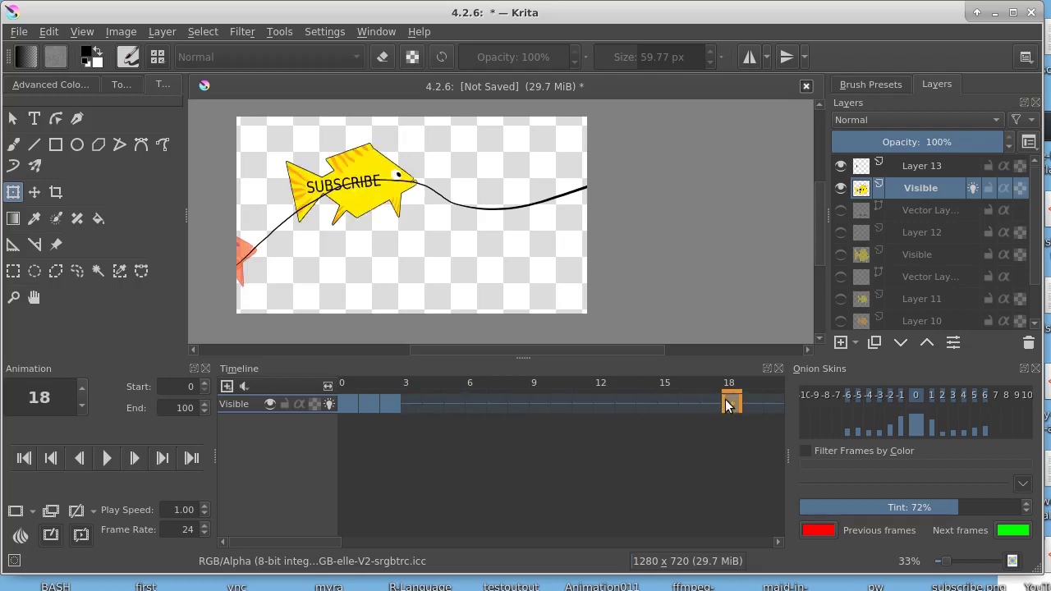
pyautogui.click(709, 402)
pyautogui.click(727, 403)
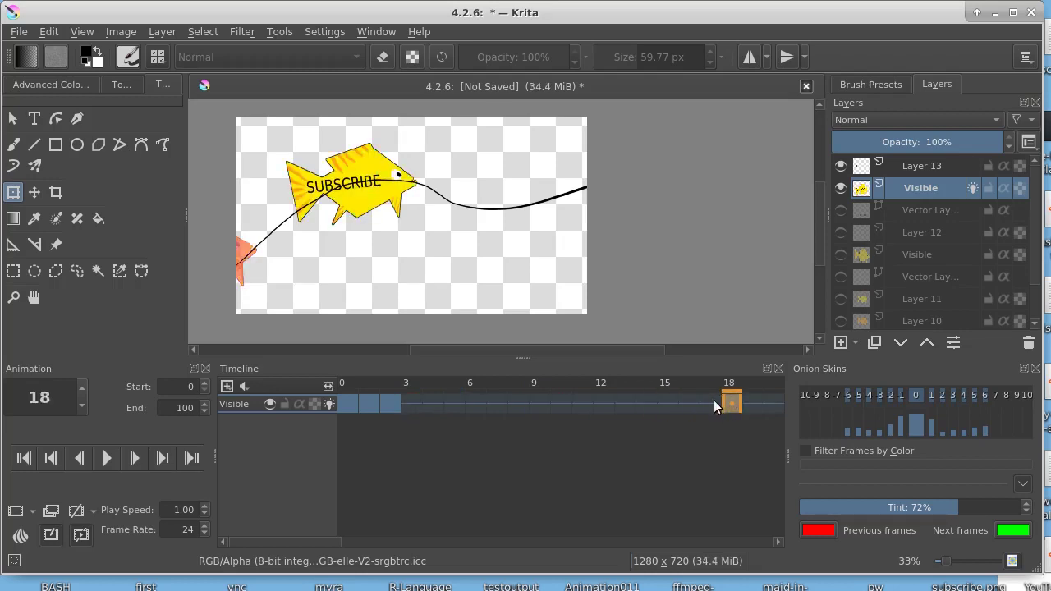
# Add a keyframe at frame 2 and compare it with frames 18 and 9
pyautogui.click(386, 408)
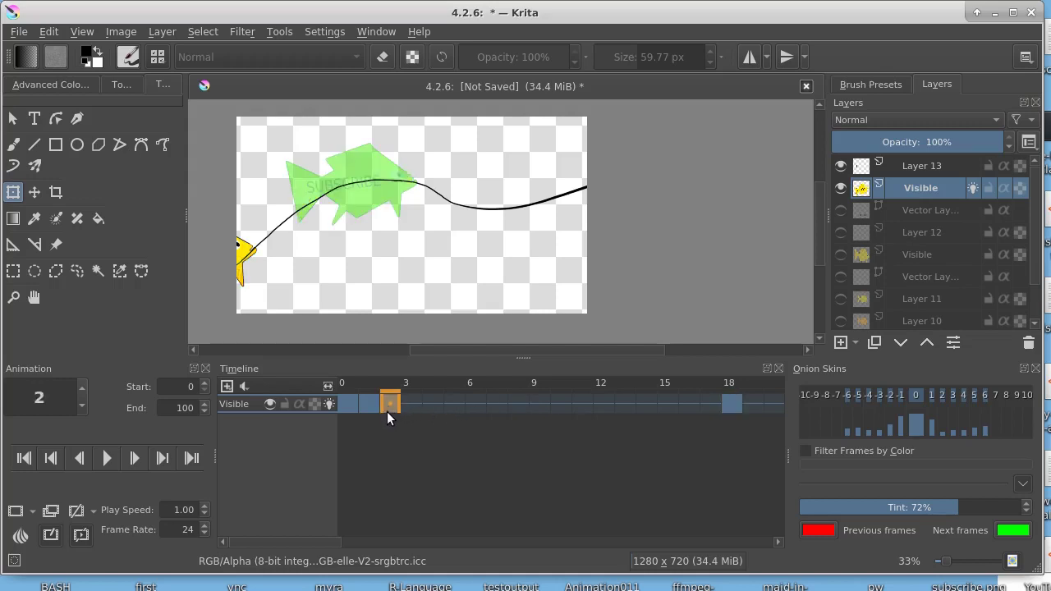
pyautogui.doubleClick(387, 403)
pyautogui.click(730, 403)
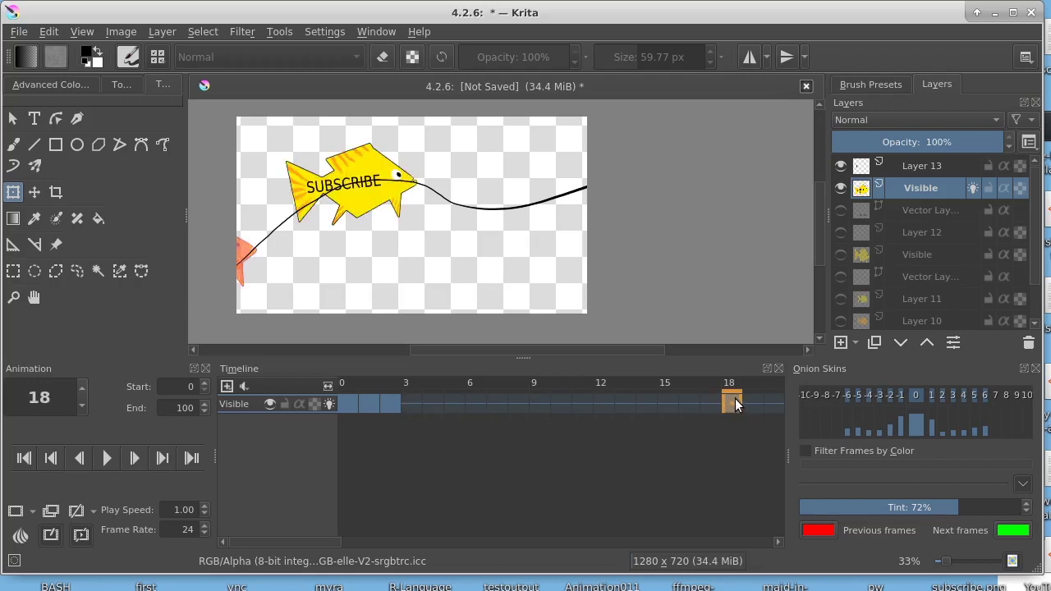
pyautogui.click(389, 401)
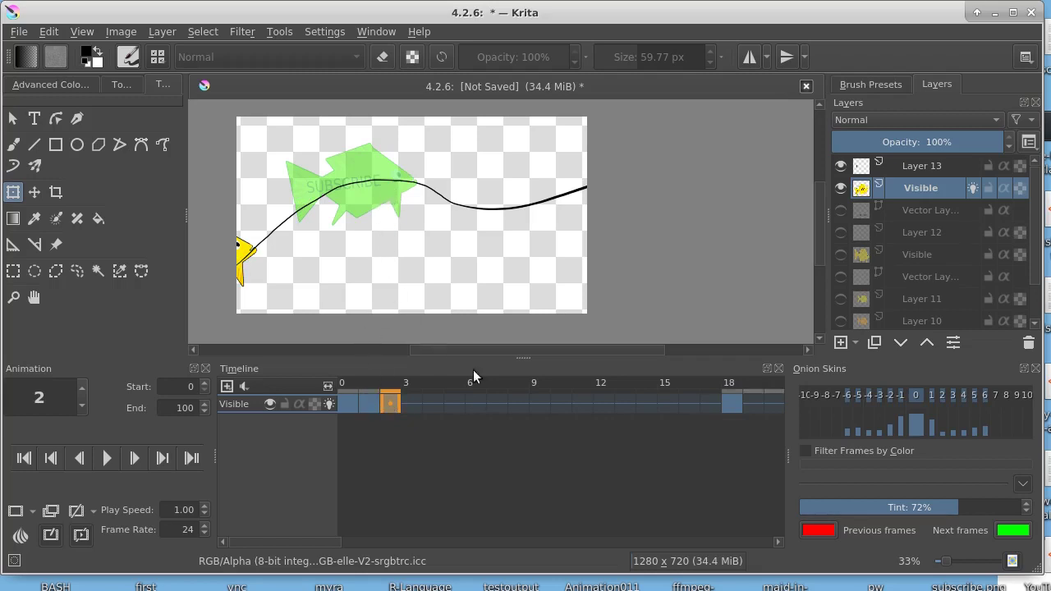
pyautogui.click(538, 403)
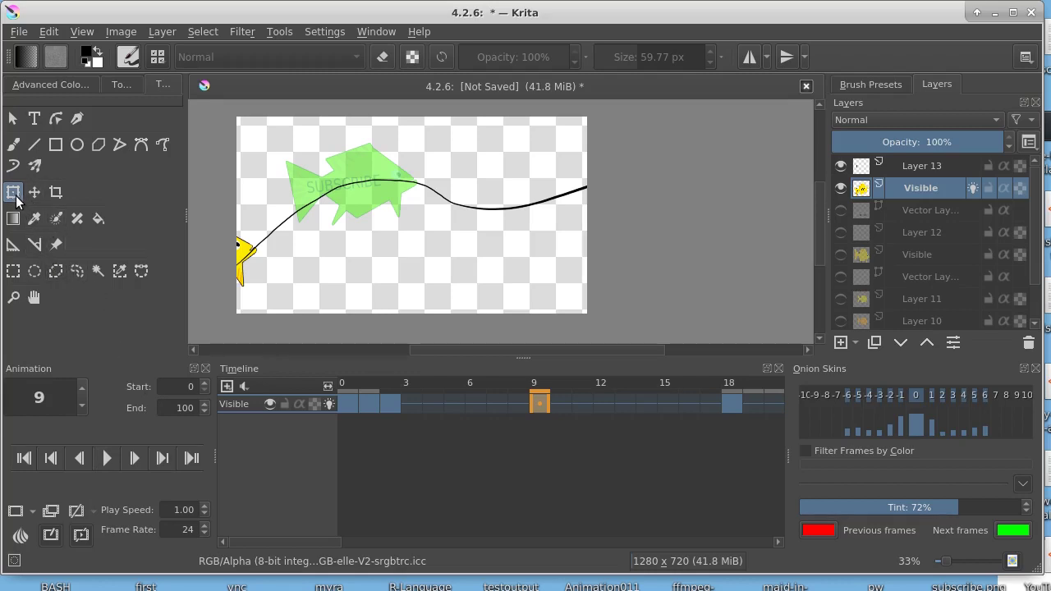
pyautogui.moveTo(244, 251)
pyautogui.mouseDown()
pyautogui.moveTo(228, 255)
pyautogui.moveTo(293, 206)
pyautogui.mouseUp()
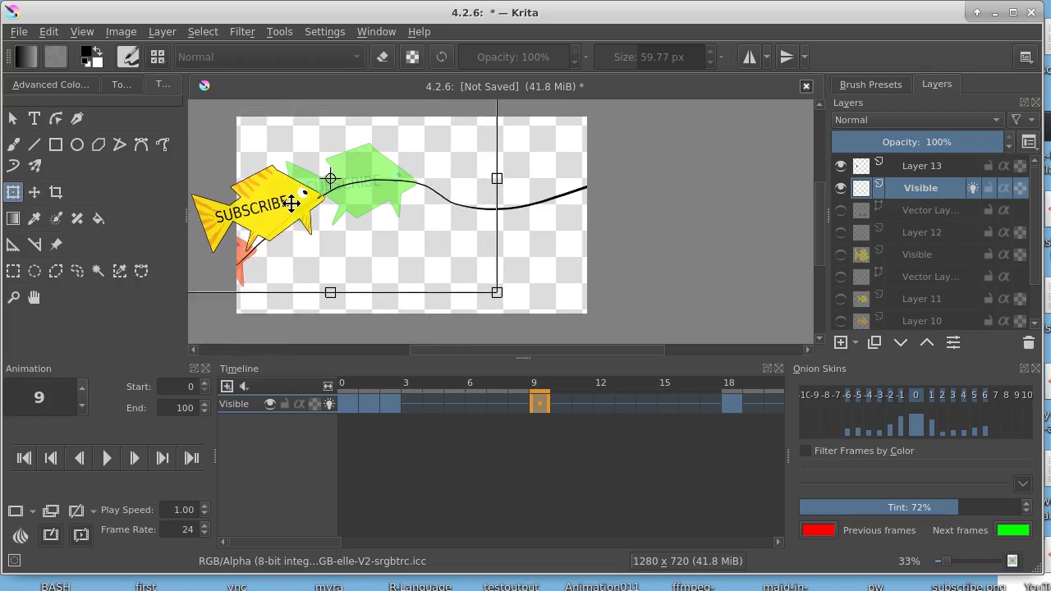
pyautogui.click(365, 403)
pyautogui.click(536, 405)
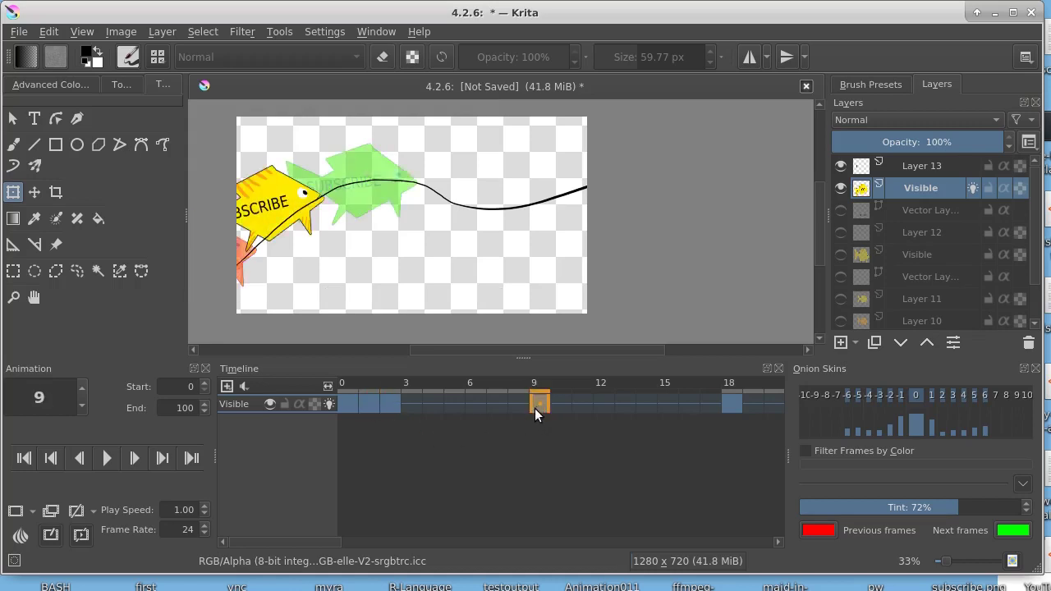
pyautogui.click(730, 404)
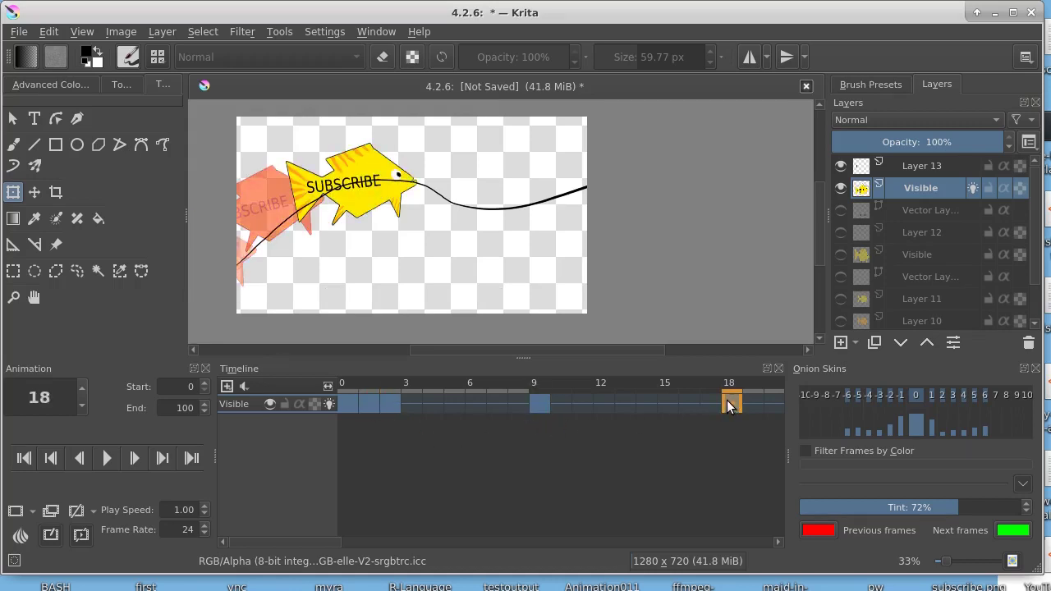
pyautogui.click(386, 403)
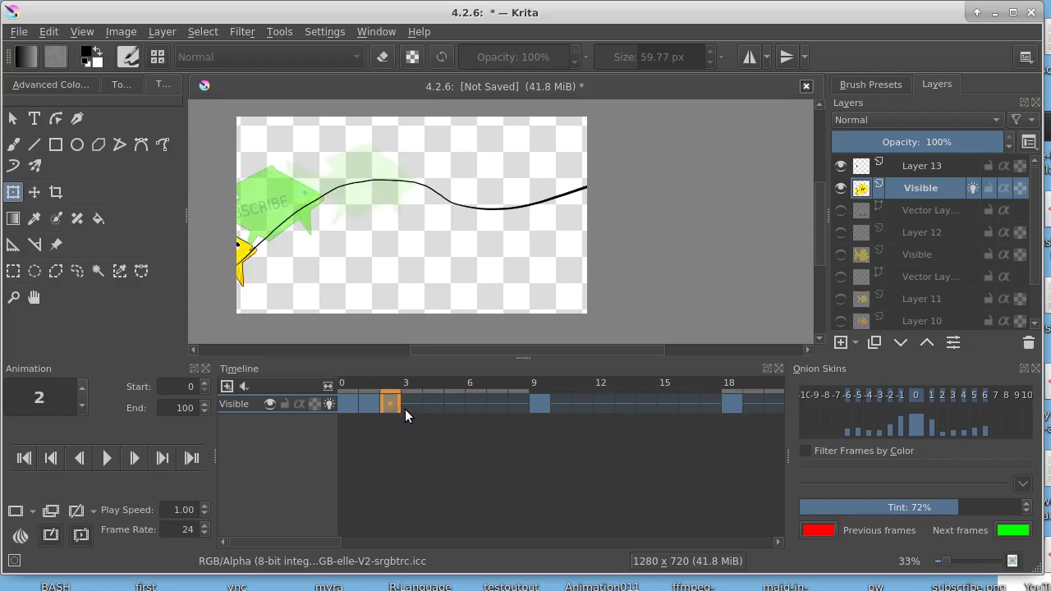
pyautogui.click(453, 403)
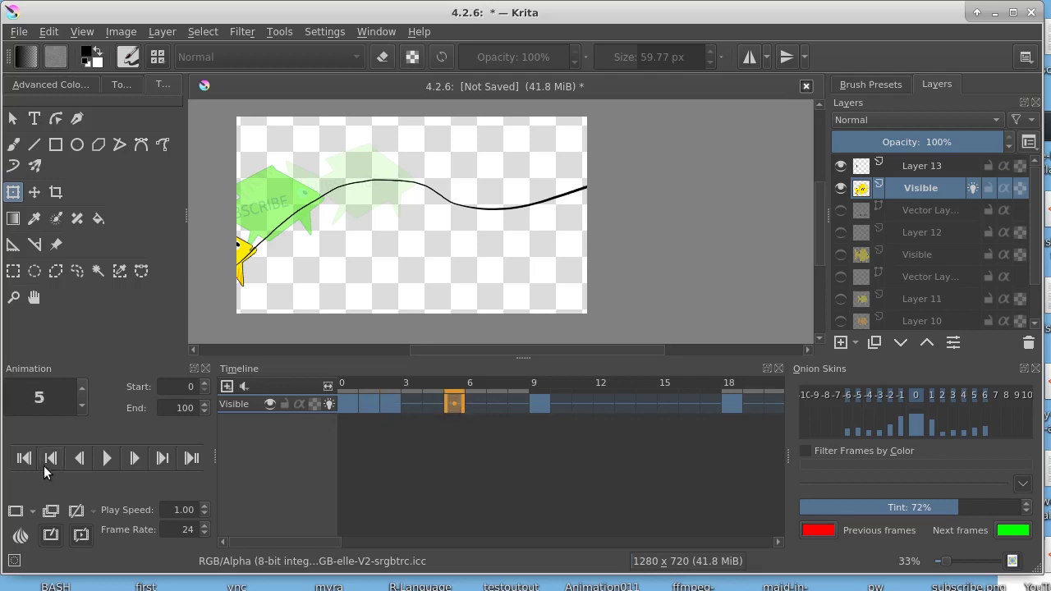
pyautogui.click(50, 511)
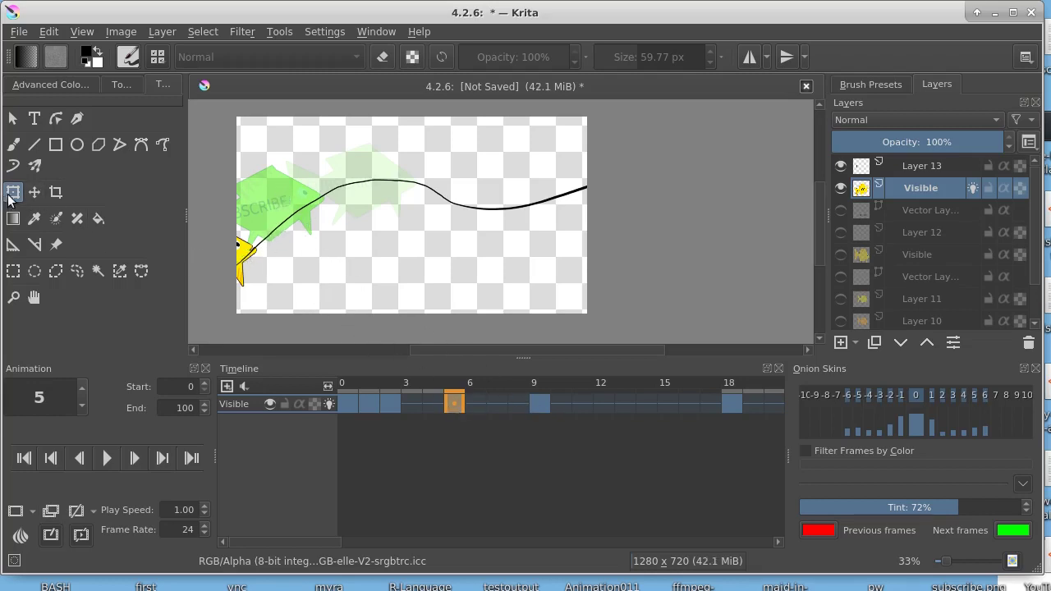
# Try moving and rotating the fish toward the path, then undo the transform
pyautogui.click(223, 248)
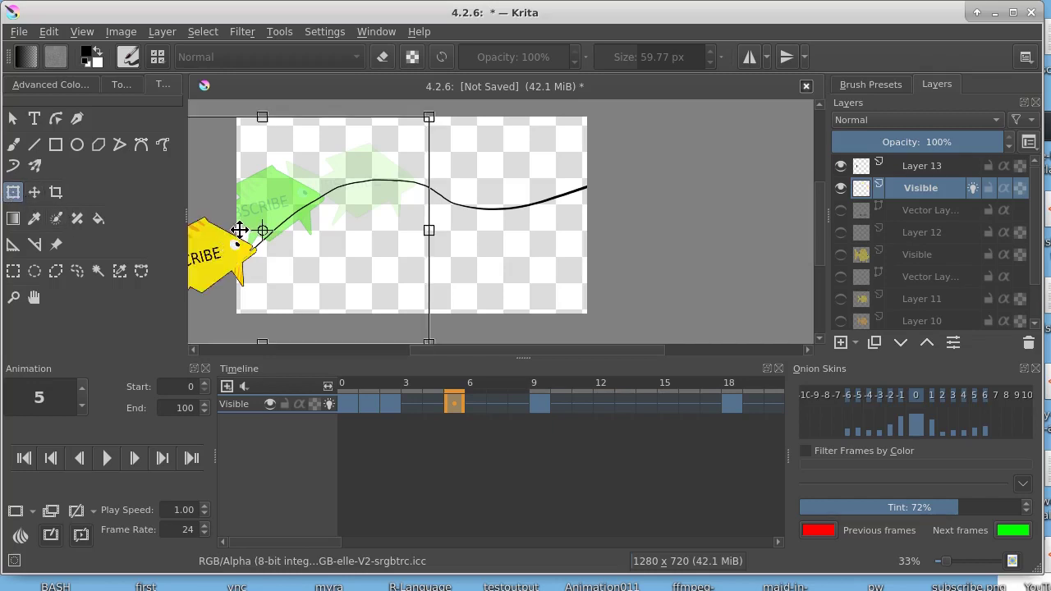
pyautogui.moveTo(241, 231)
pyautogui.mouseDown()
pyautogui.moveTo(229, 252)
pyautogui.moveTo(250, 230)
pyautogui.mouseUp()
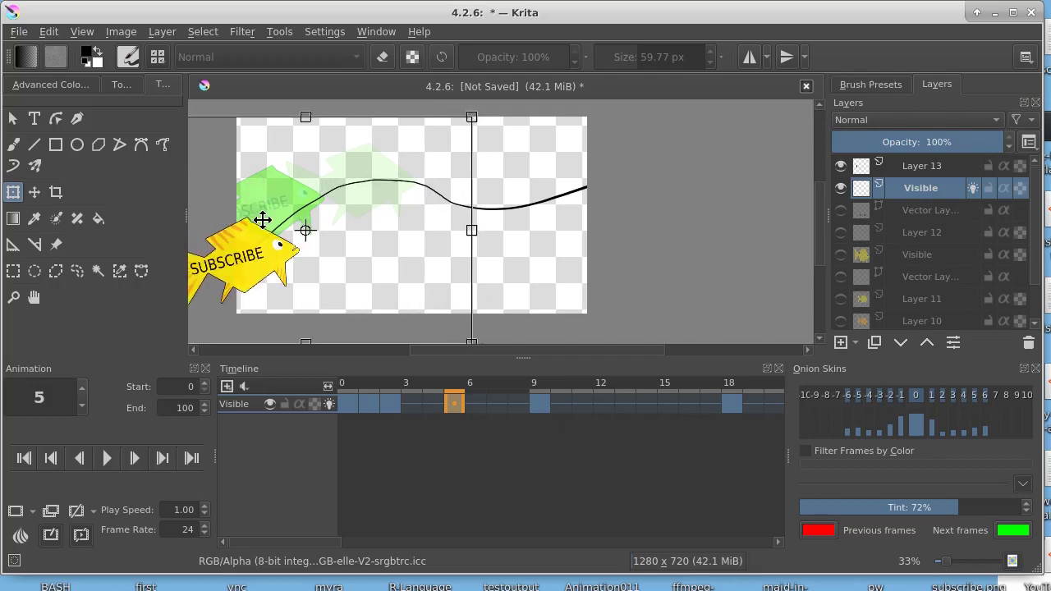
pyautogui.moveTo(251, 230); pyautogui.dragTo(290, 227)
pyautogui.moveTo(345, 252)
pyautogui.mouseDown()
pyautogui.moveTo(312, 219)
pyautogui.moveTo(331, 251)
pyautogui.moveTo(356, 232)
pyautogui.moveTo(352, 218)
pyautogui.moveTo(340, 246)
pyautogui.moveTo(347, 255)
pyautogui.mouseUp()
pyautogui.hotkey('ctrl', 'z')
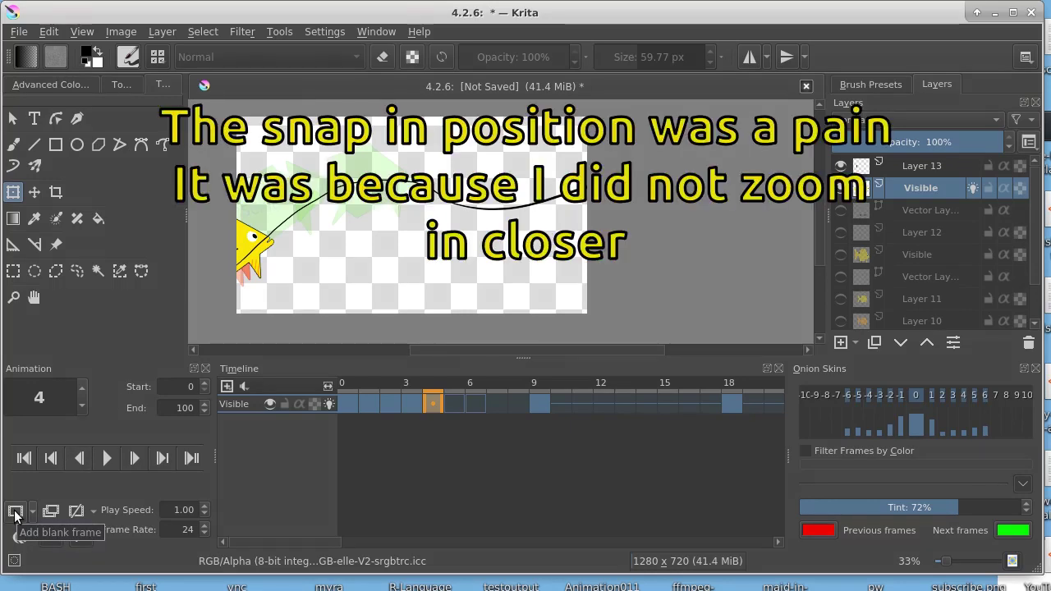
# Move the fish up onto the path start on frames 5 and 4
pyautogui.click(450, 404)
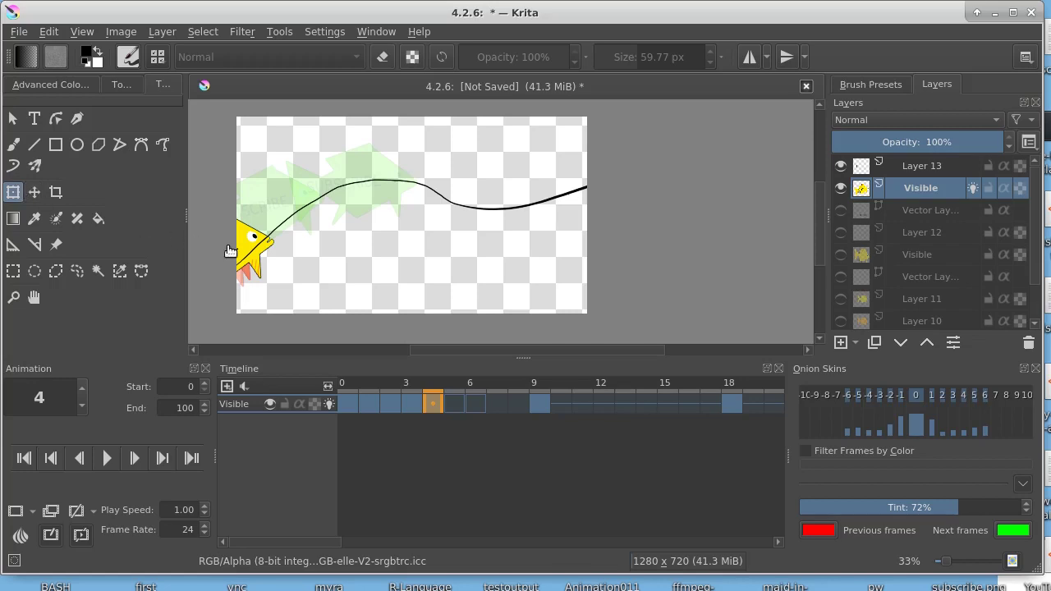
pyautogui.moveTo(229, 250); pyautogui.dragTo(256, 223)
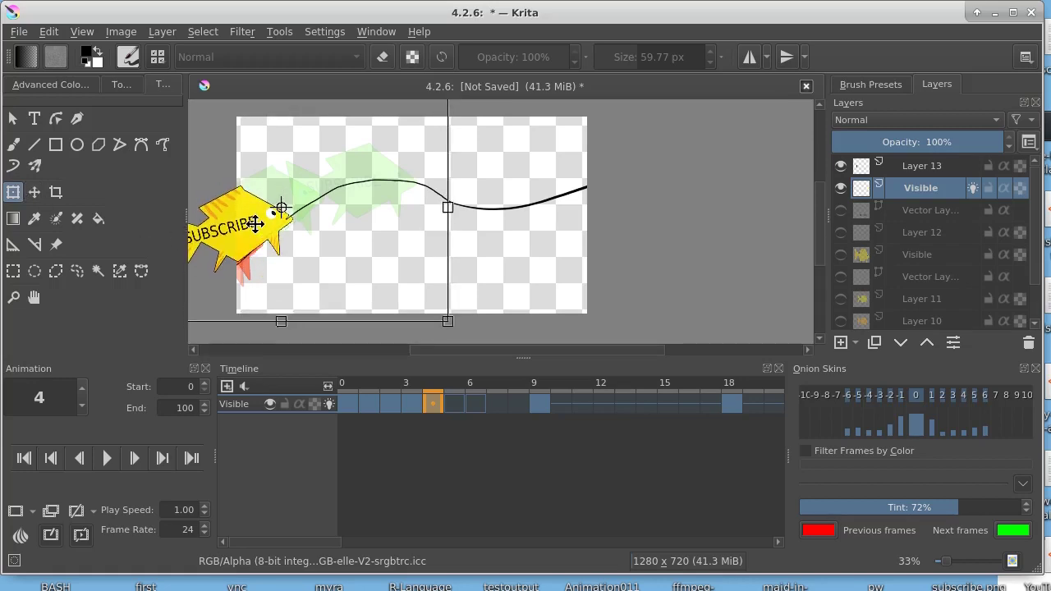
pyautogui.click(451, 404)
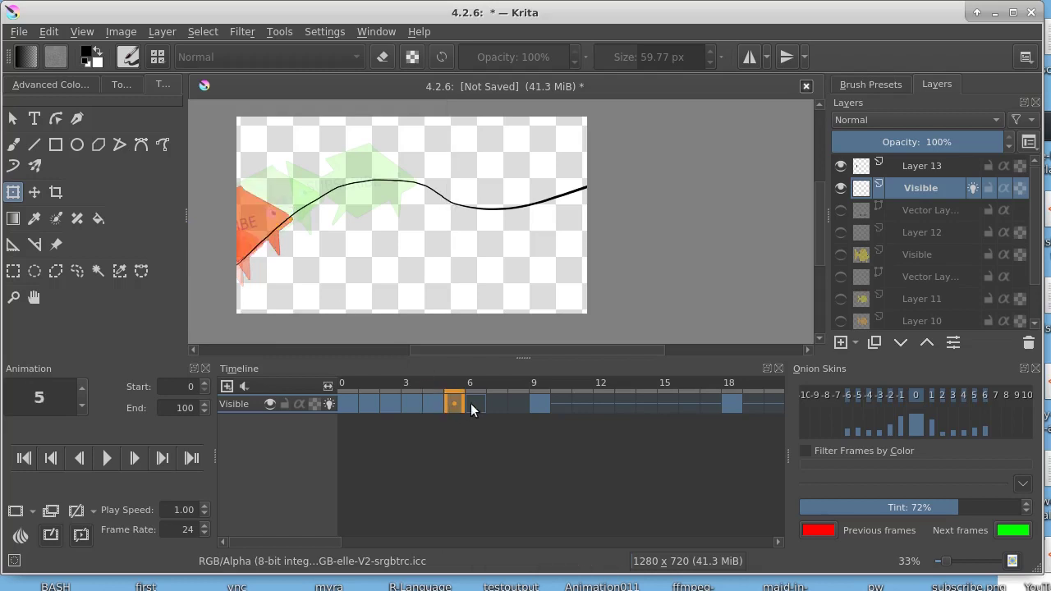
pyautogui.press('Left')
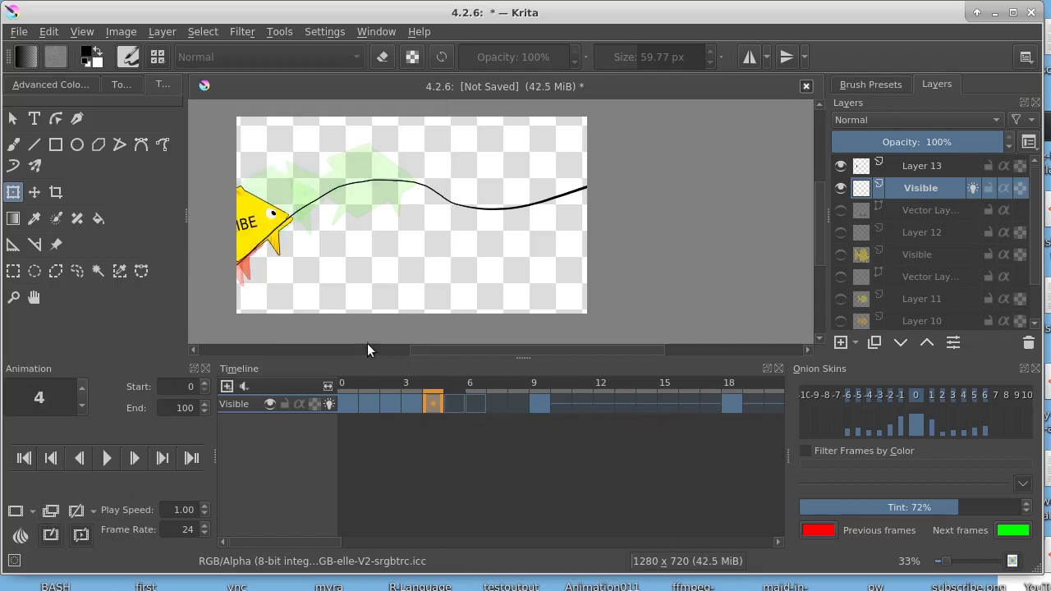
pyautogui.moveTo(282, 212); pyautogui.dragTo(324, 186)
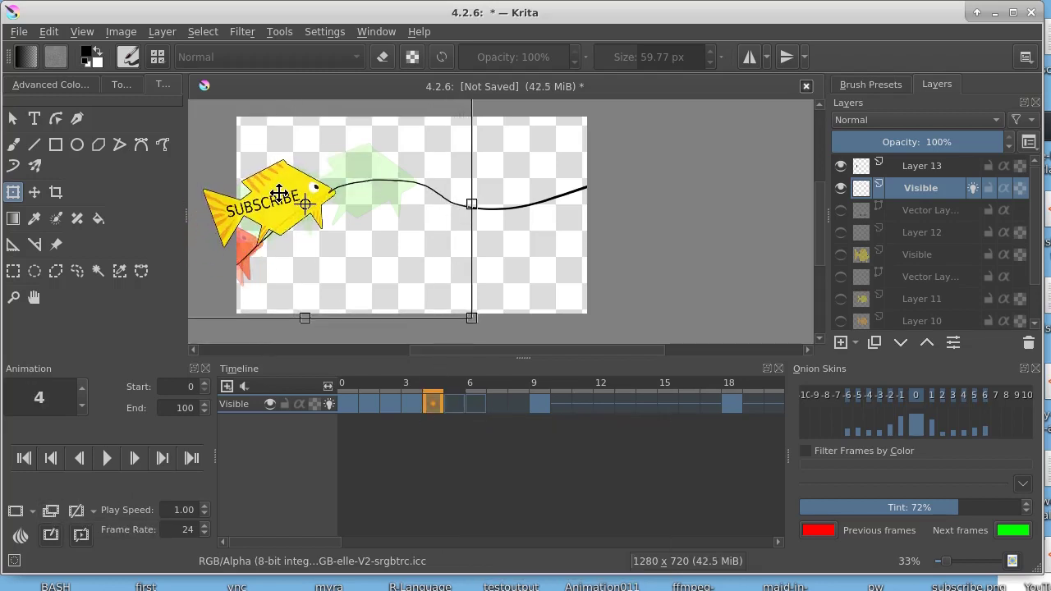
# Scrub through frames 0 to 9 to check the fish's motion
pyautogui.moveTo(347, 405); pyautogui.dragTo(491, 405)
pyautogui.click(369, 404)
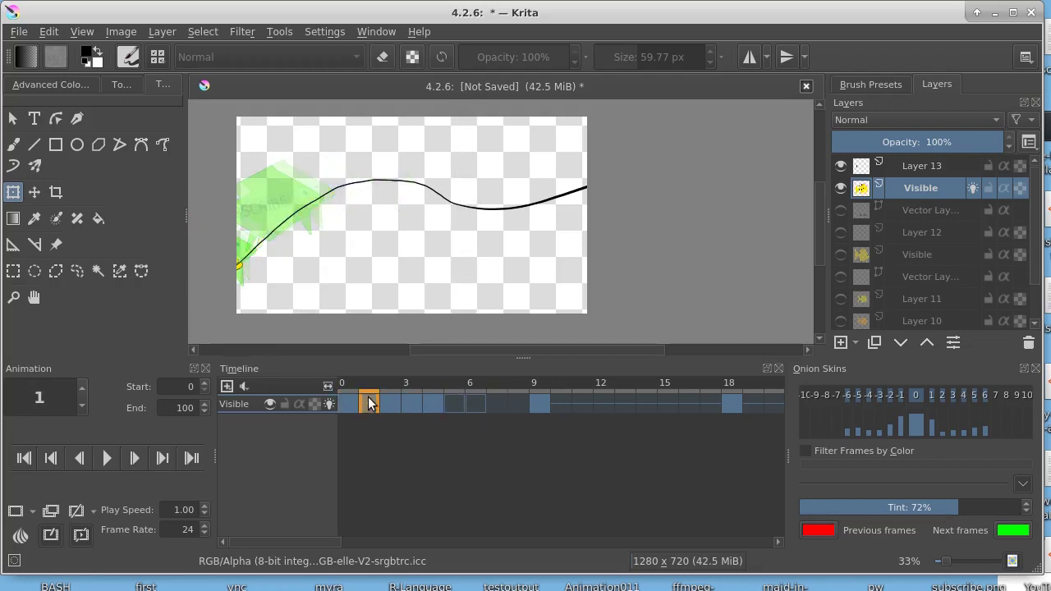
pyautogui.click(457, 398)
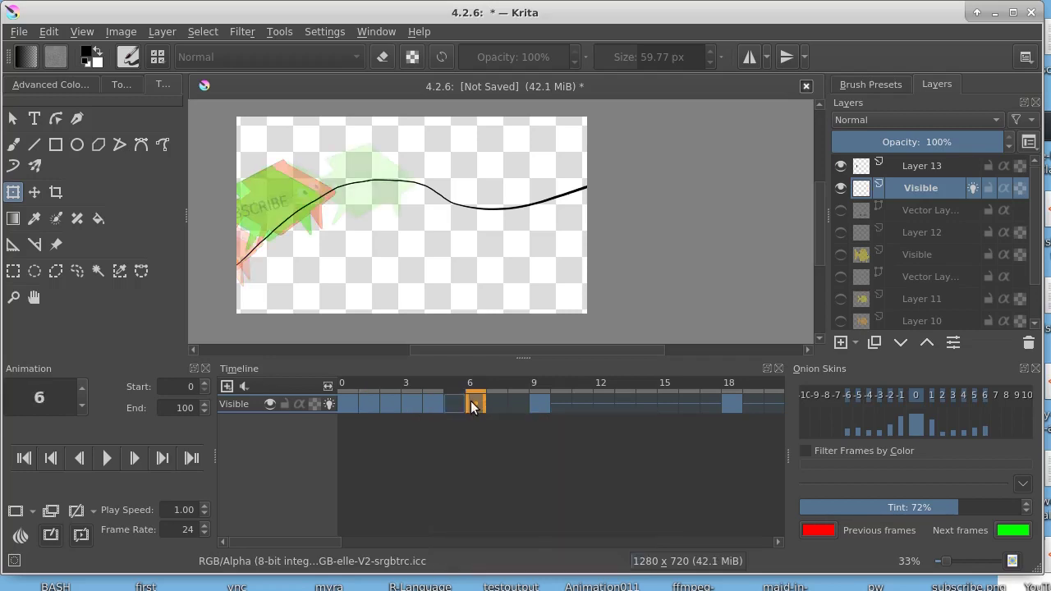
pyautogui.click(536, 403)
pyautogui.click(732, 404)
pyautogui.click(540, 402)
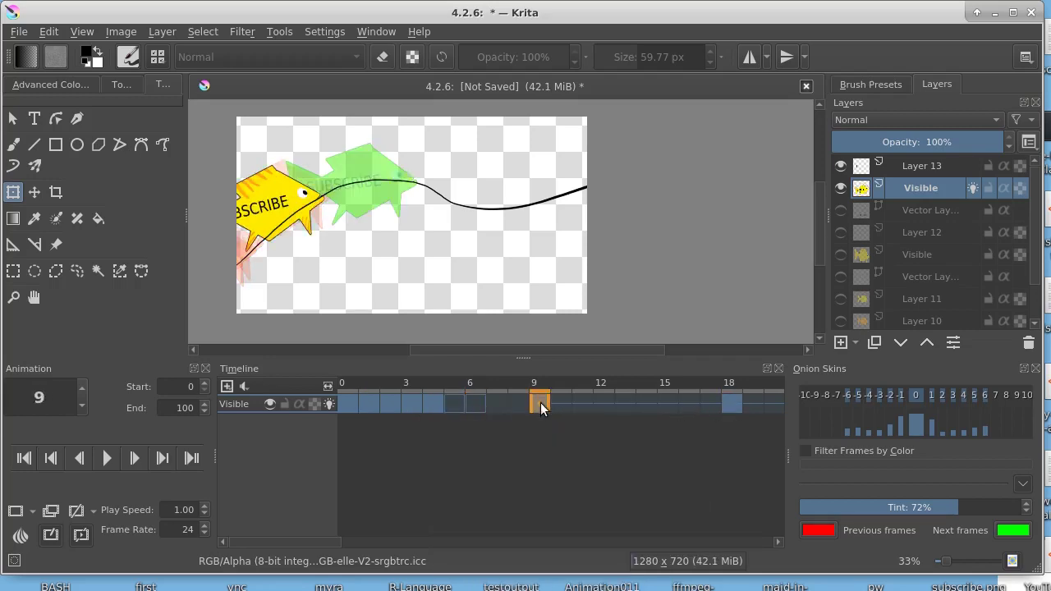
pyautogui.click(455, 400)
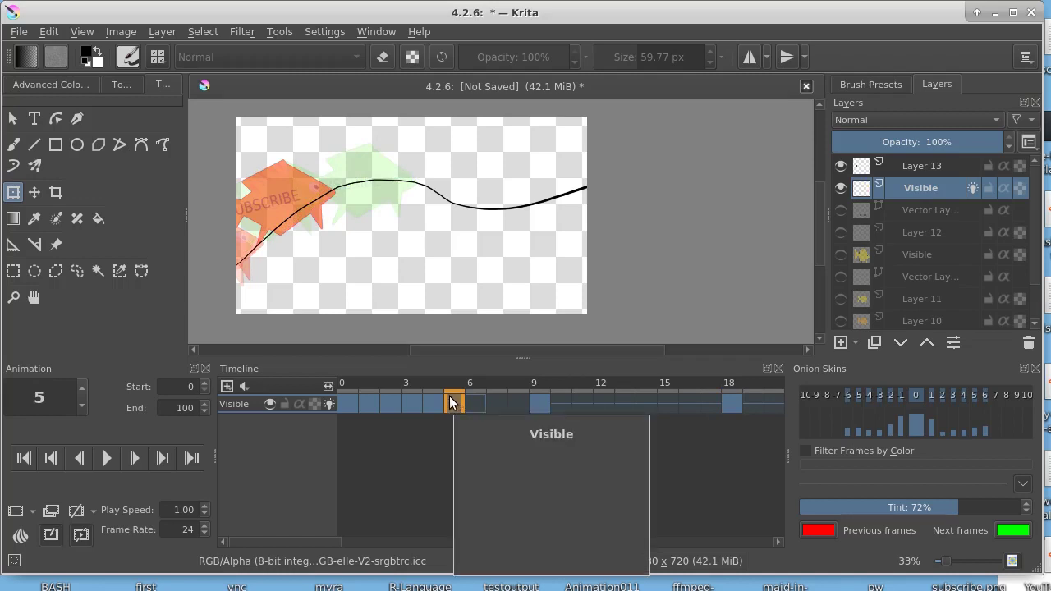
pyautogui.click(540, 402)
# Remove frames 9, 18 and 6 with Remove Frame and Pull, then target frame 5
pyautogui.rightClick(540, 405)
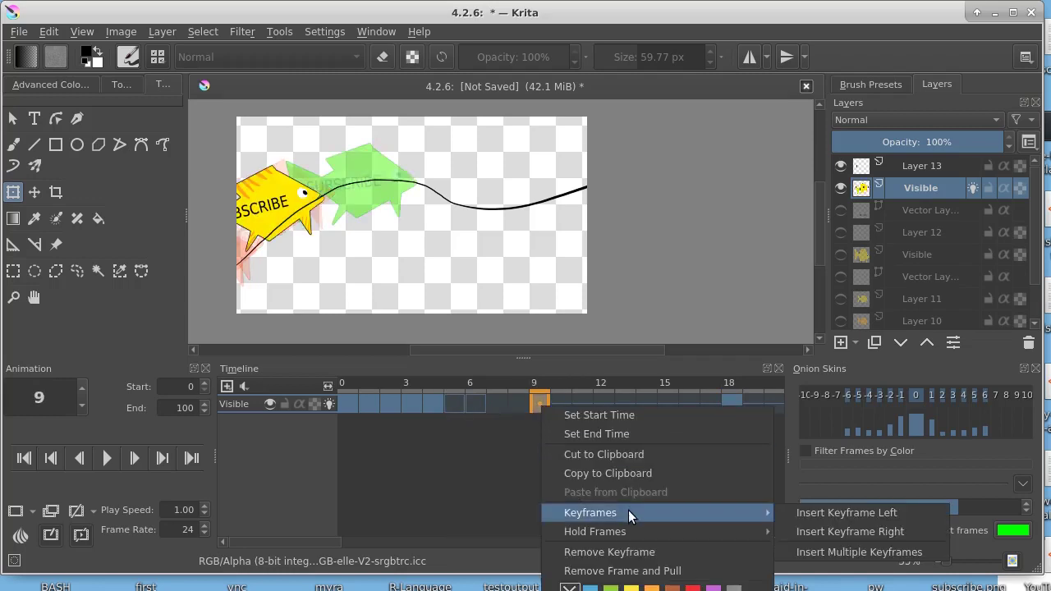
pyautogui.click(621, 571)
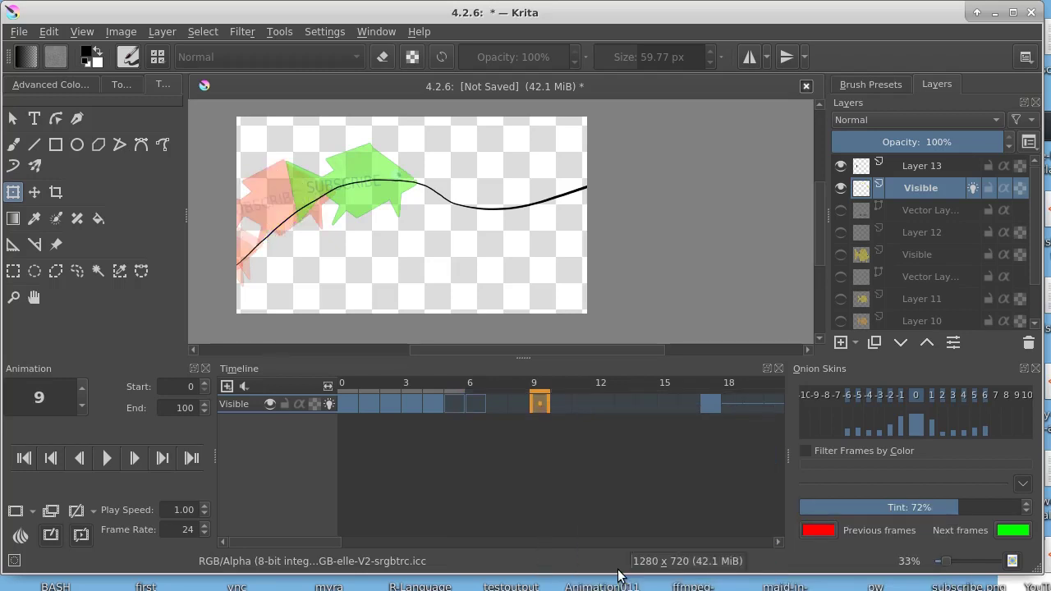
pyautogui.rightClick(709, 402)
pyautogui.click(710, 540)
pyautogui.rightClick(470, 402)
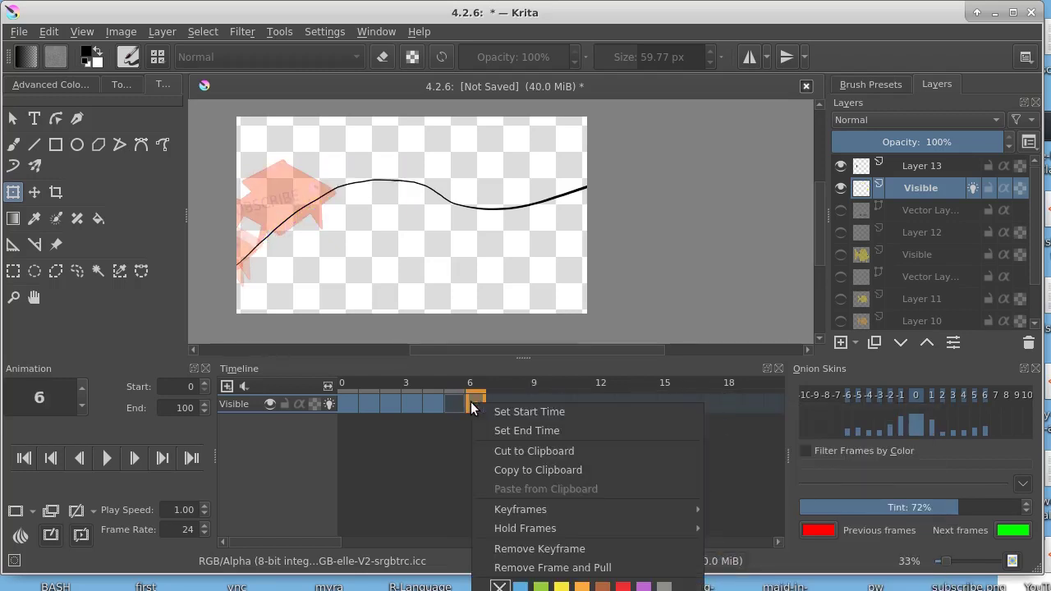
pyautogui.click(497, 564)
pyautogui.rightClick(452, 402)
# Remove frame 5, then move the fish left and down on frame 4
pyautogui.click(493, 563)
pyautogui.click(429, 402)
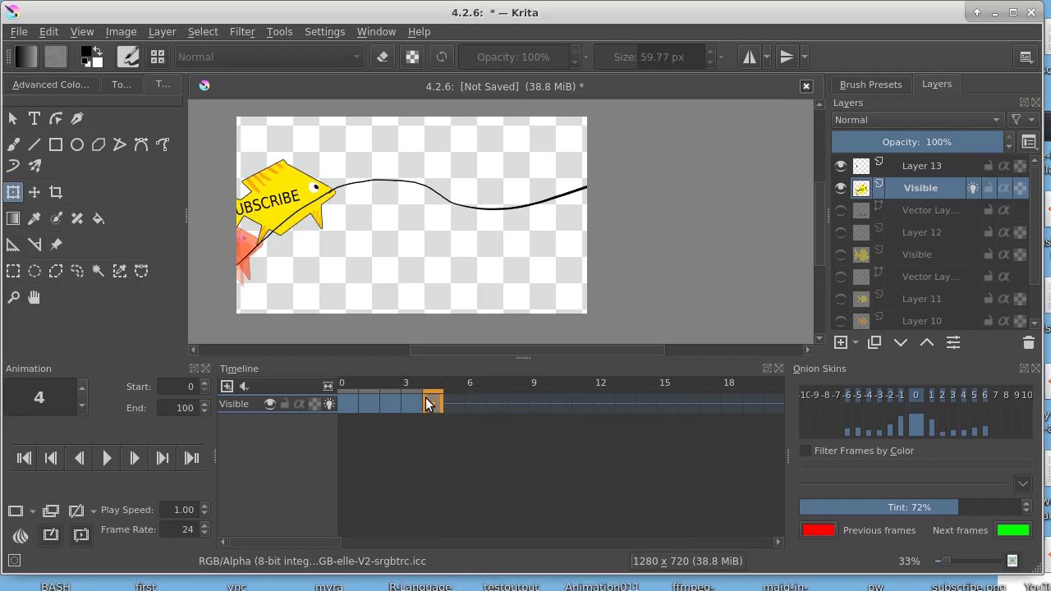
pyautogui.click(435, 401)
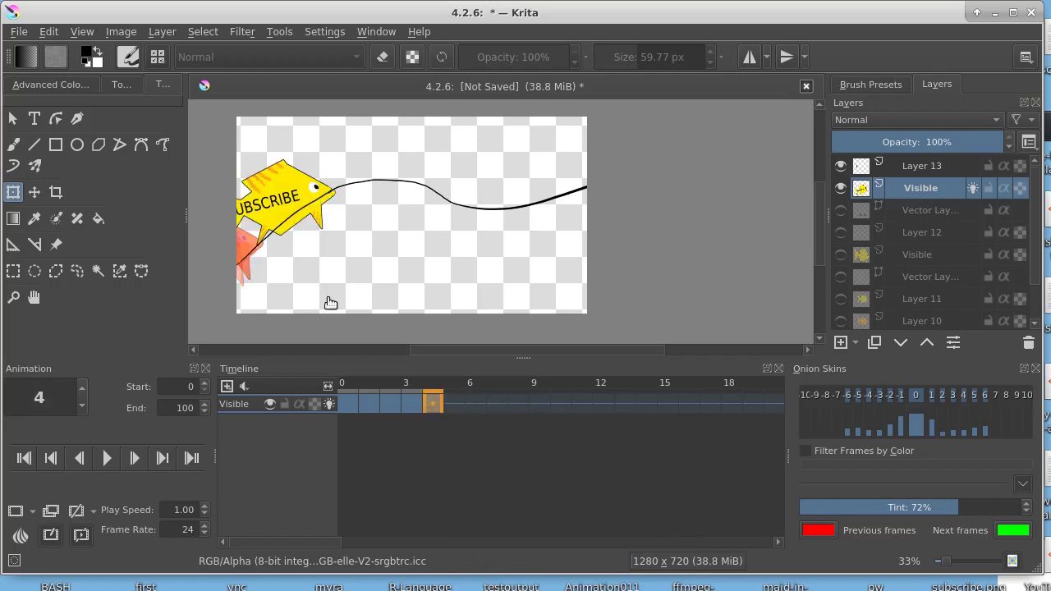
pyautogui.click(394, 402)
pyautogui.click(432, 402)
pyautogui.moveTo(242, 225); pyautogui.dragTo(193, 255)
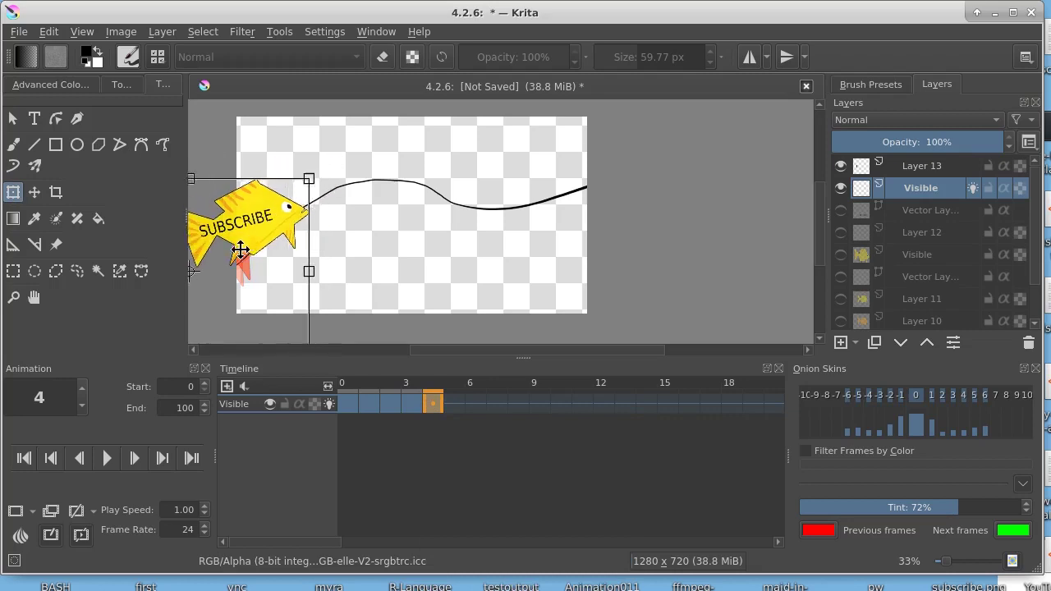
# Create keyframes 5 to 7, moving the fish right and up along the path
pyautogui.click(449, 404)
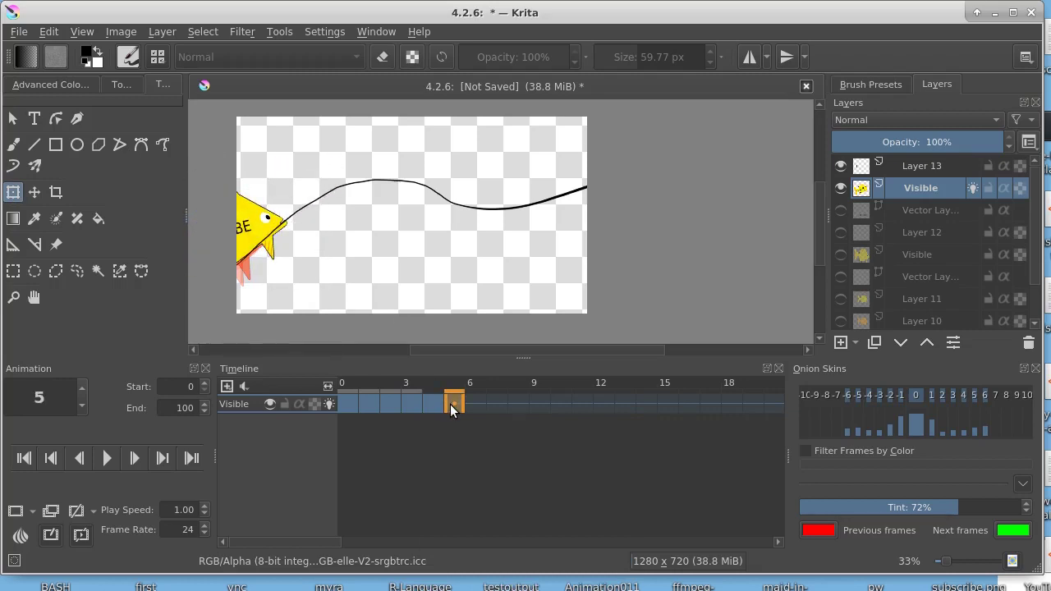
pyautogui.moveTo(246, 238); pyautogui.dragTo(284, 226)
pyautogui.click(51, 511)
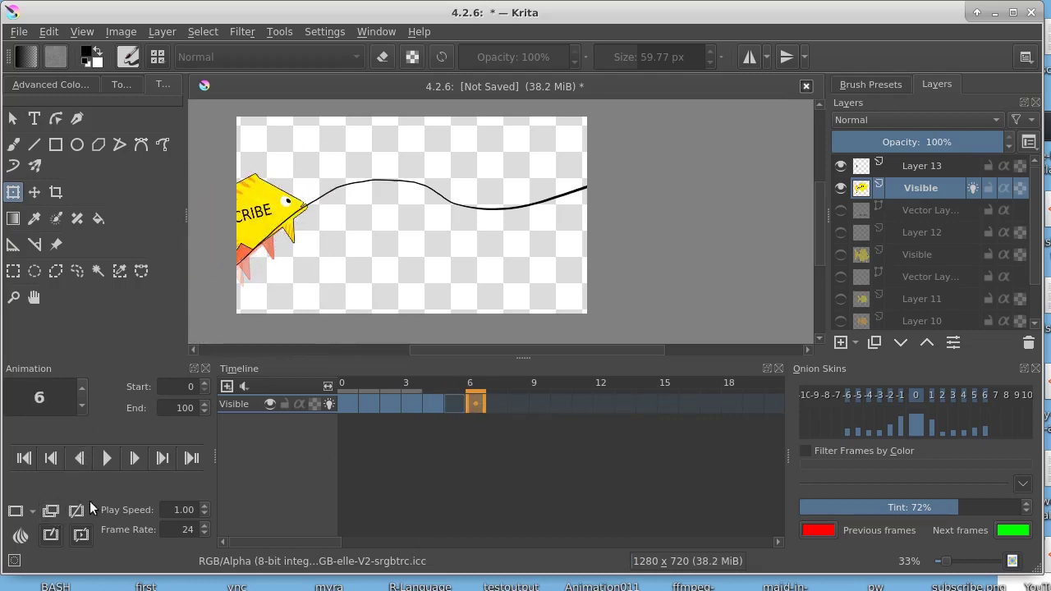
pyautogui.click(265, 211)
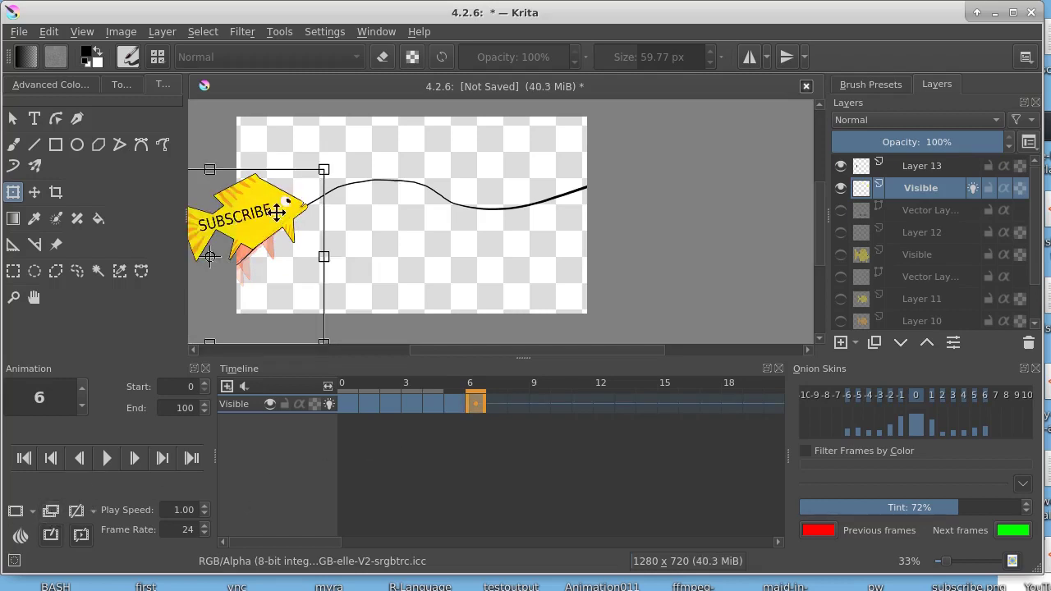
pyautogui.moveTo(276, 212); pyautogui.dragTo(308, 191)
pyautogui.click(495, 404)
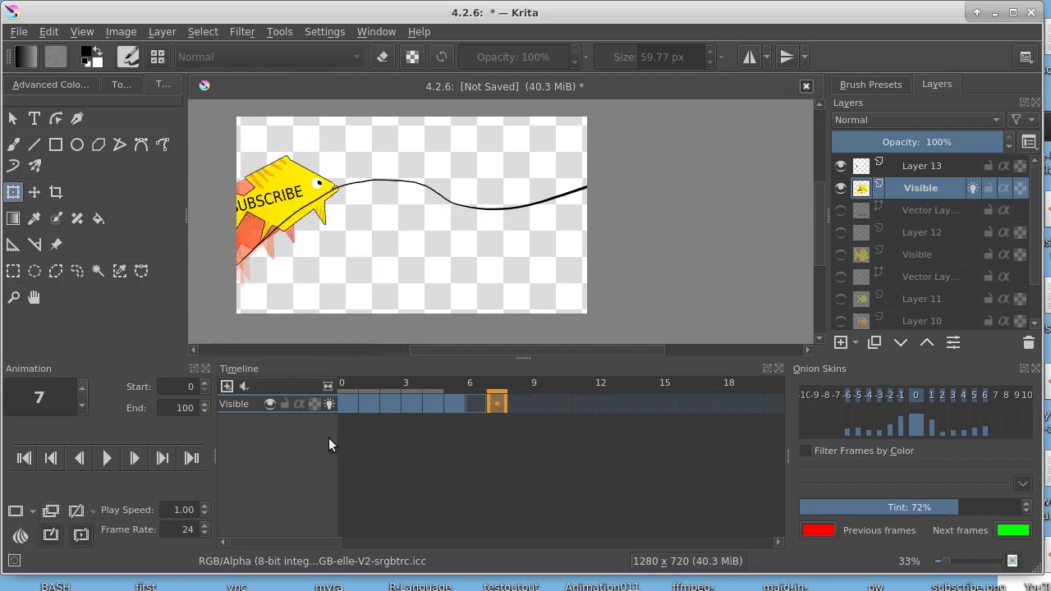
pyautogui.click(51, 510)
pyautogui.click(266, 201)
pyautogui.moveTo(279, 197); pyautogui.dragTo(315, 194)
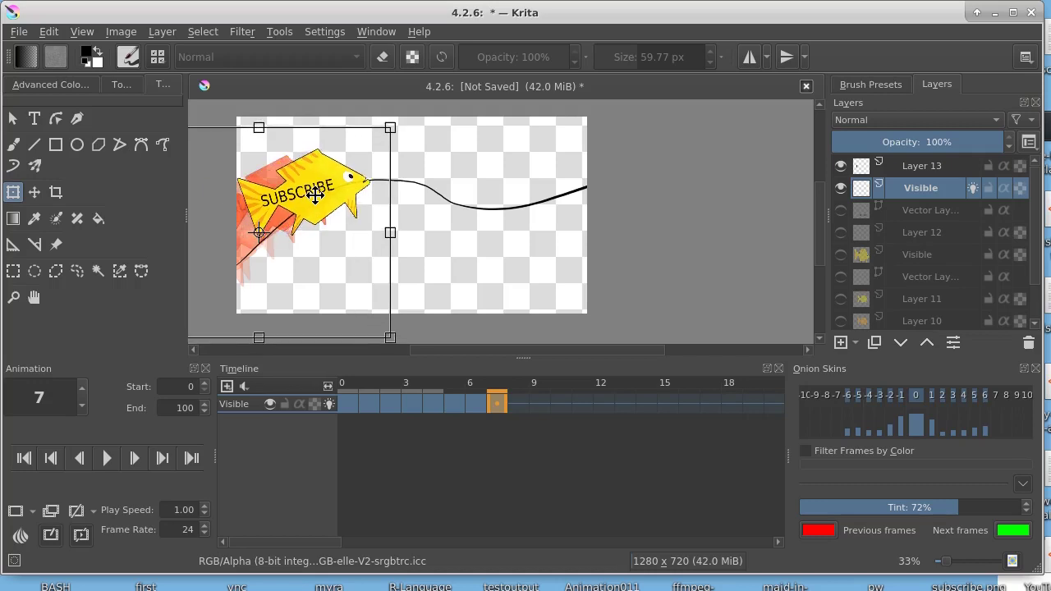
# Add keyframes 8 and 9, moving the fish right and tilting it along the curve
pyautogui.click(518, 403)
pyautogui.click(51, 511)
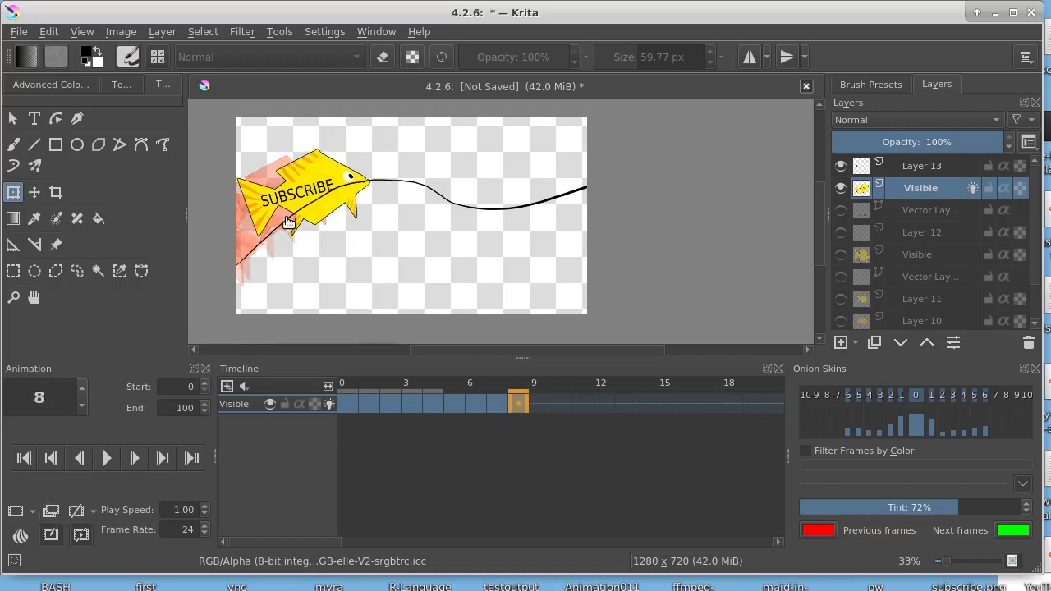
pyautogui.click(287, 221)
pyautogui.moveTo(316, 195); pyautogui.dragTo(335, 192)
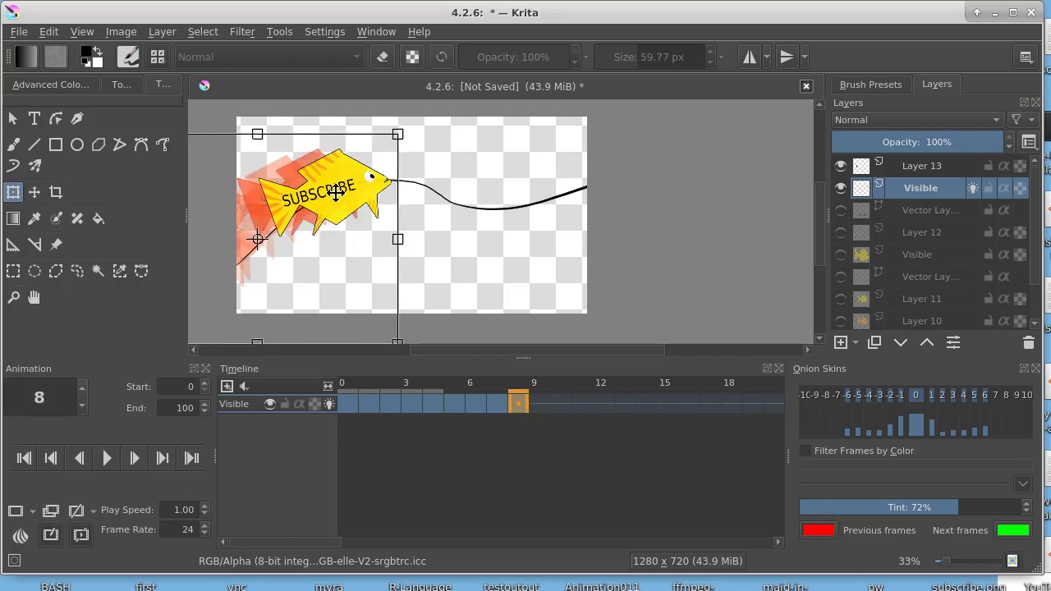
pyautogui.click(539, 403)
pyautogui.click(51, 510)
pyautogui.click(328, 186)
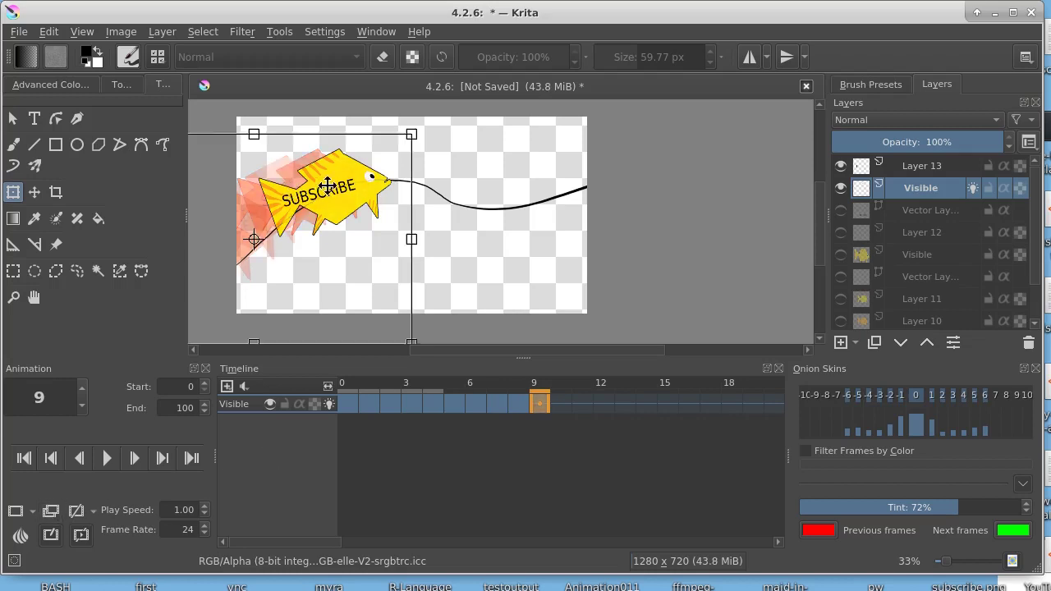
pyautogui.moveTo(357, 200); pyautogui.dragTo(380, 202)
pyautogui.moveTo(455, 159); pyautogui.dragTo(313, 211)
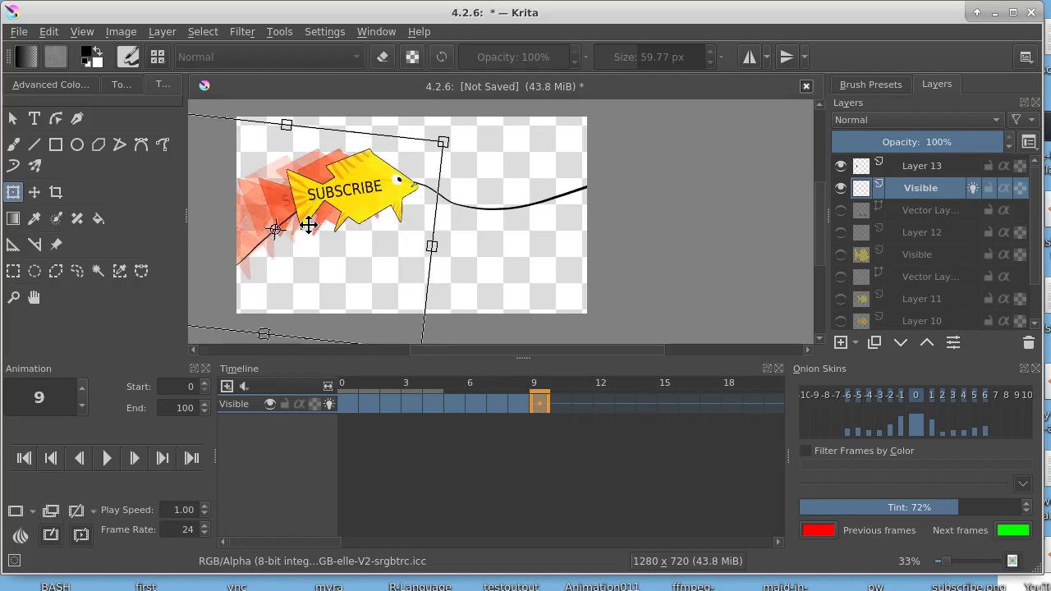
# Rotate the fish clockwise on frame 10, then move it slightly right and down on frame 11
pyautogui.click(51, 511)
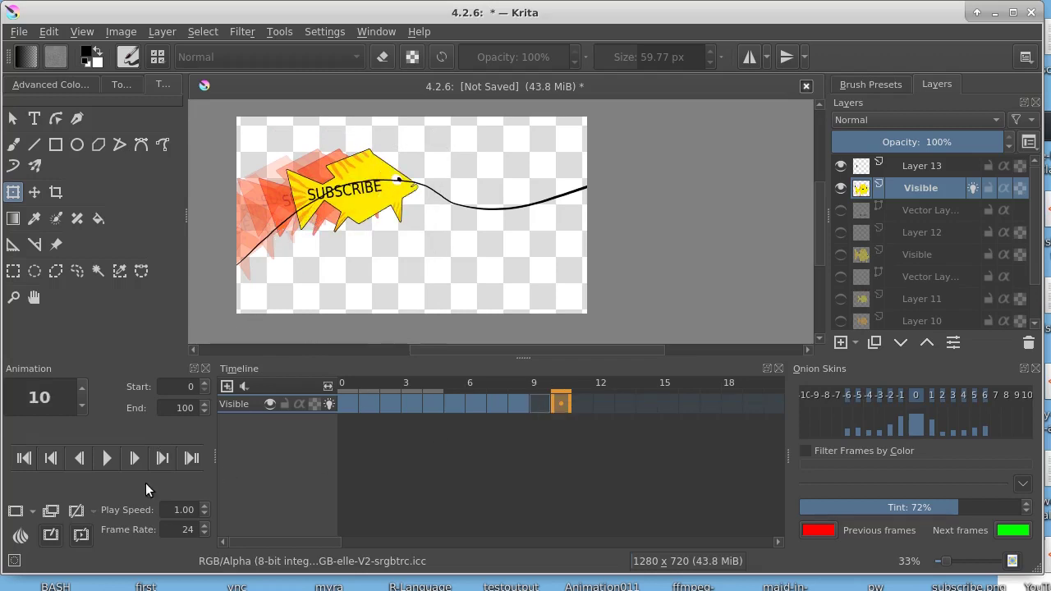
pyautogui.click(390, 179)
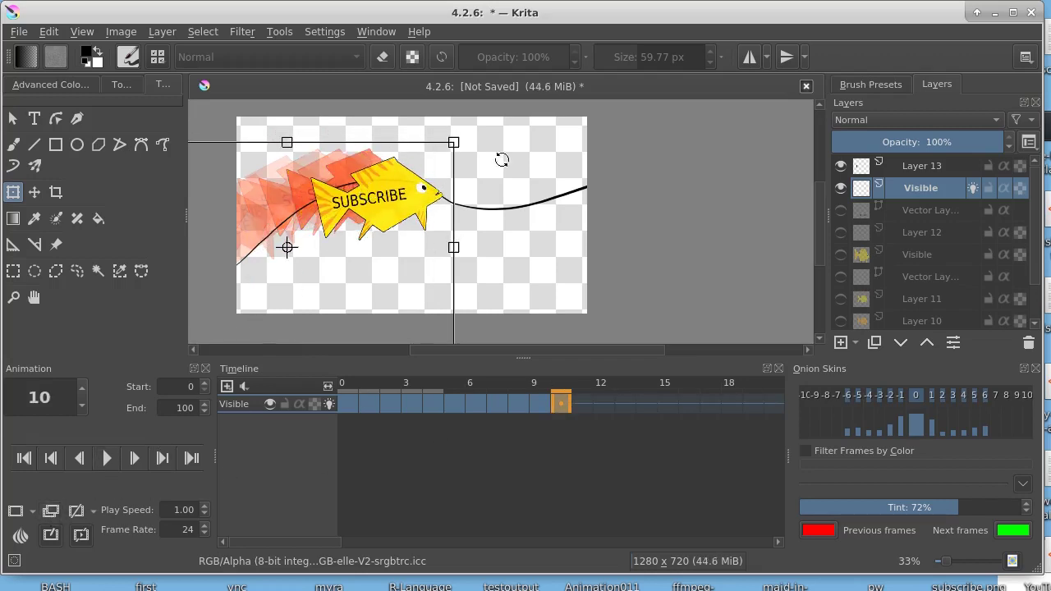
pyautogui.moveTo(499, 160); pyautogui.dragTo(484, 205)
pyautogui.moveTo(312, 230); pyautogui.dragTo(307, 191)
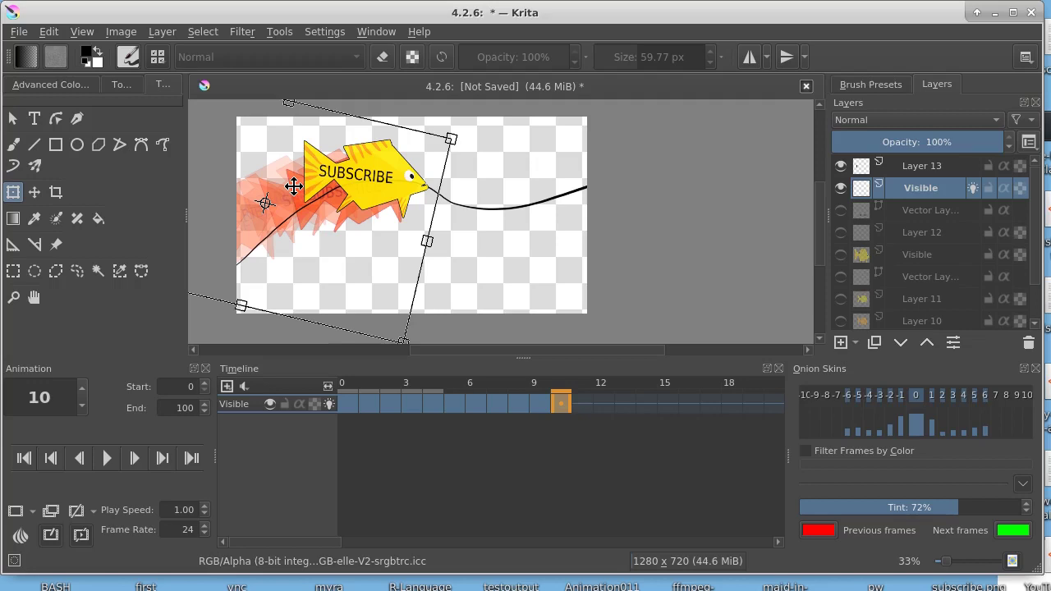
pyautogui.click(535, 405)
pyautogui.click(582, 403)
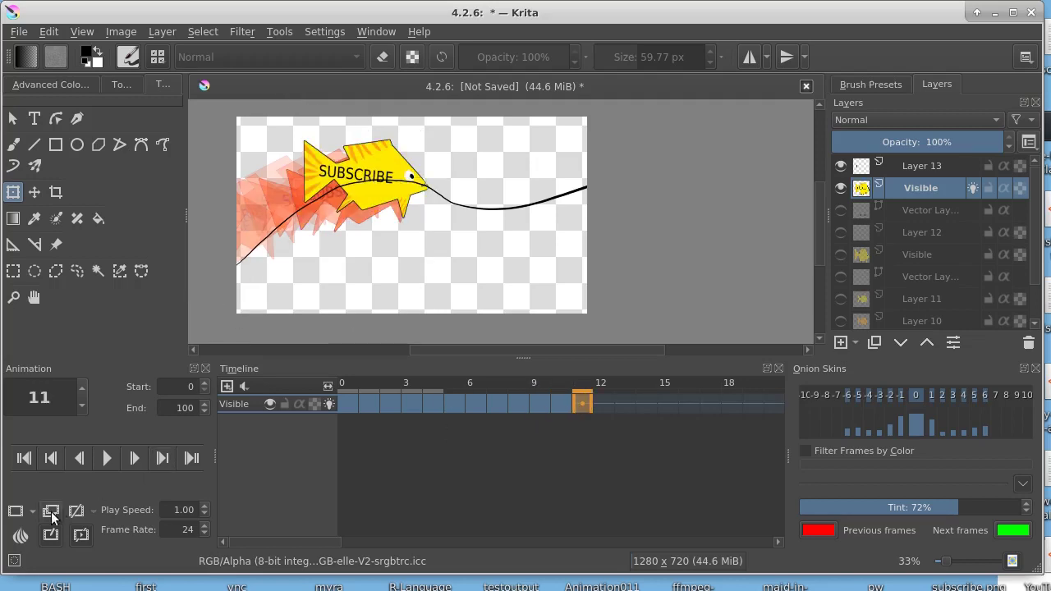
pyautogui.moveTo(353, 180); pyautogui.dragTo(420, 197)
# Move the fish right on frames 14 and 16, by about 40 and 33 px
pyautogui.click(603, 403)
pyautogui.click(625, 403)
pyautogui.click(646, 403)
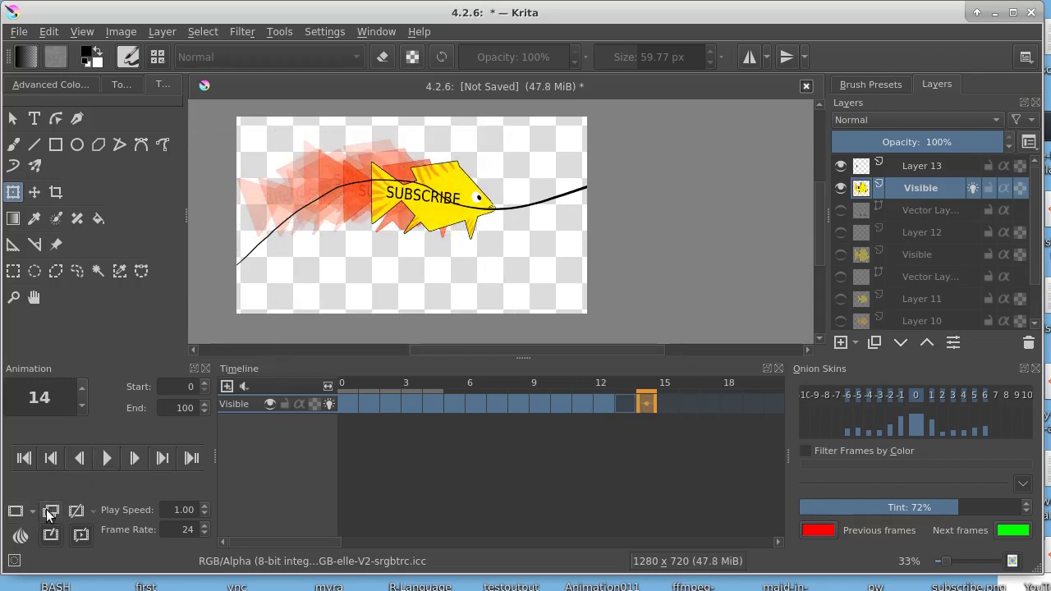
pyautogui.moveTo(423, 199)
pyautogui.mouseDown()
pyautogui.moveTo(457, 196)
pyautogui.moveTo(441, 194)
pyautogui.mouseUp()
pyautogui.click(667, 403)
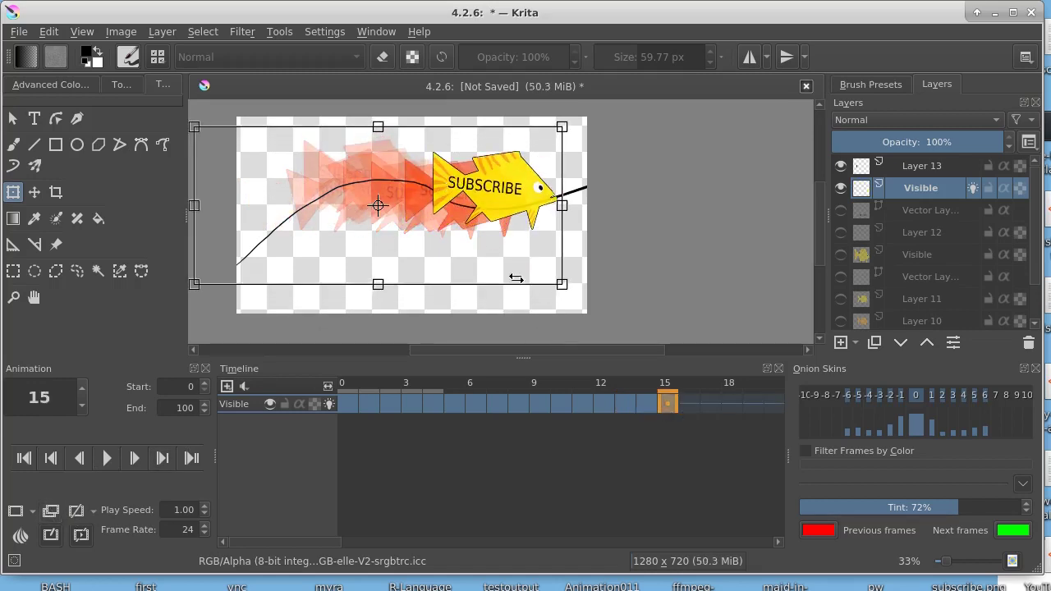
pyautogui.click(687, 403)
pyautogui.click(484, 181)
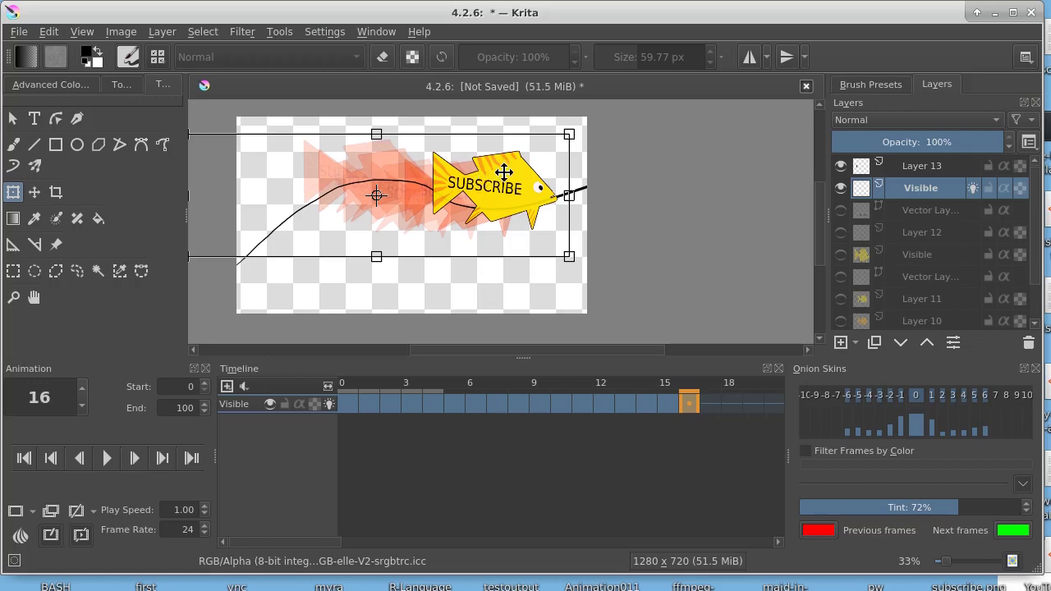
pyautogui.moveTo(503, 172); pyautogui.dragTo(541, 174)
# Reposition the fish further right along the curve on frames 17 to 19
pyautogui.click(712, 403)
pyautogui.click(527, 175)
pyautogui.press('Return')
pyautogui.press('Return')
pyautogui.click(728, 403)
pyautogui.moveTo(294, 542); pyautogui.dragTo(392, 542)
pyautogui.click(355, 403)
pyautogui.click(530, 171)
pyautogui.moveTo(530, 171); pyautogui.dragTo(560, 171)
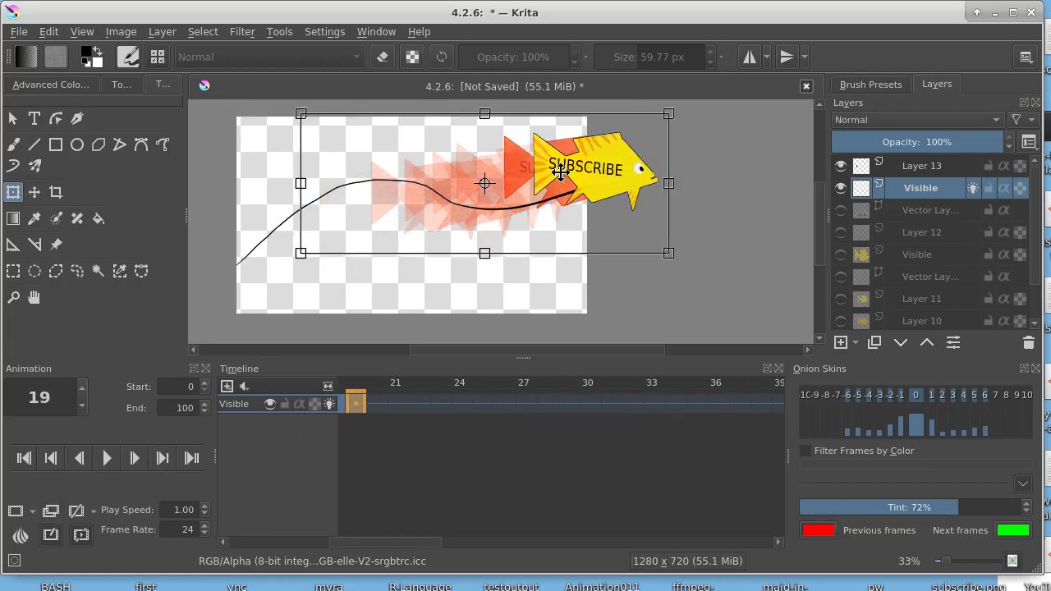
pyautogui.press('Return')
# Move the fish right on frame 20 and off the right edge on frame 21
pyautogui.click(377, 403)
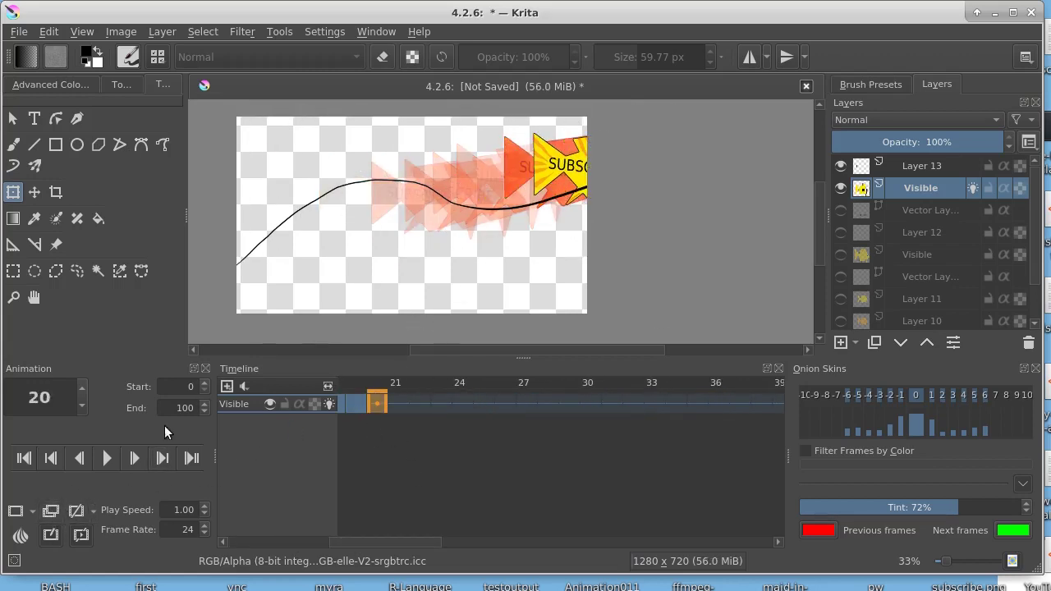
pyautogui.moveTo(548, 164); pyautogui.dragTo(605, 167)
pyautogui.press('Return')
pyautogui.click(395, 403)
pyautogui.click(570, 167)
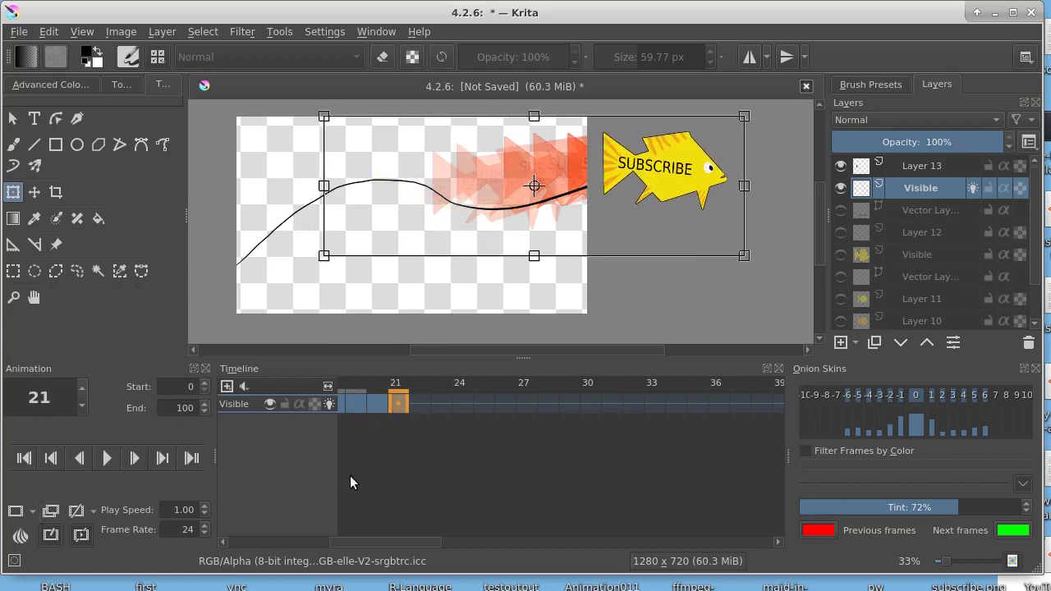
pyautogui.moveTo(381, 541); pyautogui.dragTo(279, 542)
pyautogui.click(342, 403)
# Shift the fish about 45 px further right on frame 18, then check frames through 21
pyautogui.click(134, 458)
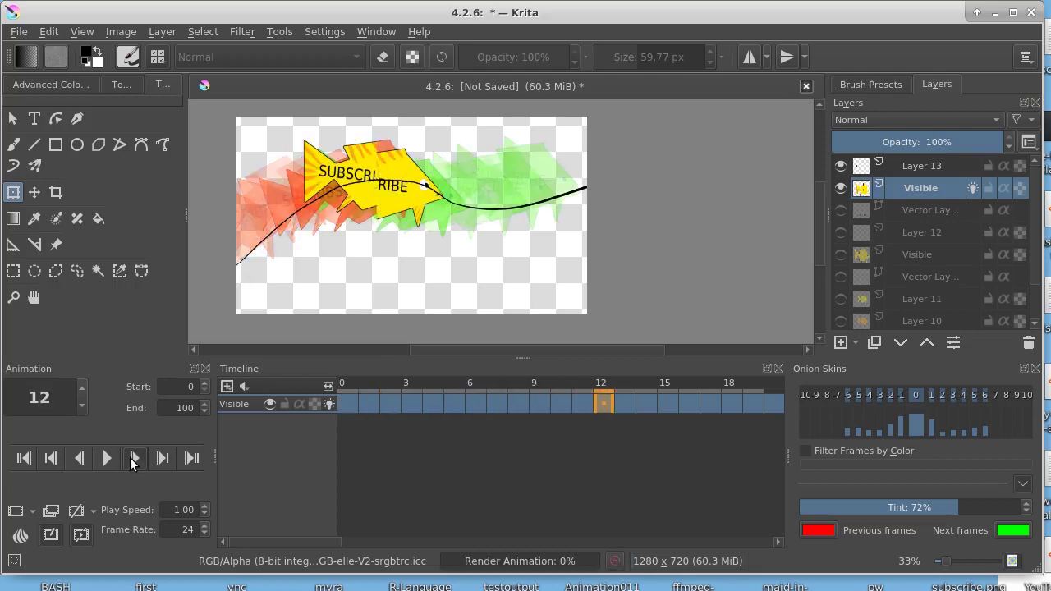
pyautogui.click(553, 406)
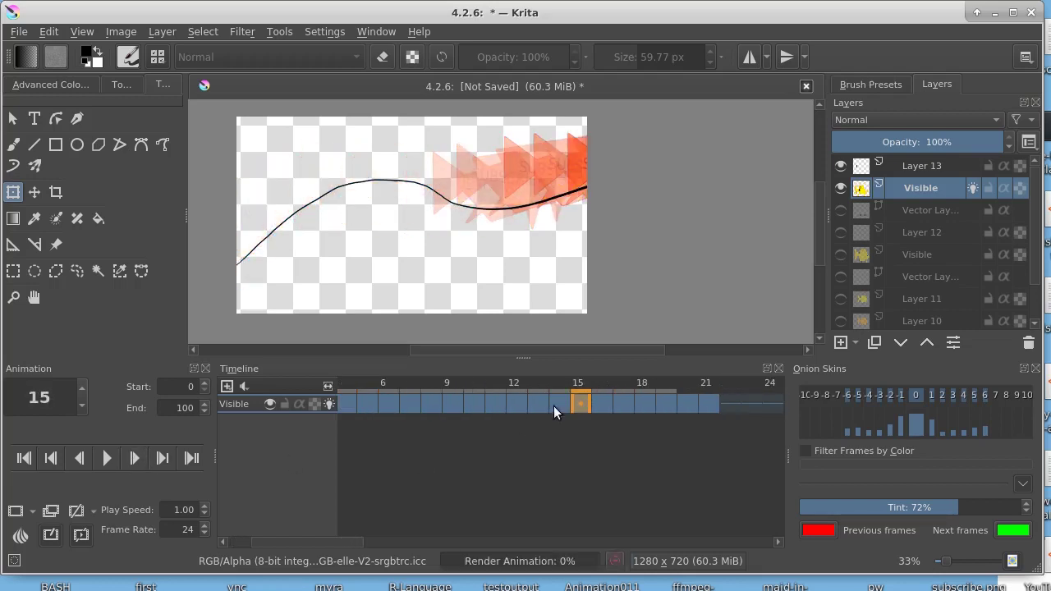
pyautogui.click(135, 459)
pyautogui.click(136, 459)
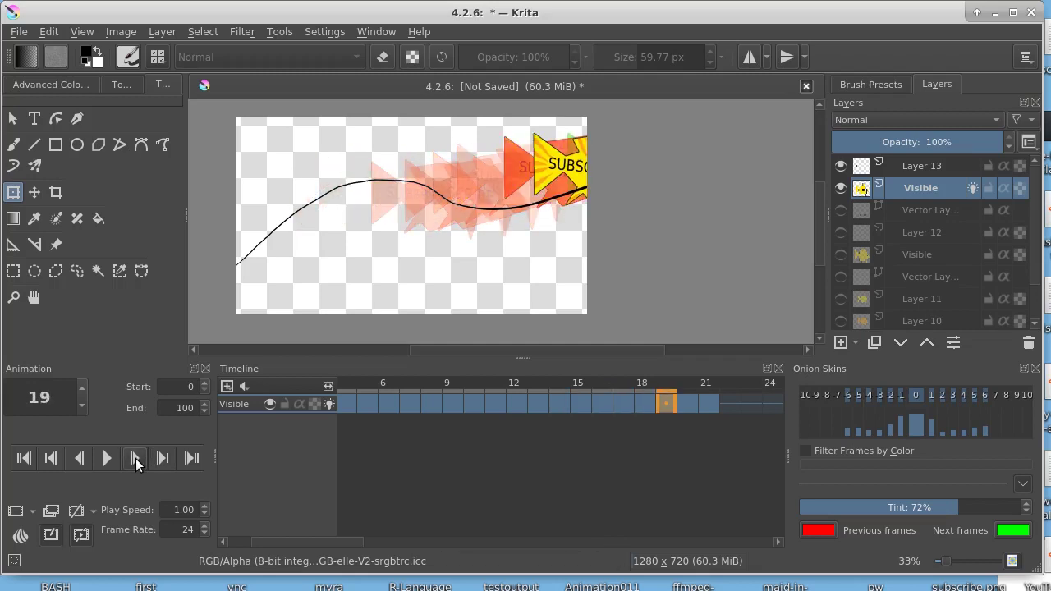
pyautogui.click(79, 458)
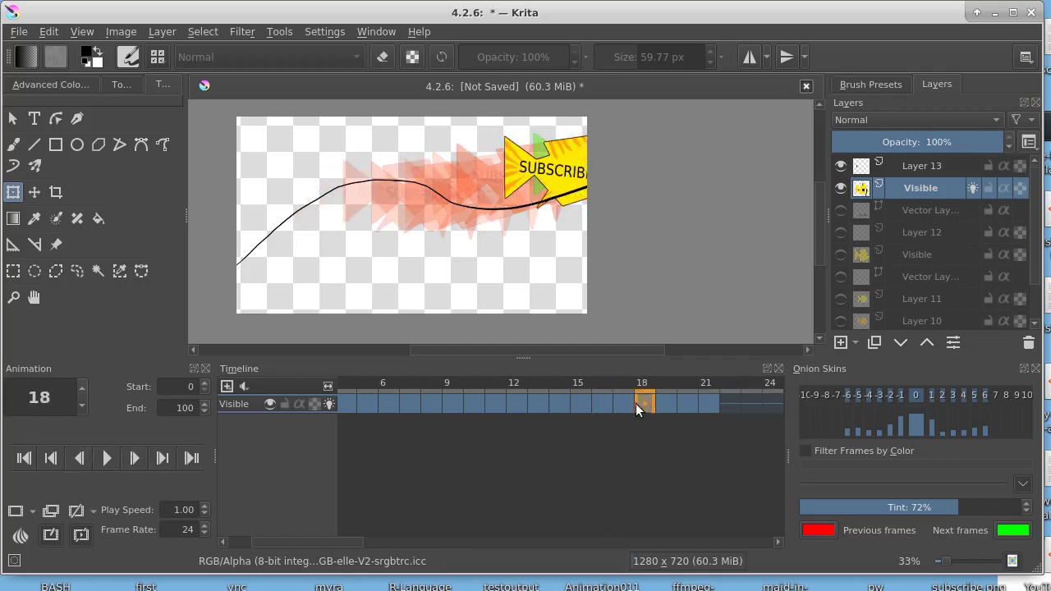
pyautogui.press('Left')
pyautogui.press('Right')
pyautogui.moveTo(541, 176); pyautogui.dragTo(579, 176)
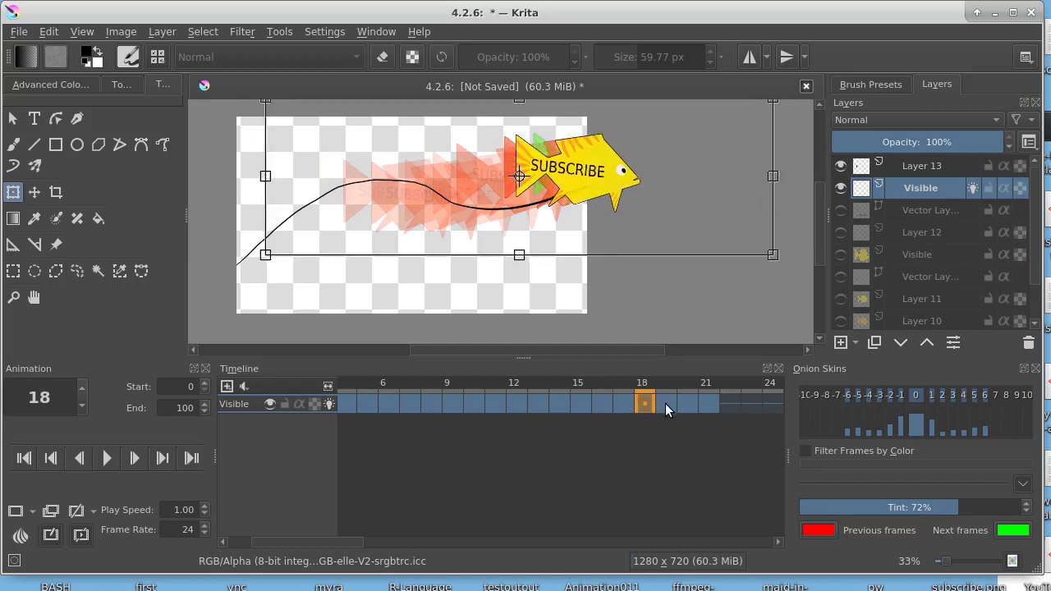
pyautogui.click(665, 402)
pyautogui.click(713, 402)
# Hide the black guide curve layer, slow playback to 0.10 and replay the animation
pyautogui.click(106, 457)
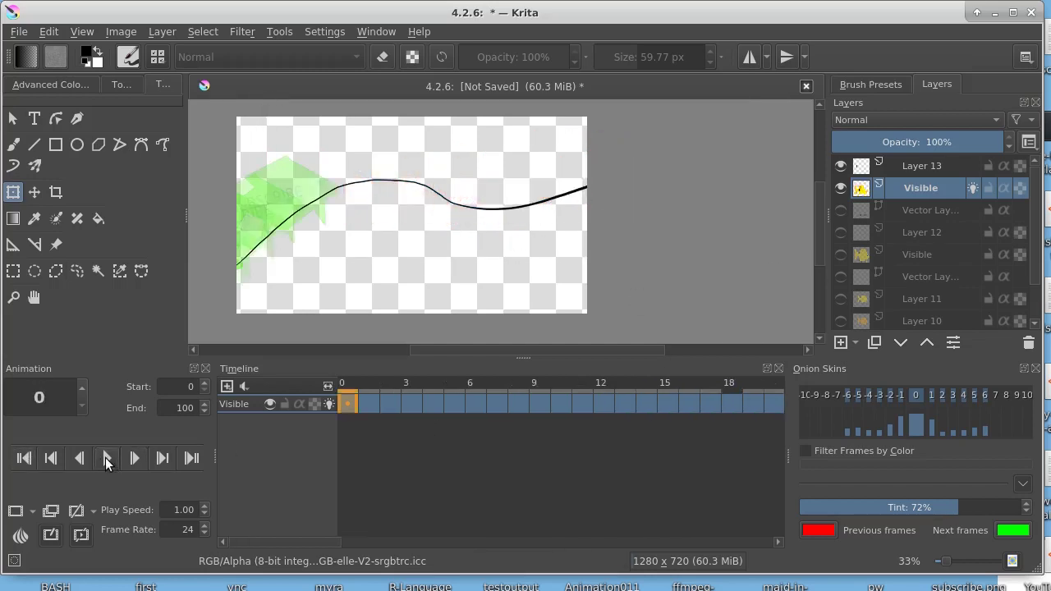
pyautogui.click(840, 165)
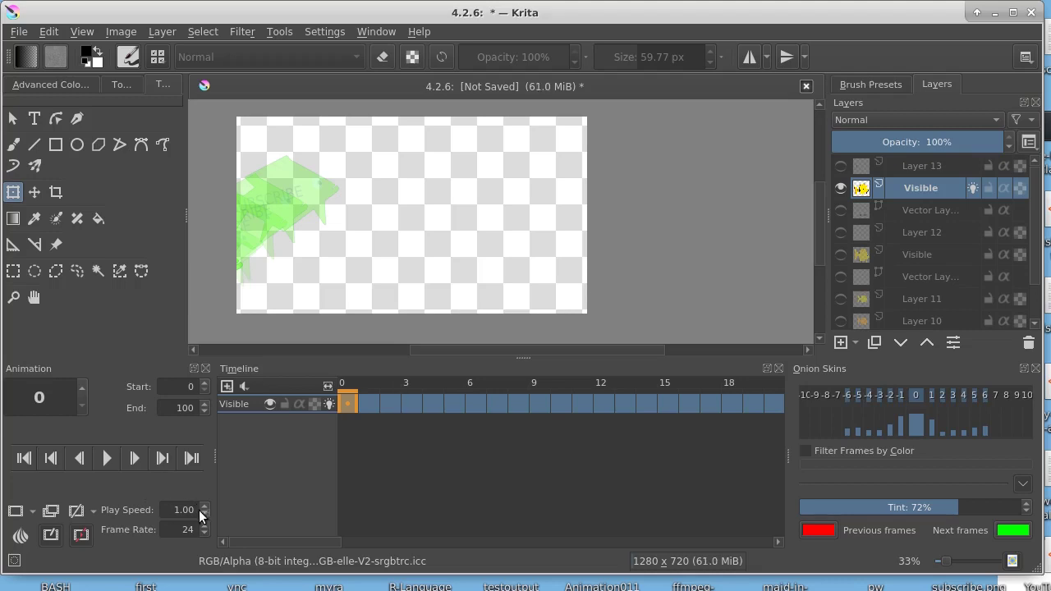
pyautogui.scroll(-3, 199, 510)
pyautogui.click(106, 458)
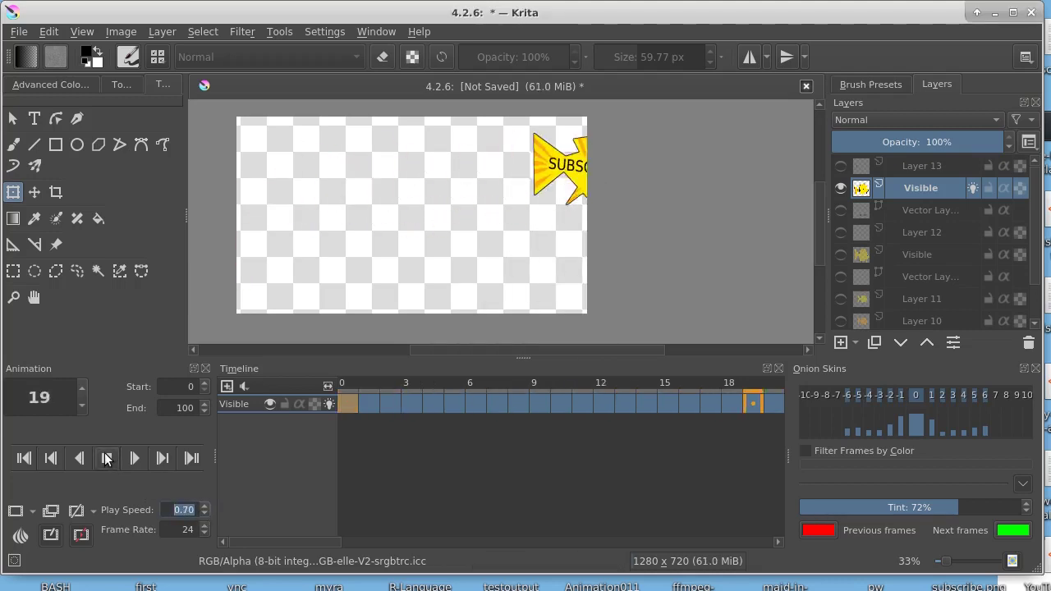
pyautogui.click(106, 457)
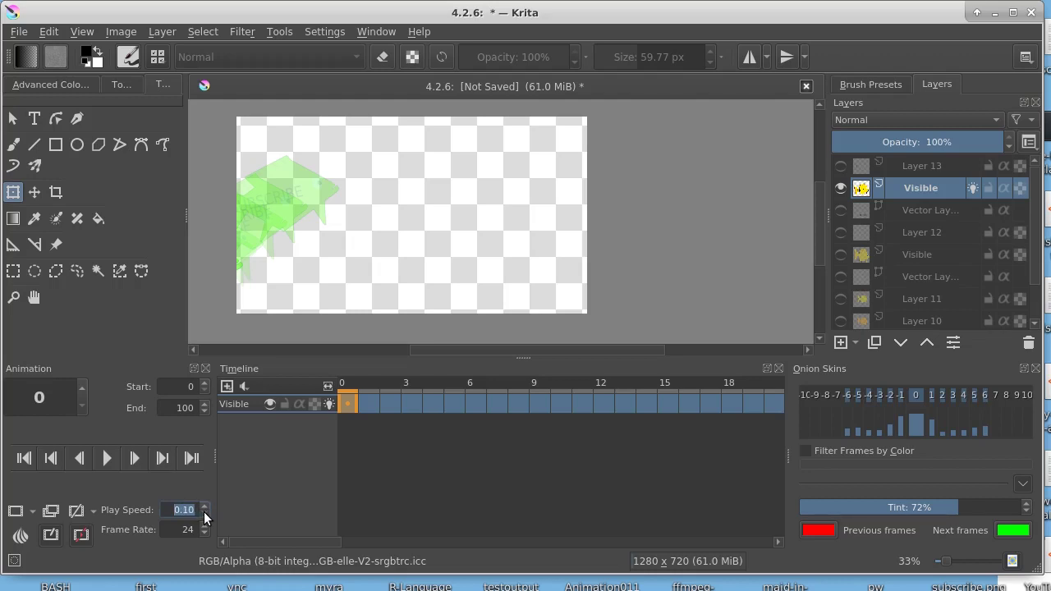
pyautogui.click(108, 457)
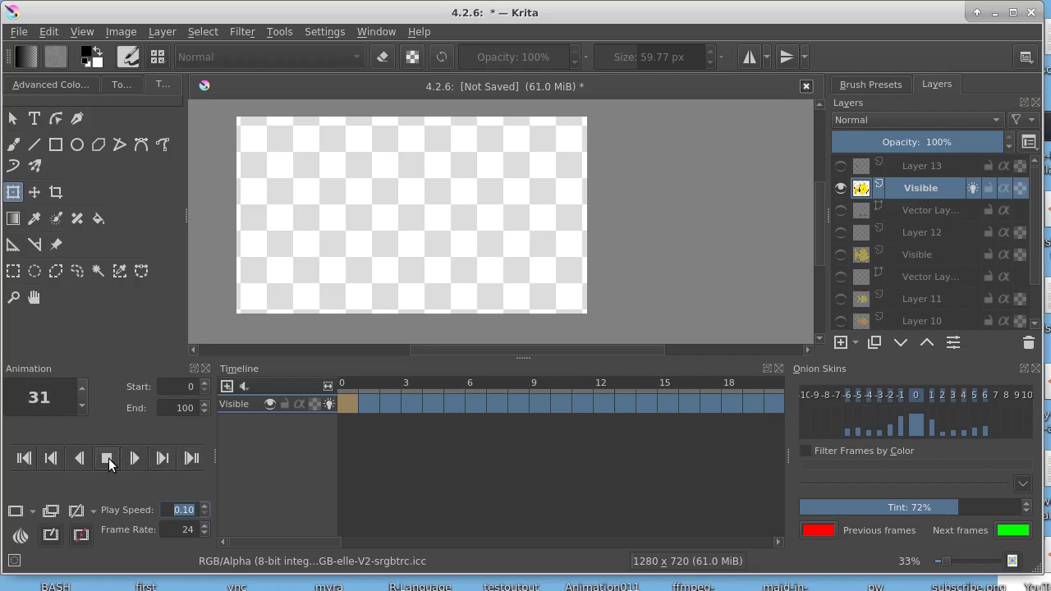
# Stop playback and render the animation via File > Render Animation
pyautogui.click(106, 458)
pyautogui.click(18, 31)
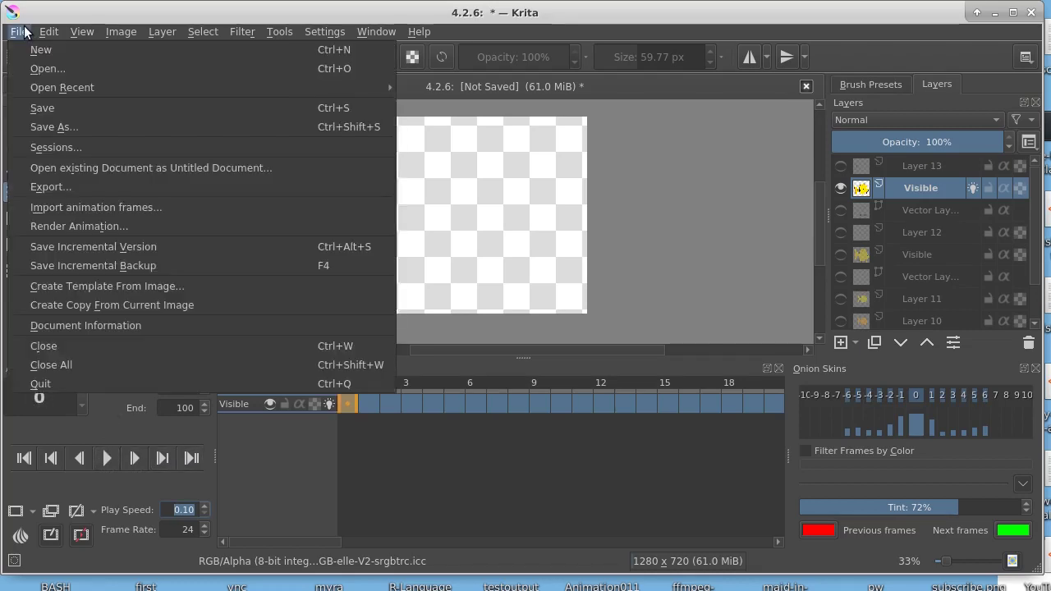
pyautogui.click(25, 226)
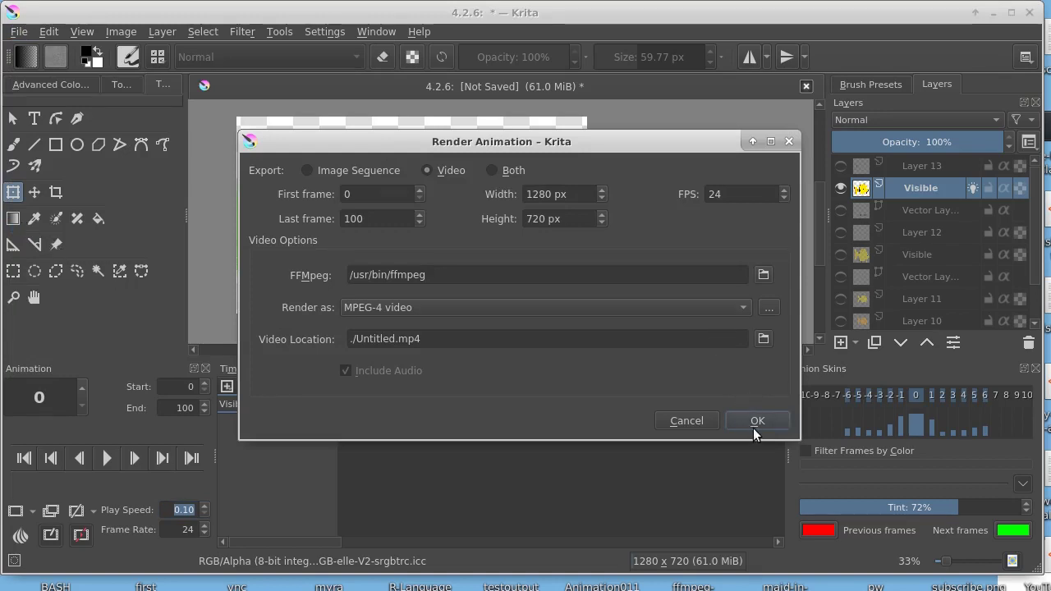
pyautogui.click(756, 420)
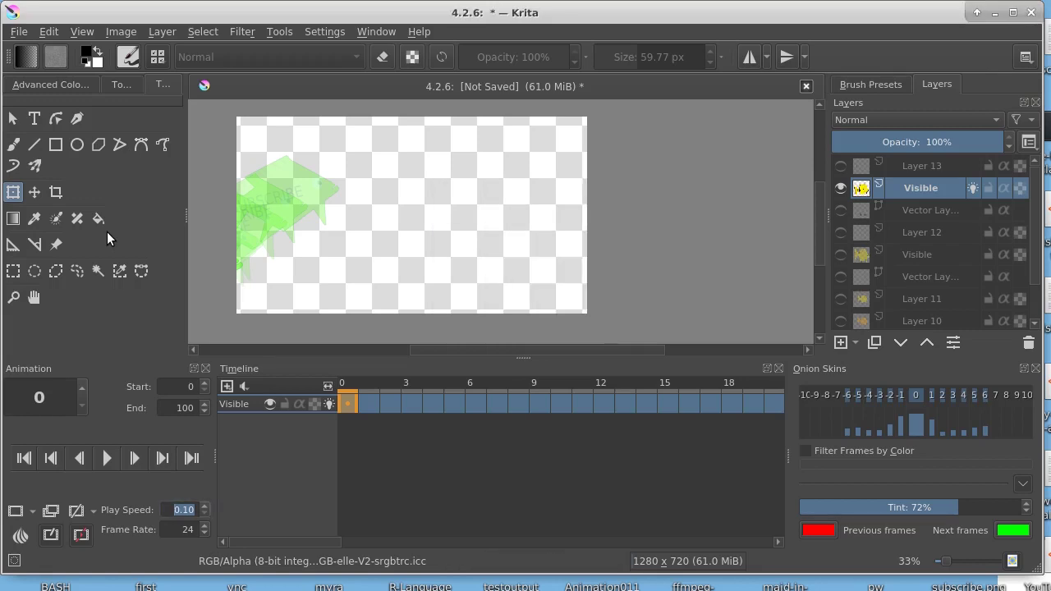
# Reopen Render Animation and browse to the video's save location
pyautogui.click(18, 31)
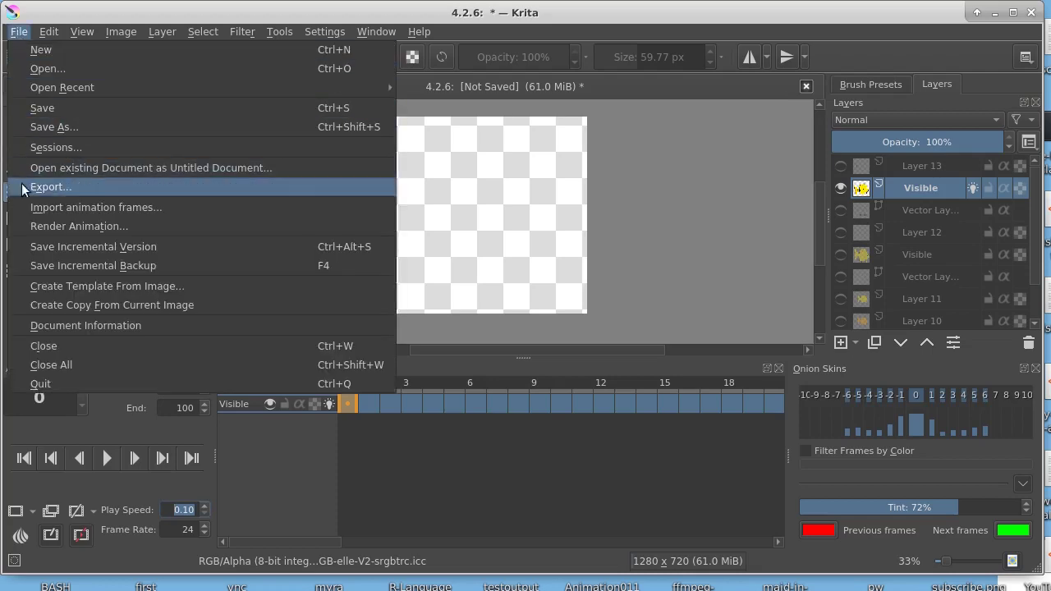
pyautogui.click(36, 226)
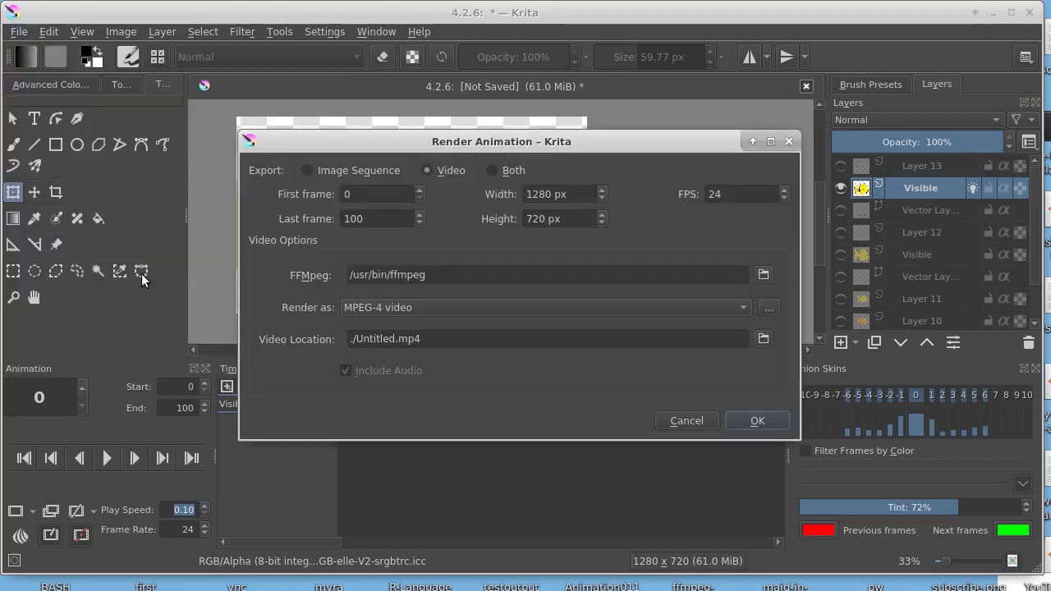
pyautogui.click(762, 339)
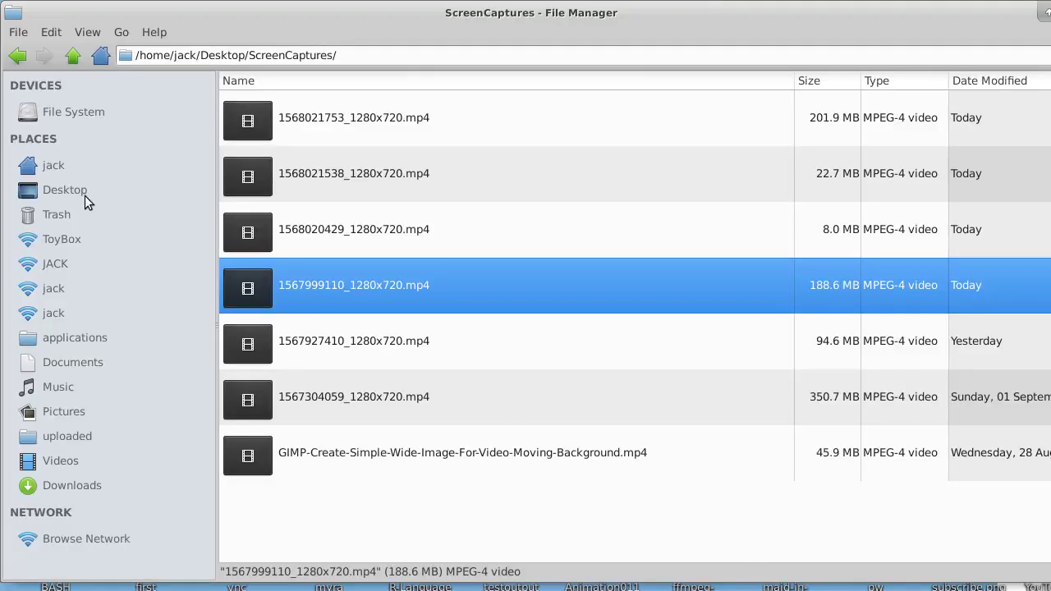
# Go to the Pictures folder and select the rendered Untitled.mp4
pyautogui.click(60, 415)
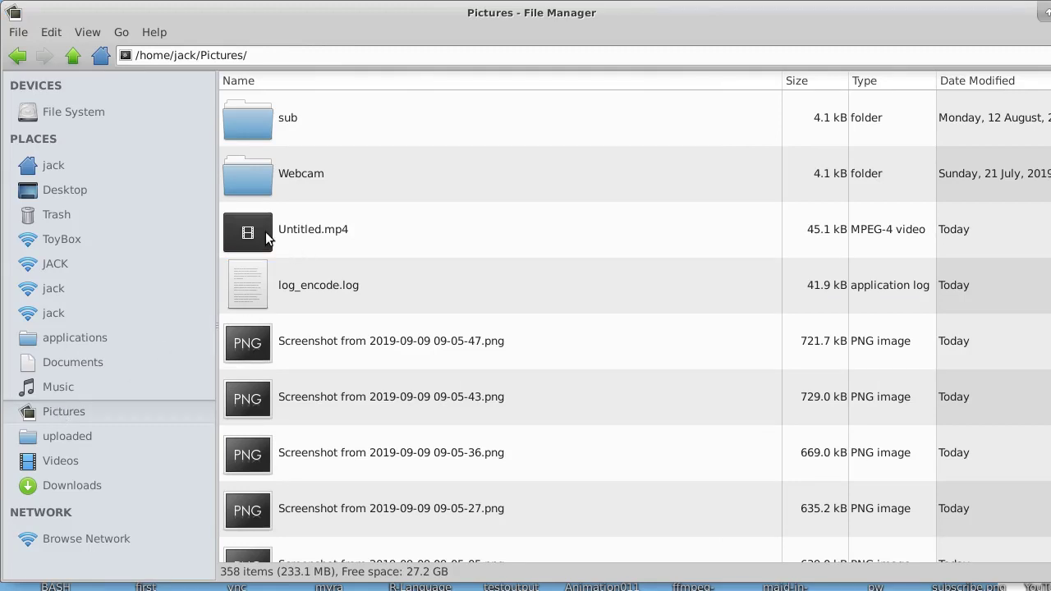
pyautogui.click(265, 231)
pyautogui.rightClick(265, 231)
pyautogui.click(276, 241)
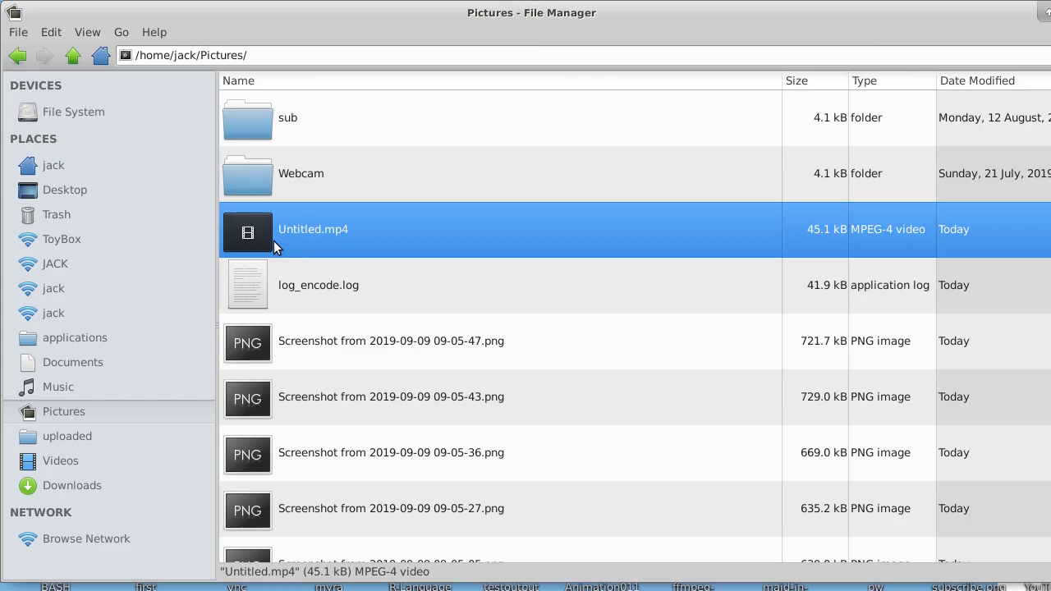
# Play Untitled.mp4 in VLC and bring up its playback context menu
pyautogui.doubleClick(273, 241)
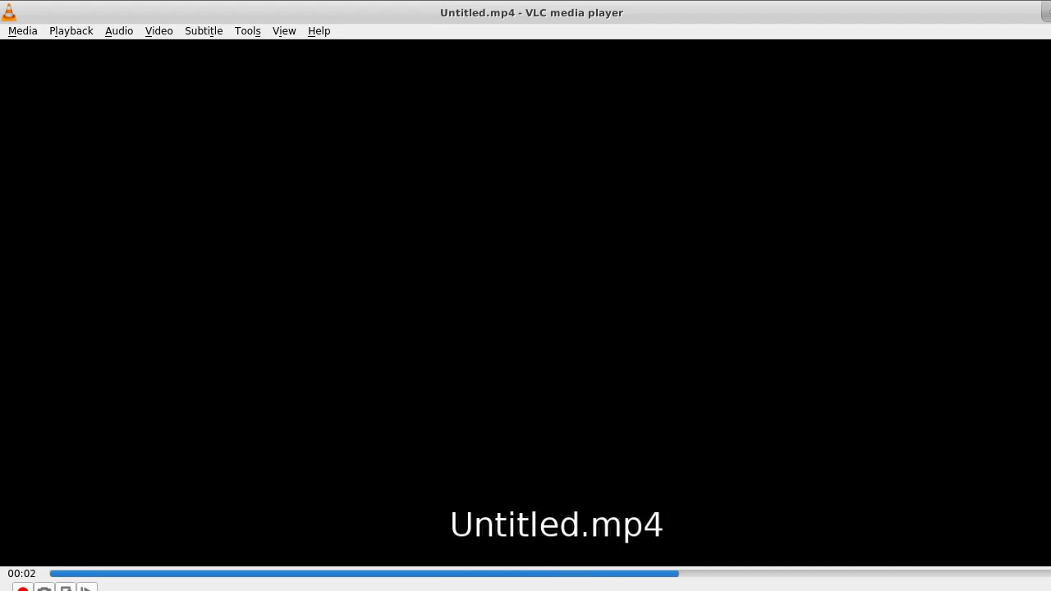
pyautogui.rightClick(1016, 382)
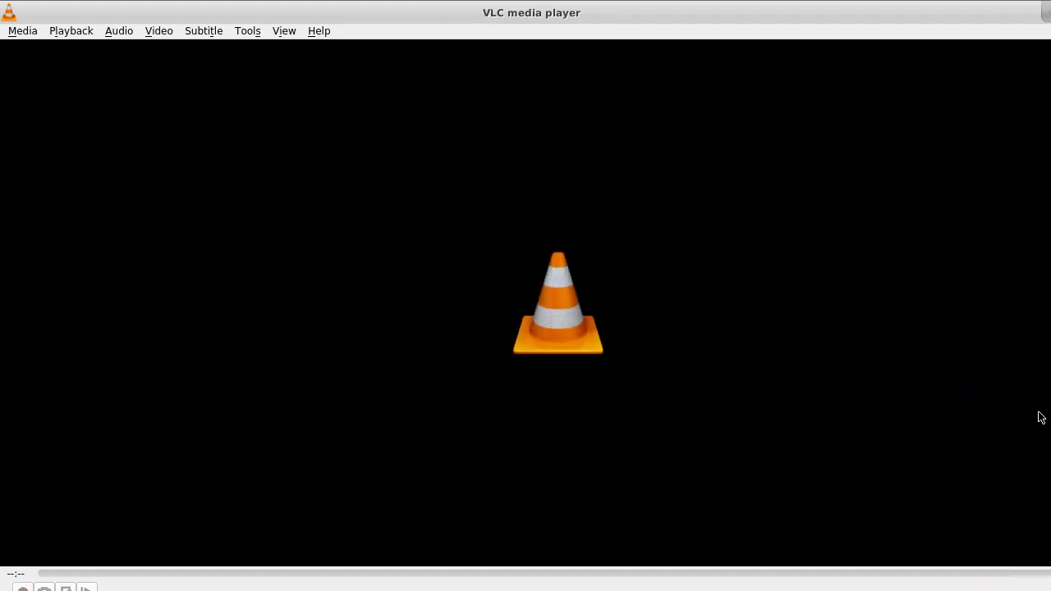
pyautogui.rightClick(1039, 359)
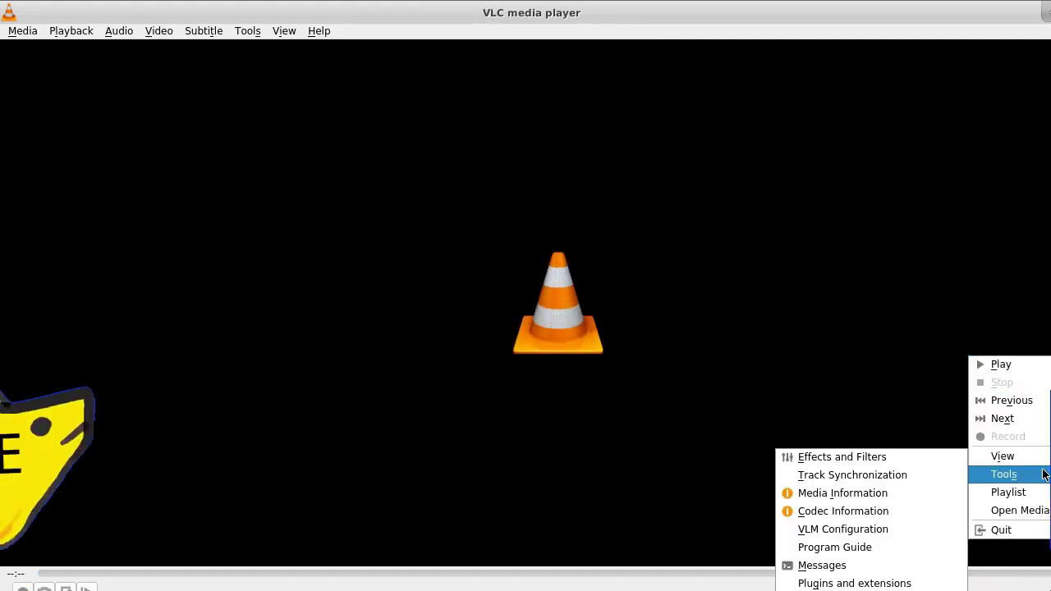